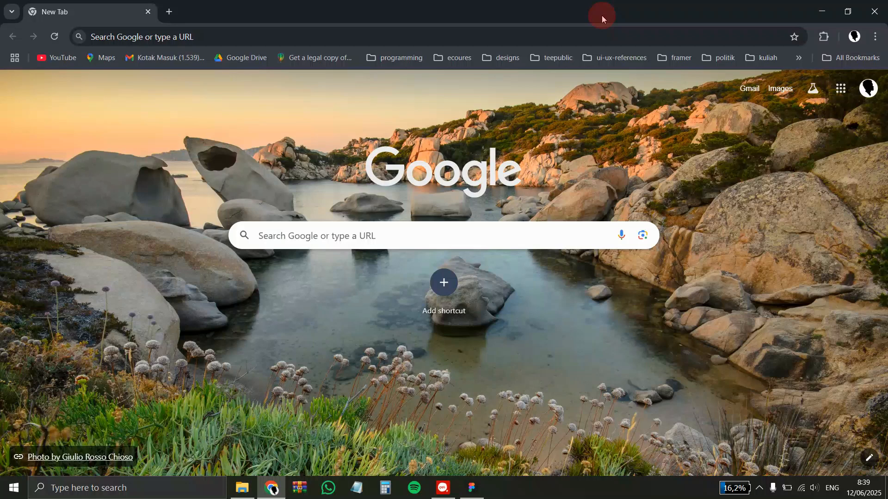
Search Google for "useberry" and open the Useberry website's homepage from the results.
left_click(287, 236)
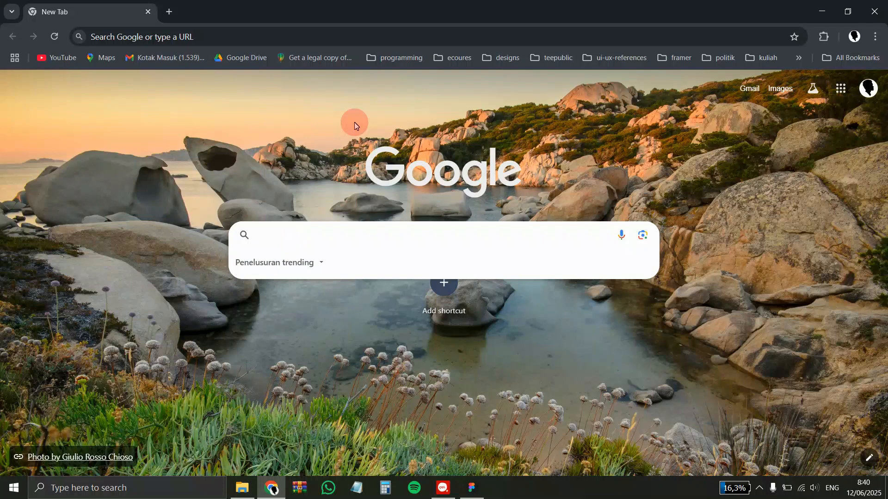
type("usebe")
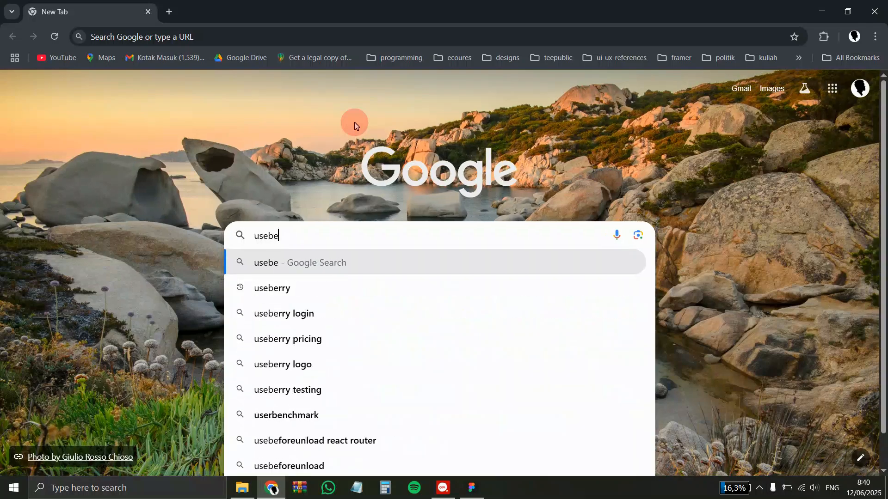
type("rry")
key("Return")
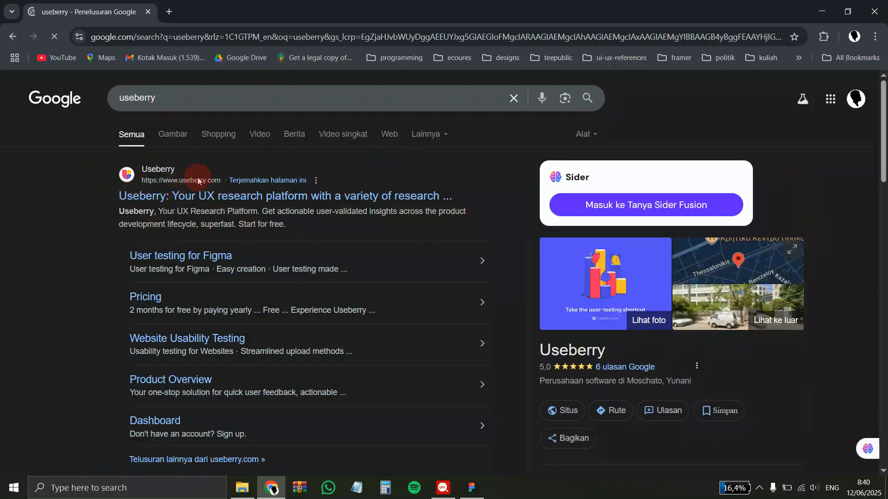
left_click(148, 200)
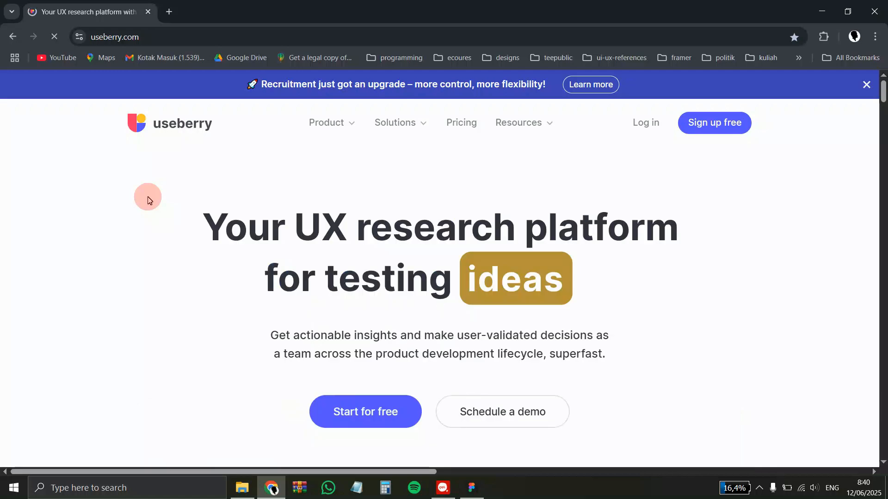
scroll(415, 189, "down", 15)
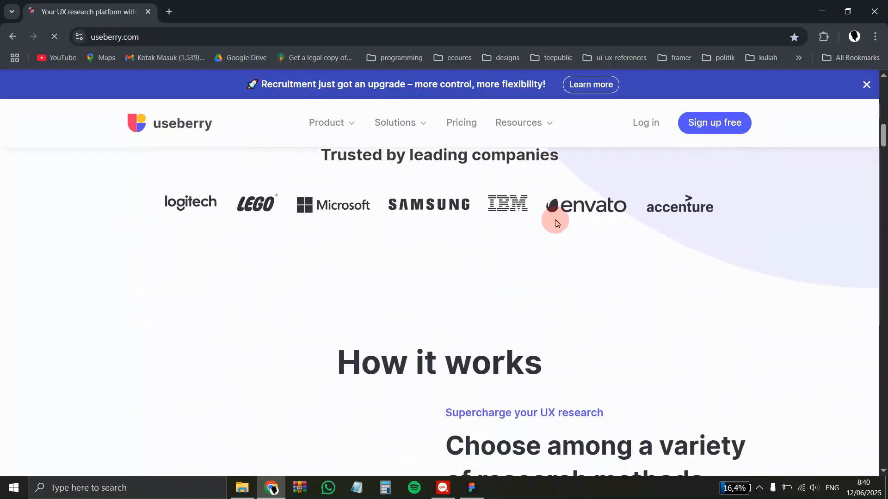
scroll(556, 223, "up", 15)
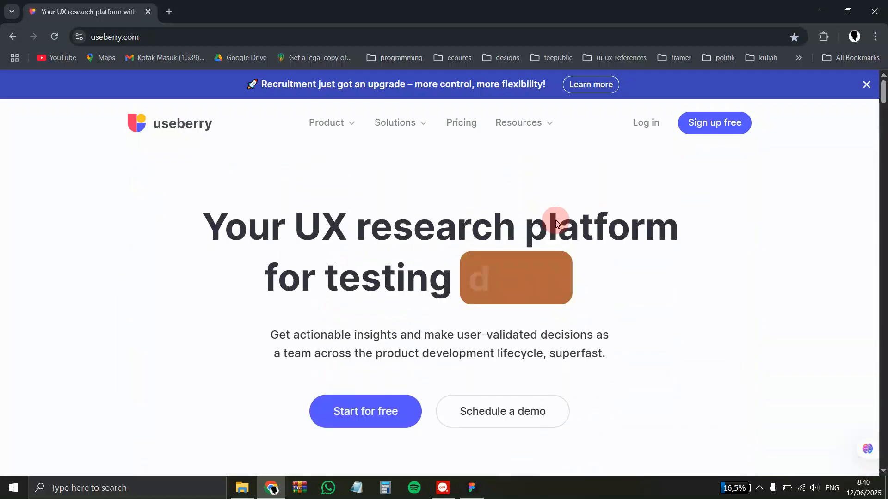
Examine the sign-up options on the free account registration page, and return to the Useberry homepage.
left_click(711, 130)
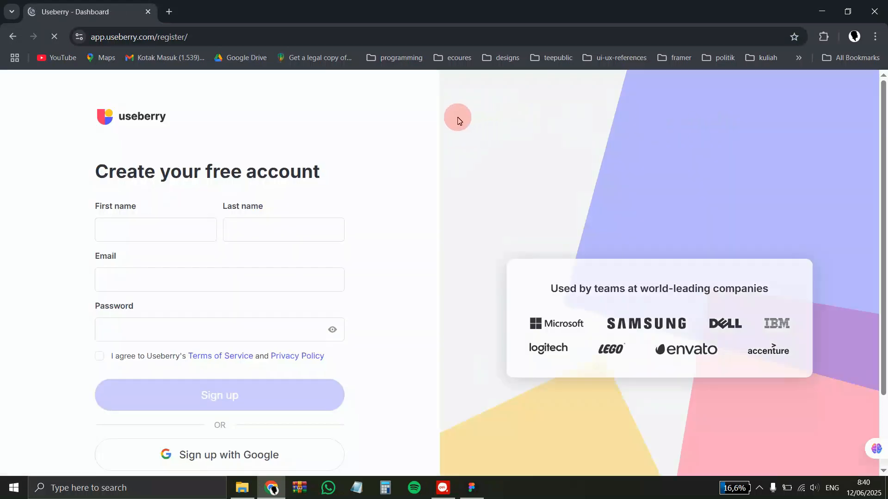
scroll(223, 163, "down", 2)
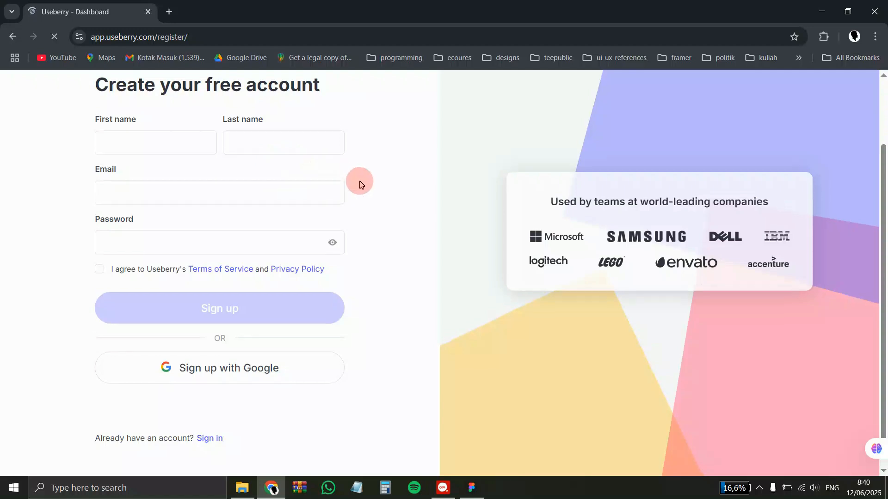
scroll(358, 182, "up", 2)
scroll(355, 184, "down", 1)
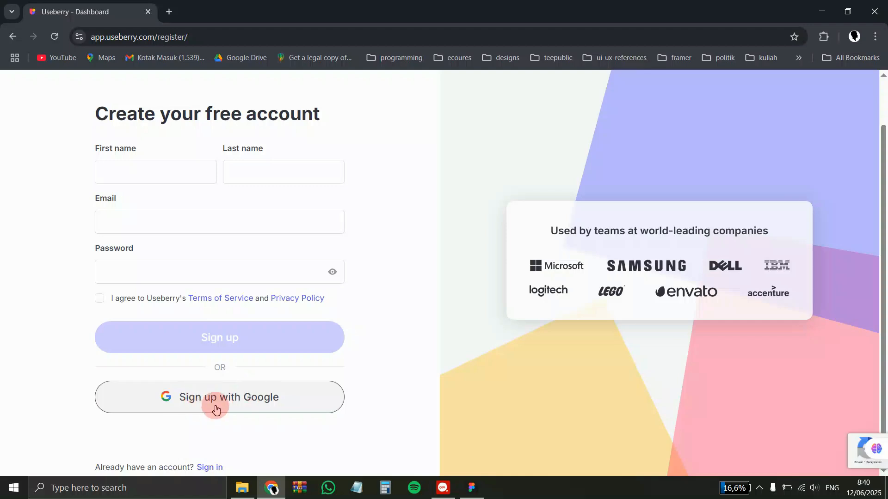
scroll(139, 257, "up", 1)
left_click(9, 38)
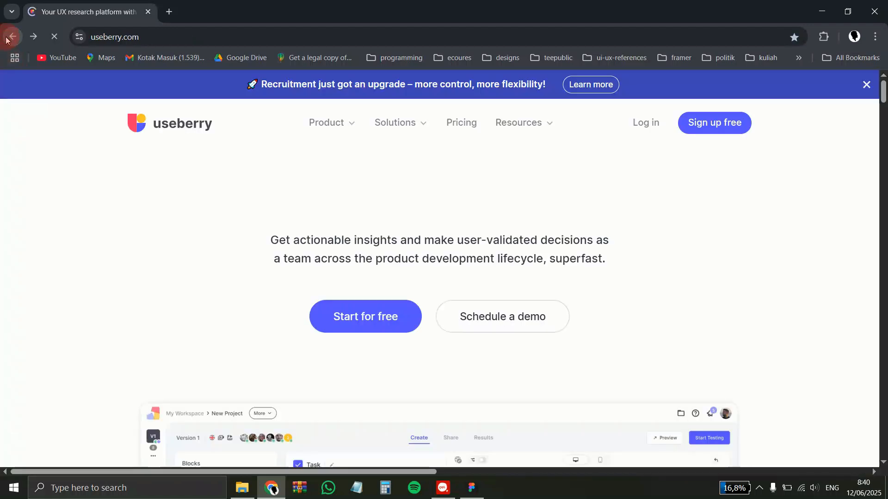
Sign in to Useberry with the Google account and launch the listed team.
left_click(641, 137)
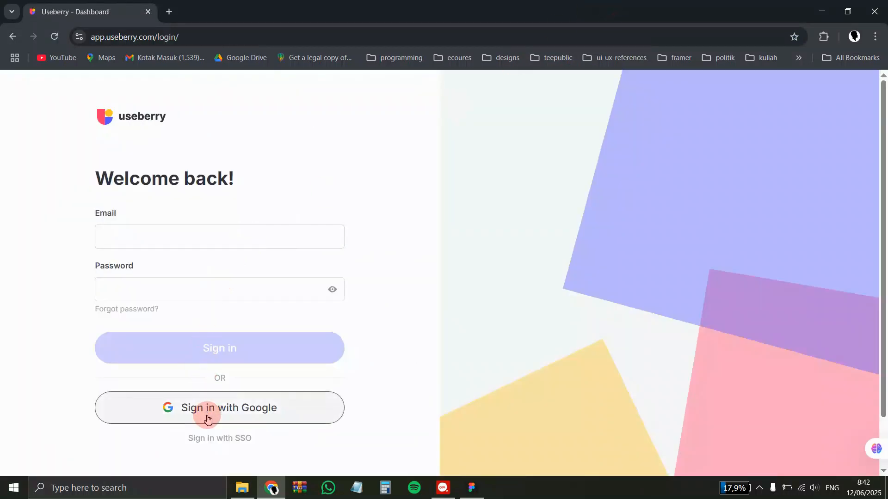
left_click(208, 419)
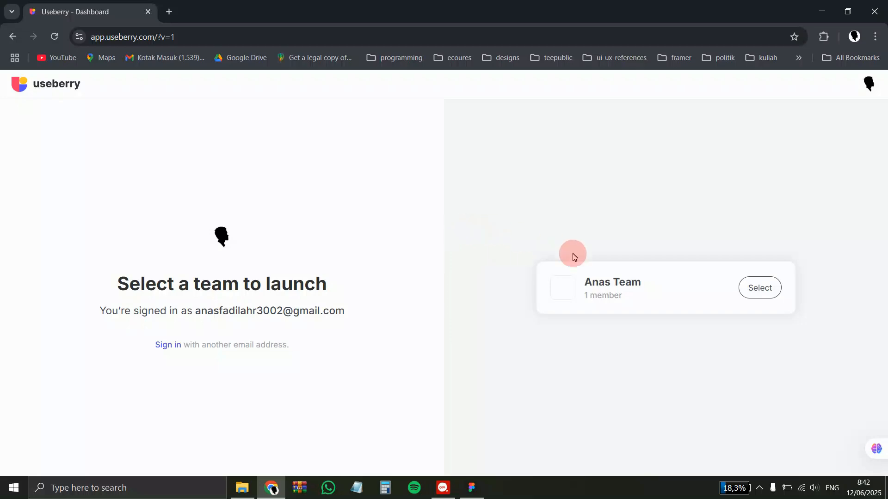
left_click(591, 295)
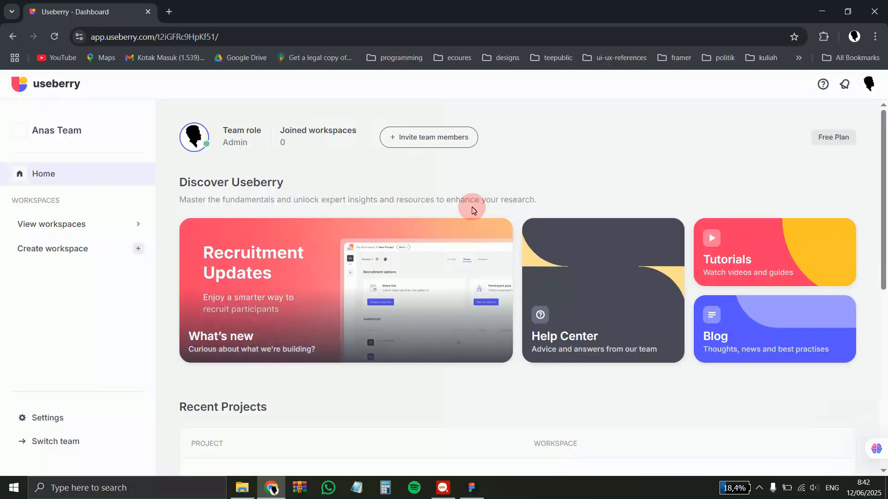
Create the team's first workspace, named "RecyThing Project", with Public access.
scroll(474, 211, "down", 5)
scroll(472, 207, "up", 5)
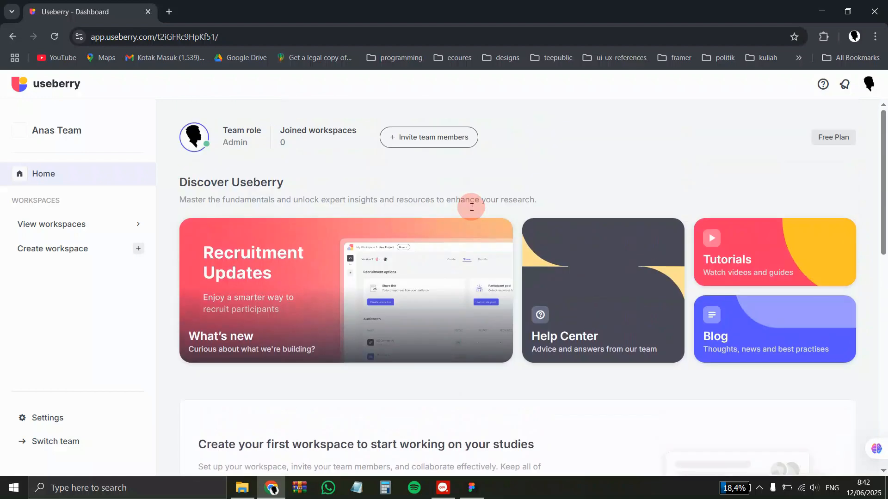
scroll(426, 179, "down", 5)
scroll(407, 177, "up", 2)
scroll(408, 178, "up", 3)
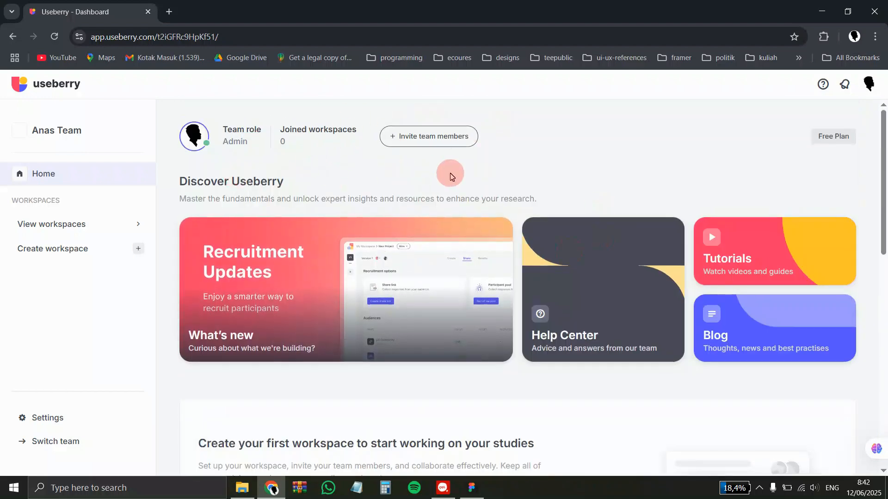
scroll(451, 176, "down", 3)
scroll(451, 177, "down", 1)
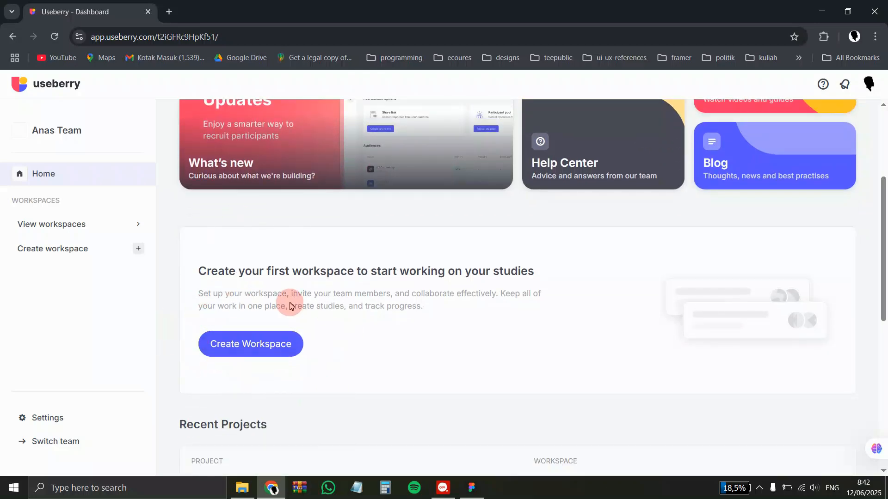
left_click(244, 349)
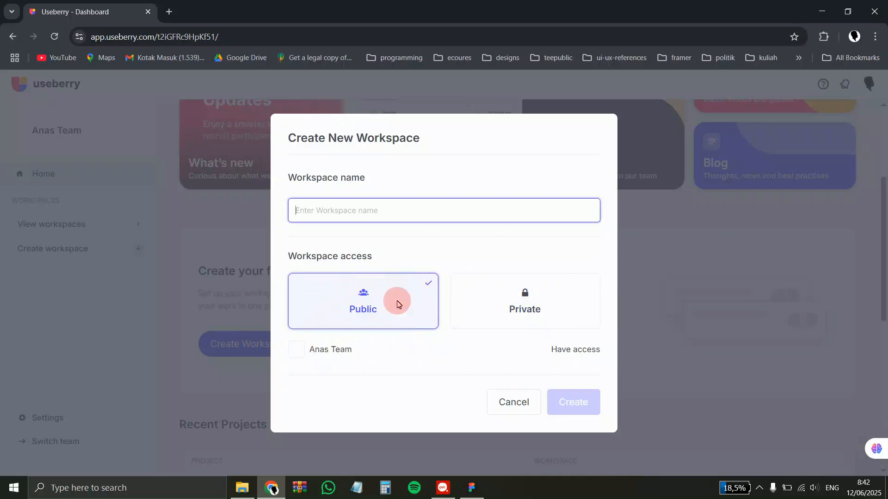
left_click(301, 208)
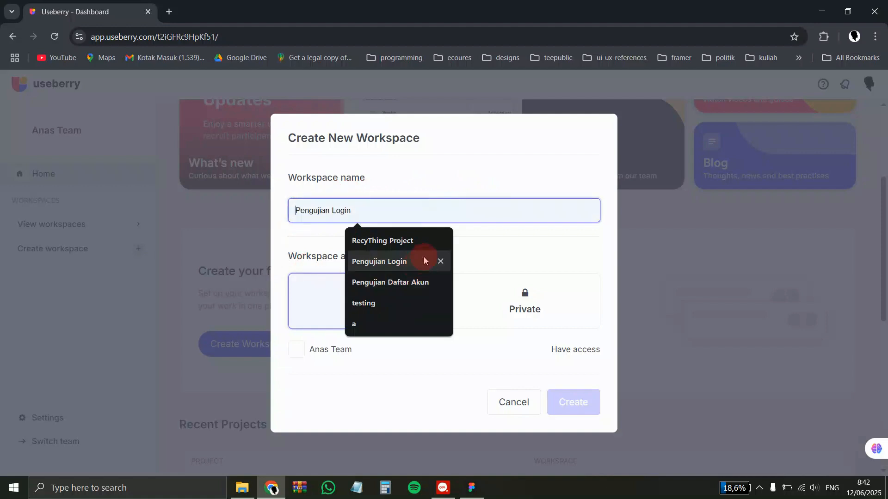
left_click(361, 239)
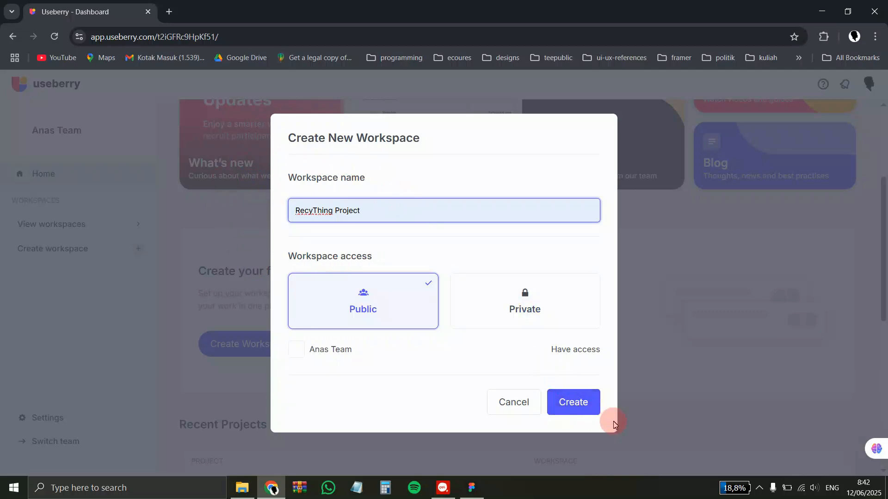
left_click(574, 404)
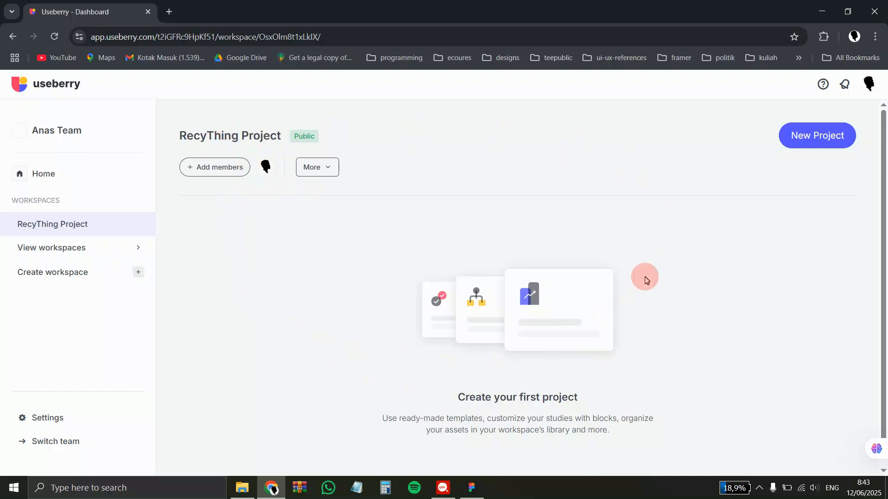
Create a new project from scratch in the RecyThing Project workspace.
scroll(717, 270, "down", 1)
scroll(719, 270, "up", 1)
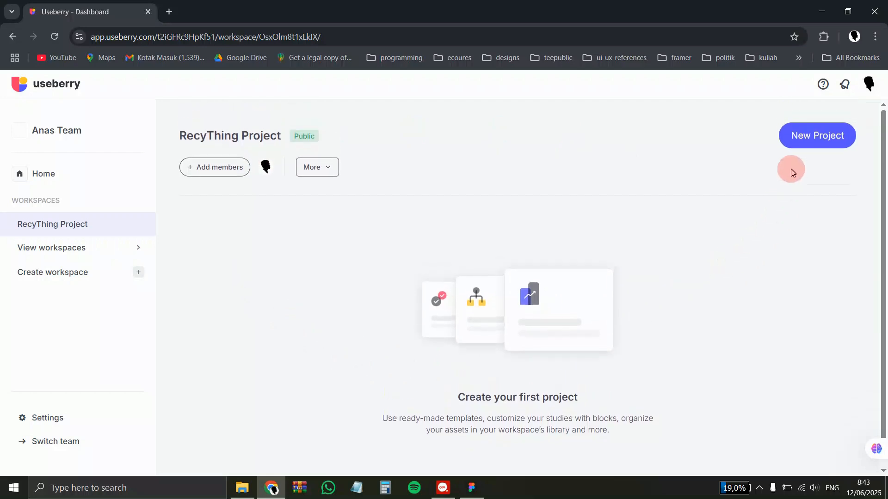
left_click(811, 144)
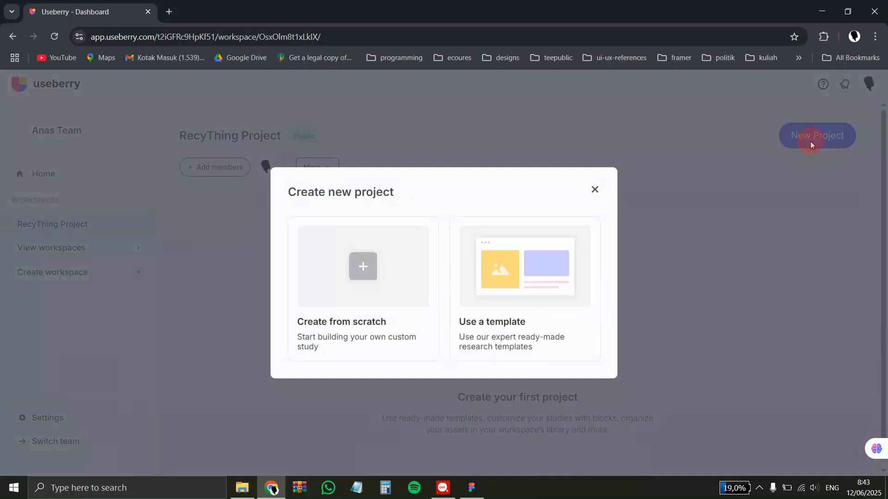
left_click(389, 304)
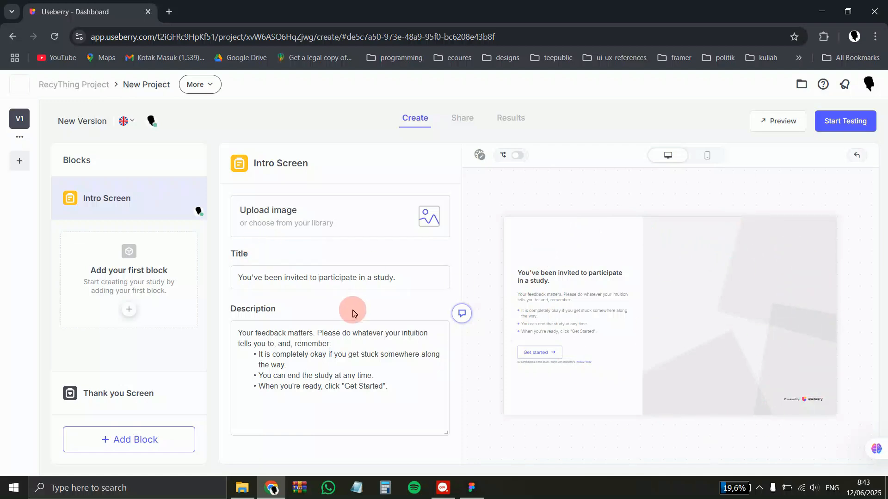
Replace the Intro Screen title with "Anda diundang untuk pengujian aplikasi RecyThing".
left_click(256, 278)
left_click_drag(413, 278, 225, 279)
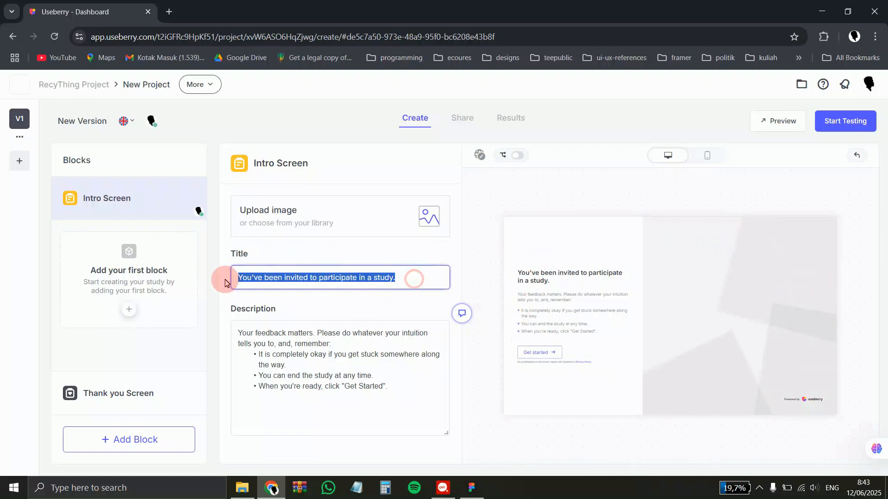
left_click(401, 276)
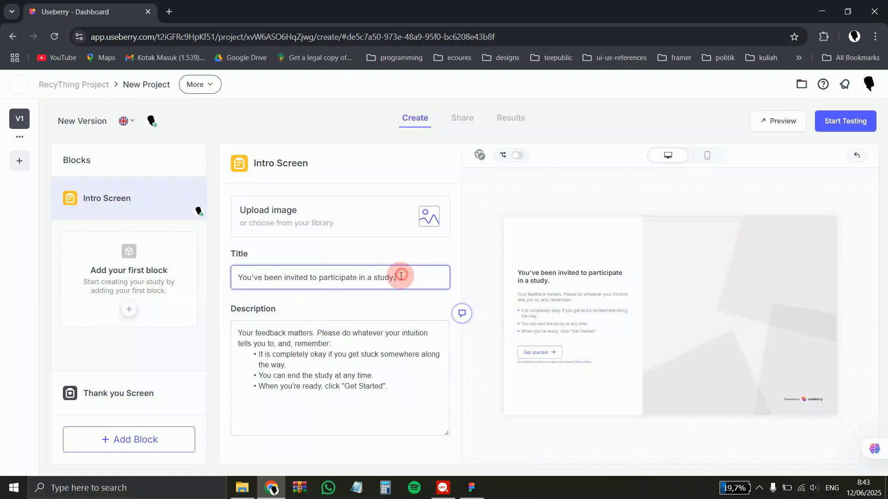
left_click(302, 377)
left_click_drag(395, 388, 212, 318)
left_click(402, 276)
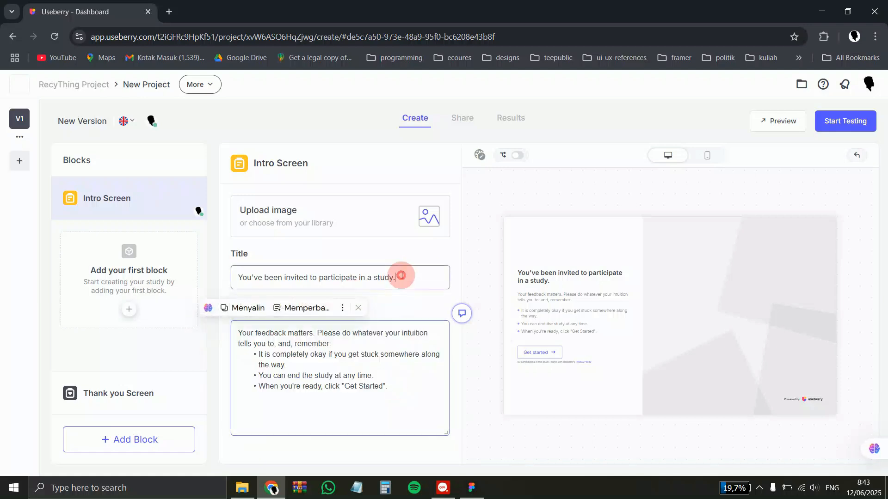
left_click_drag(423, 281, 209, 284)
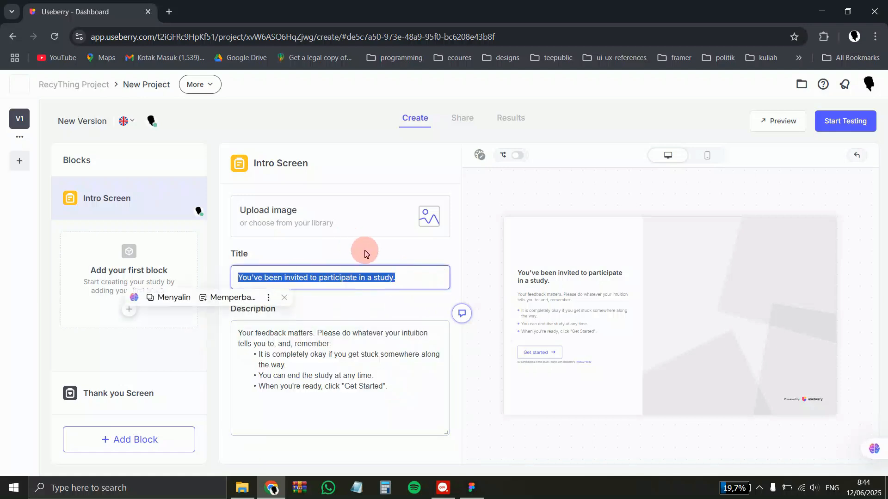
type("Anda diundang untuk pengujian")
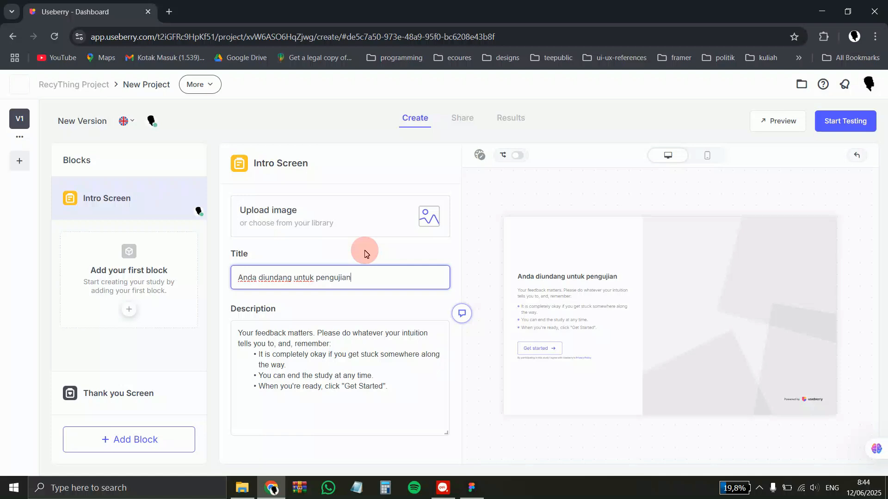
type("ikasi RecyThing")
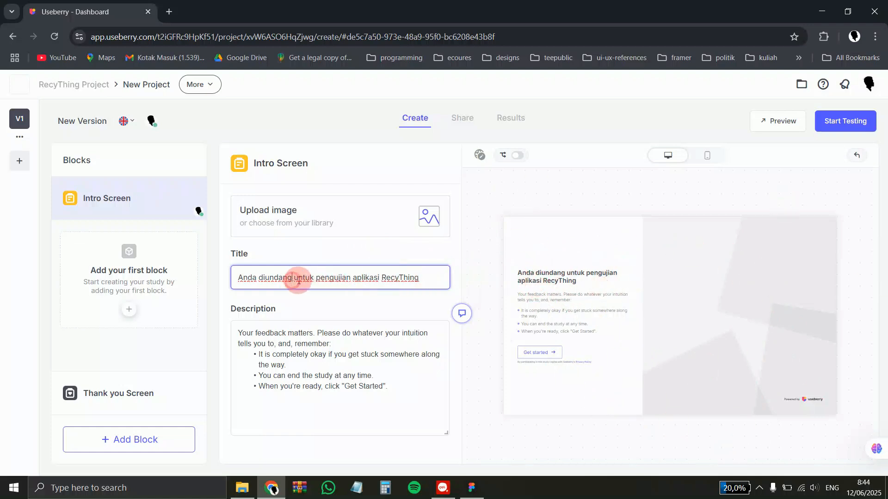
left_click(468, 246)
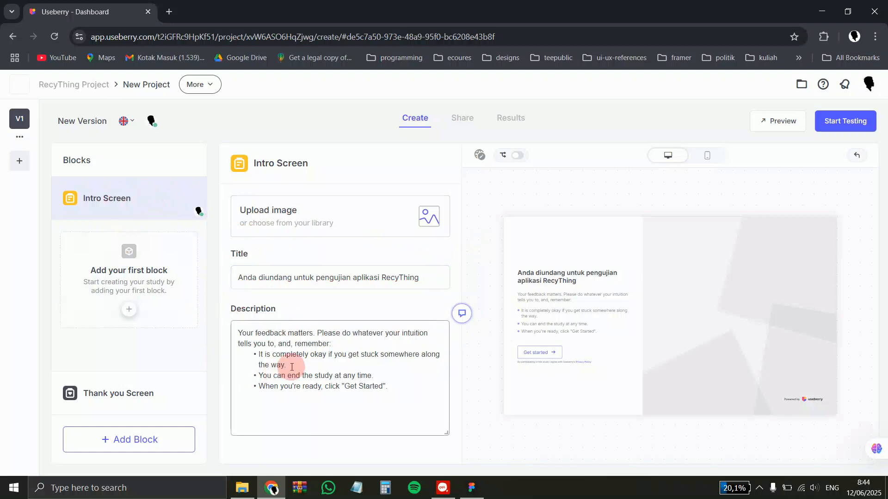
left_click(309, 364)
key("ctrl+a")
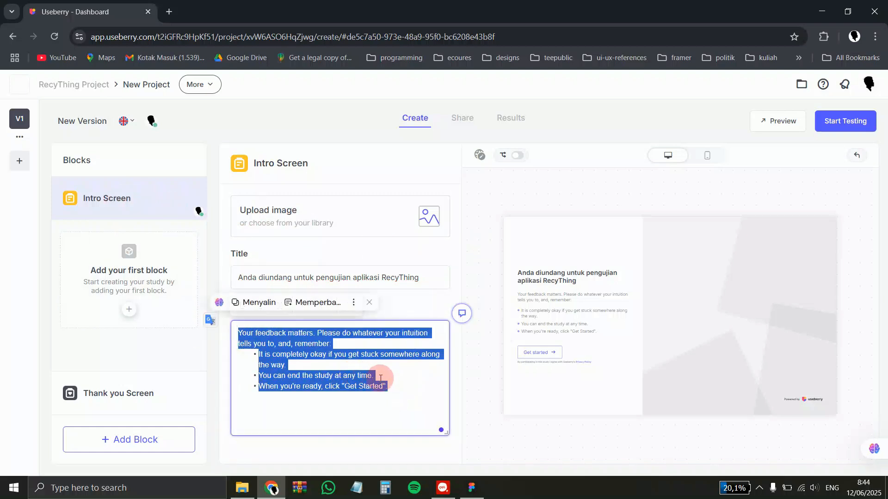
left_click(381, 379)
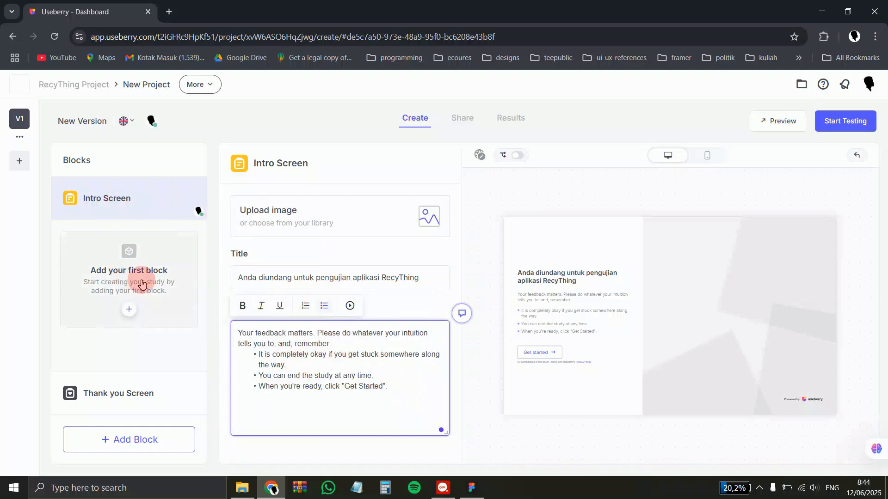
left_click(214, 245)
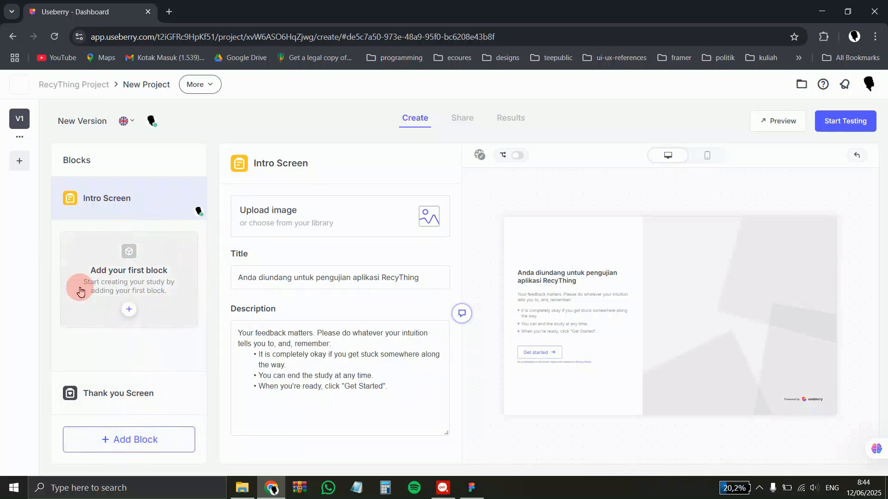
Add a Demographics block to the study after browsing the available block types.
left_click(124, 442)
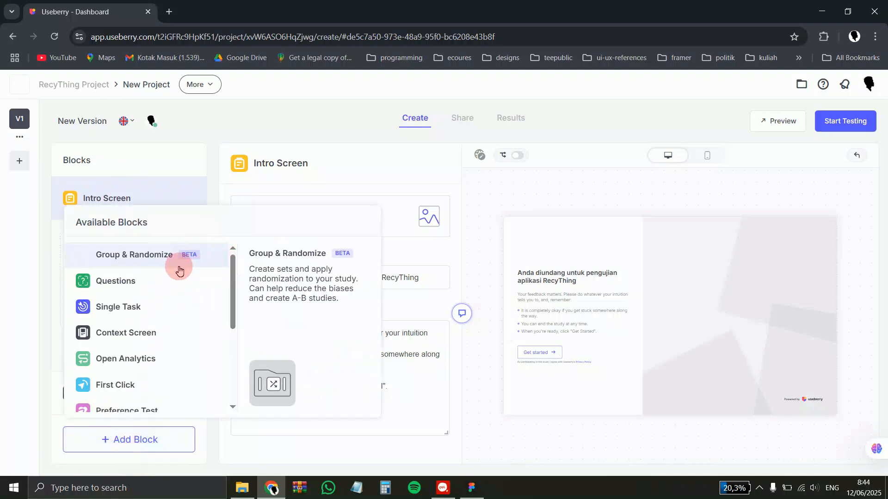
scroll(180, 270, "down", 4)
scroll(179, 270, "up", 4)
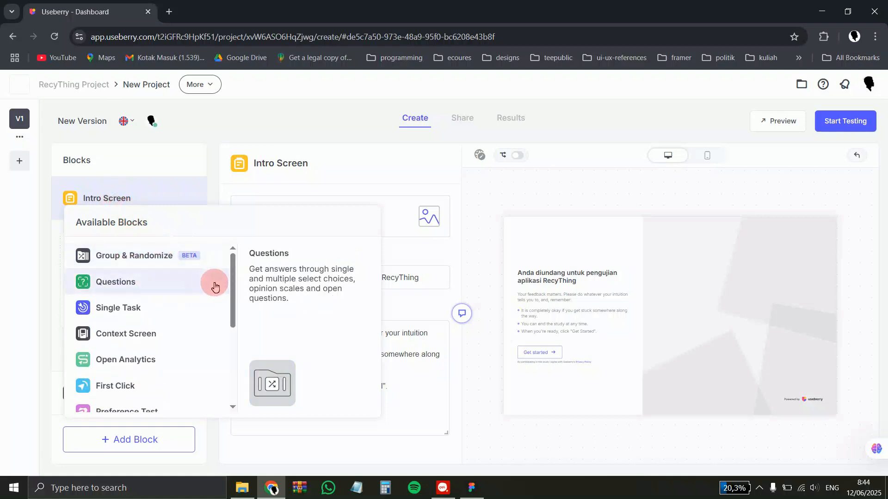
left_click_drag(232, 287, 233, 375)
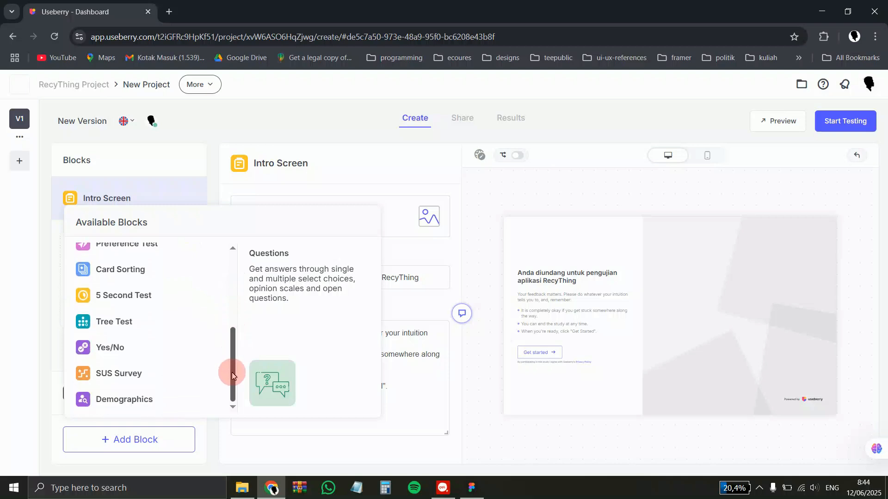
left_click(135, 406)
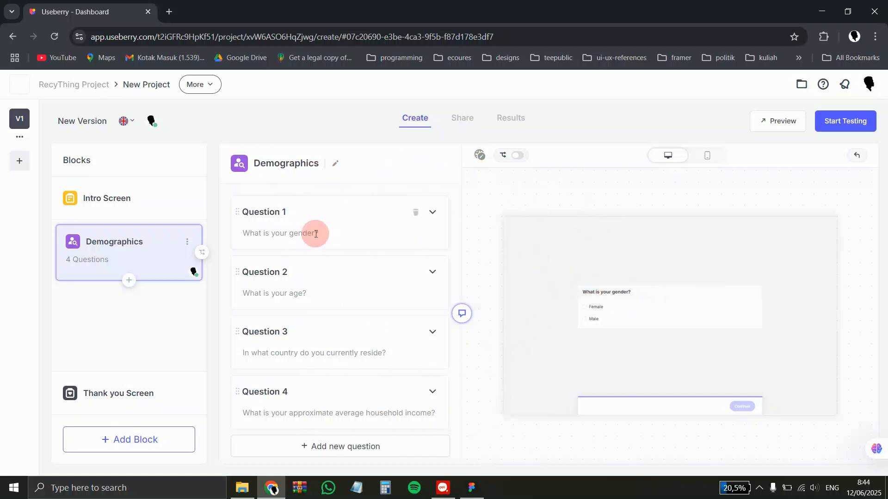
Set Demographics Question 1 to the Short Text type and replace its question text with "Siapa nama Anda?".
left_click(433, 212)
left_click(399, 251)
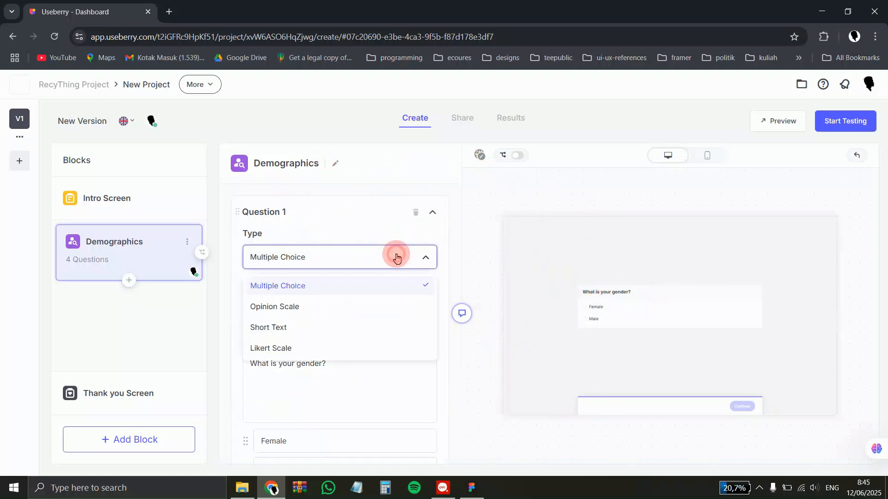
left_click(355, 331)
left_click(337, 362)
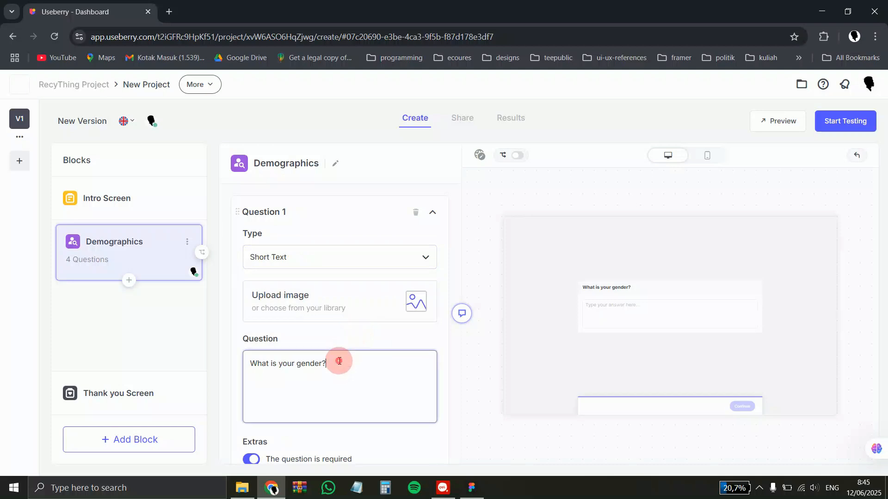
left_click_drag(362, 362, 244, 363)
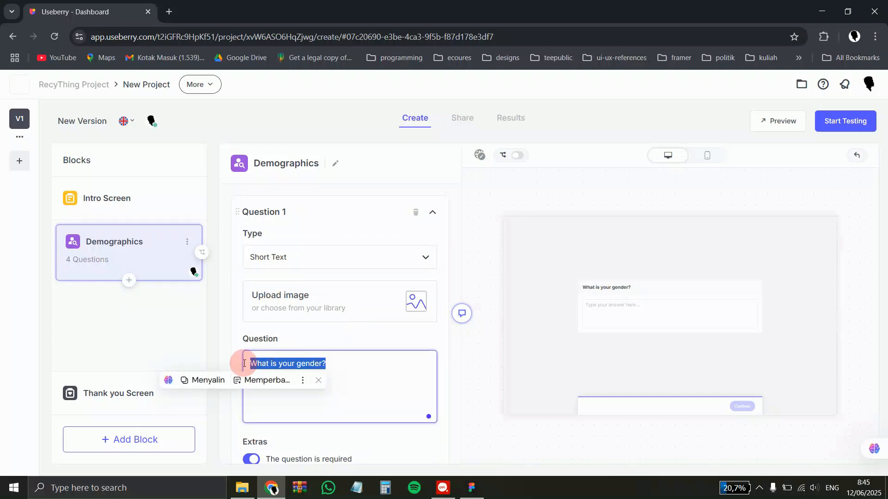
type("Si")
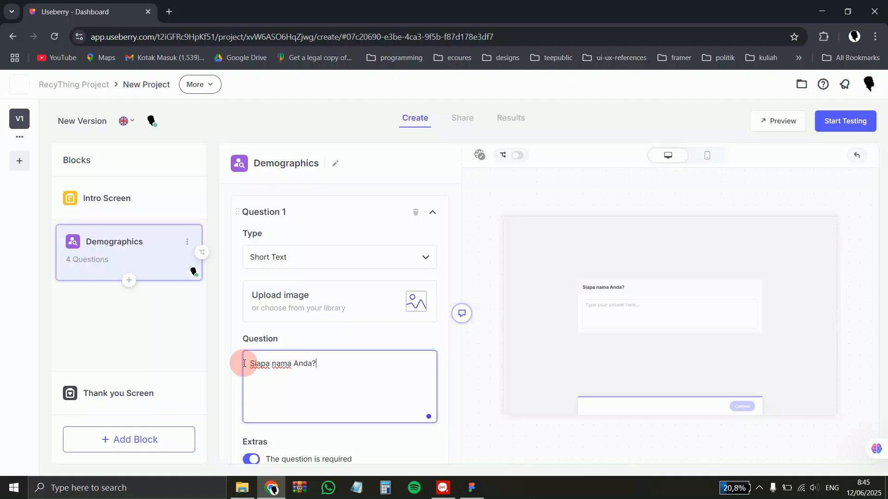
left_click(459, 262)
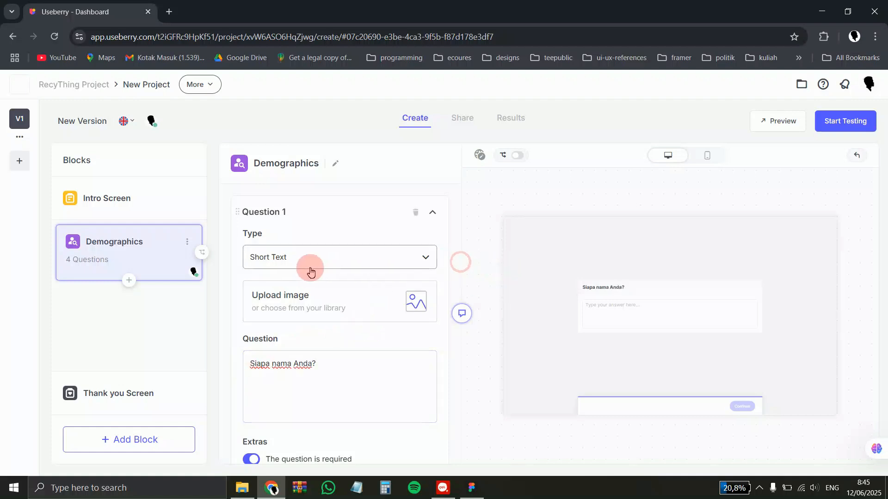
scroll(310, 271, "down", 3)
scroll(310, 271, "down", 4)
scroll(278, 383, "up", 6)
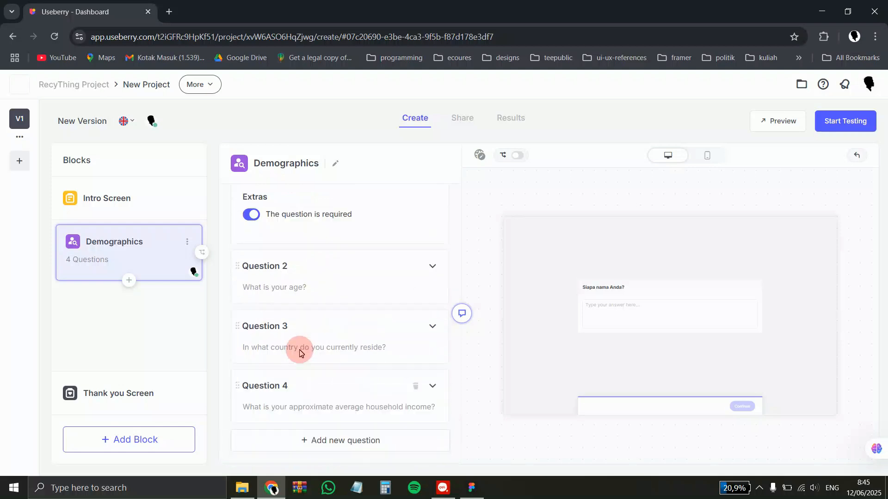
scroll(323, 264, "down", 5)
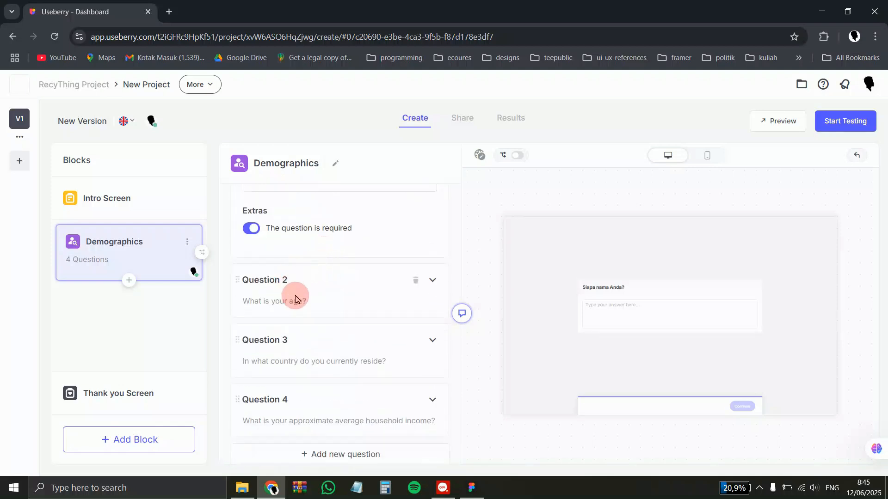
scroll(296, 300, "up", 5)
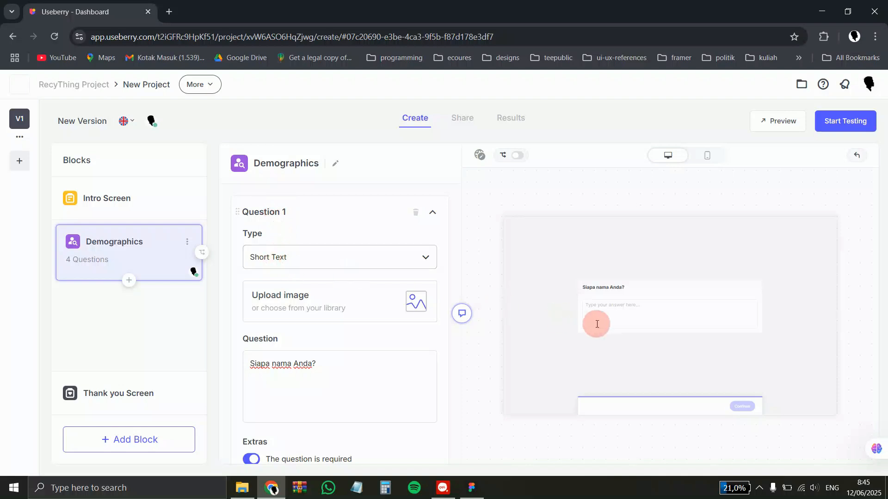
Try the Opinion Scale type on Question 1 and examine its scale start and scale end options.
left_click(300, 257)
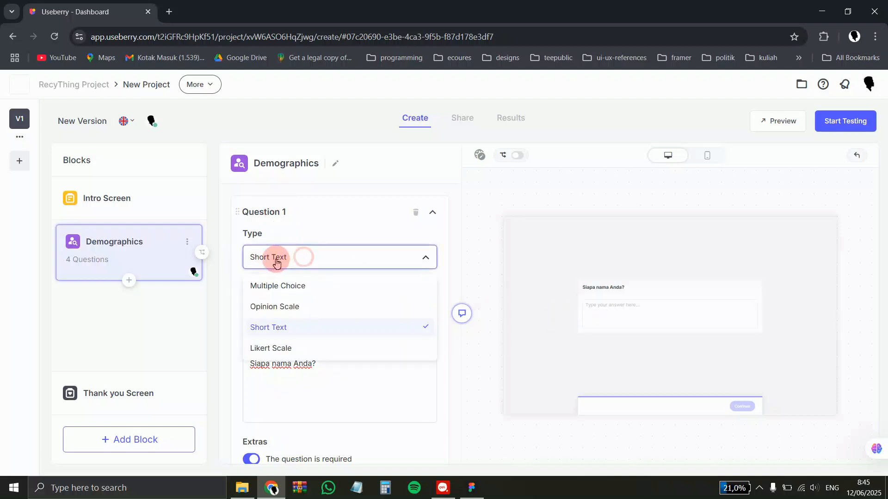
left_click(327, 308)
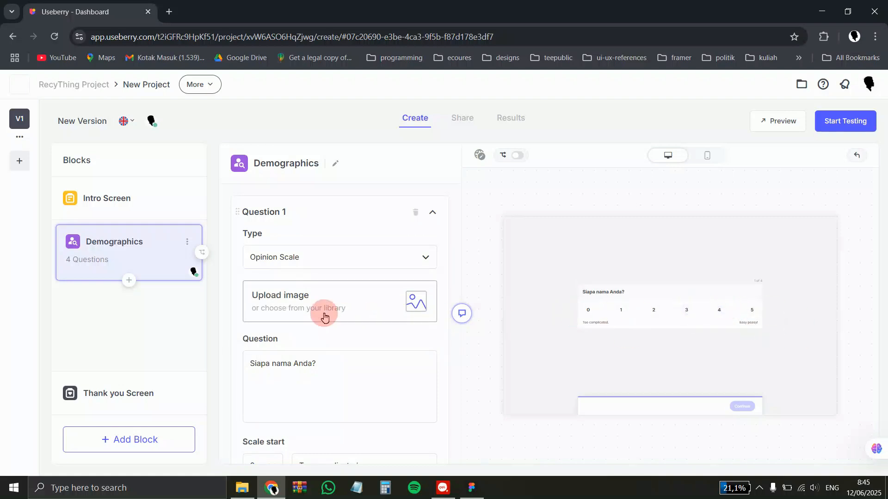
scroll(324, 316, "down", 6)
scroll(319, 311, "up", 2)
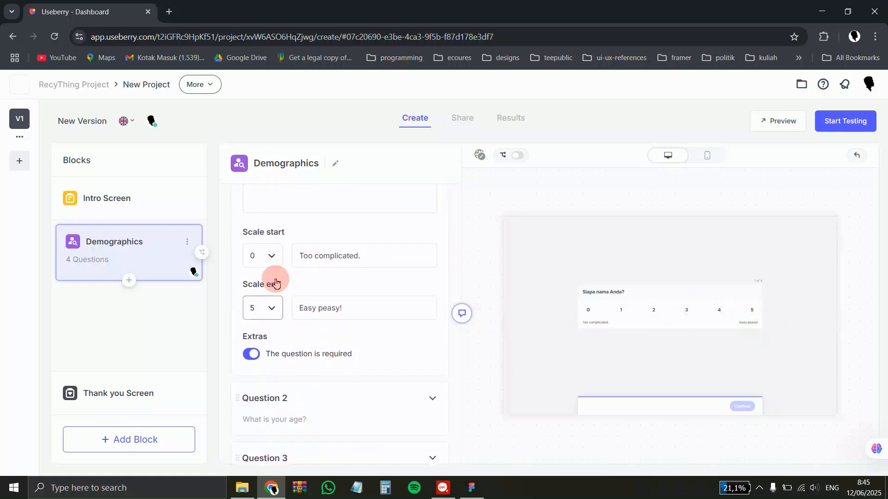
scroll(276, 282, "up", 1)
left_click(272, 292)
left_click(275, 292)
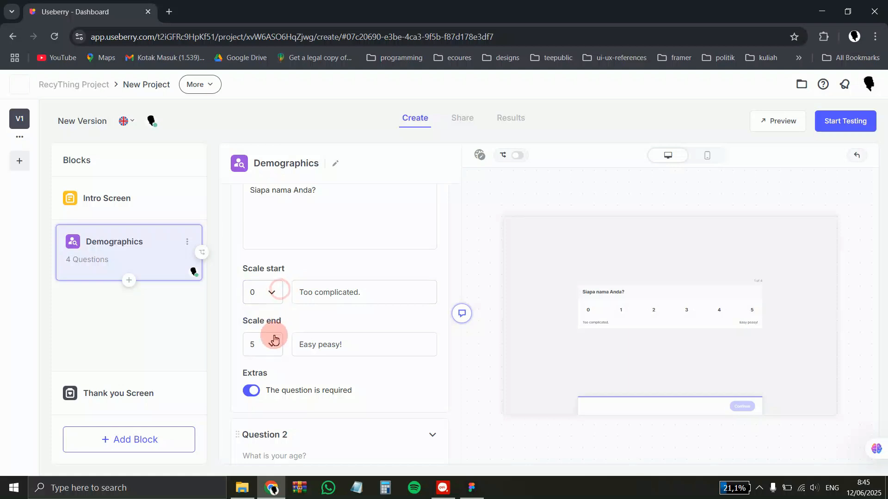
left_click(275, 340)
left_click(318, 273)
scroll(317, 271, "up", 4)
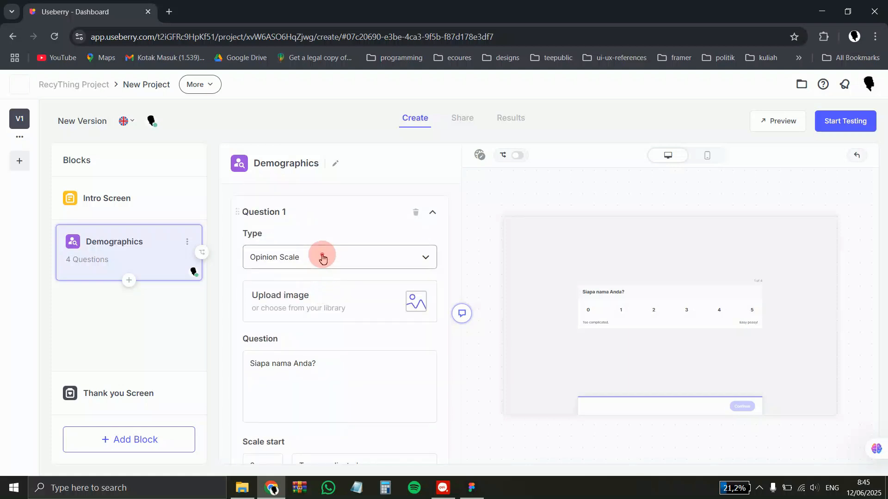
Try the Multiple Choice and Likert Scale types on Question 1, examining the settings each one offers.
left_click(322, 258)
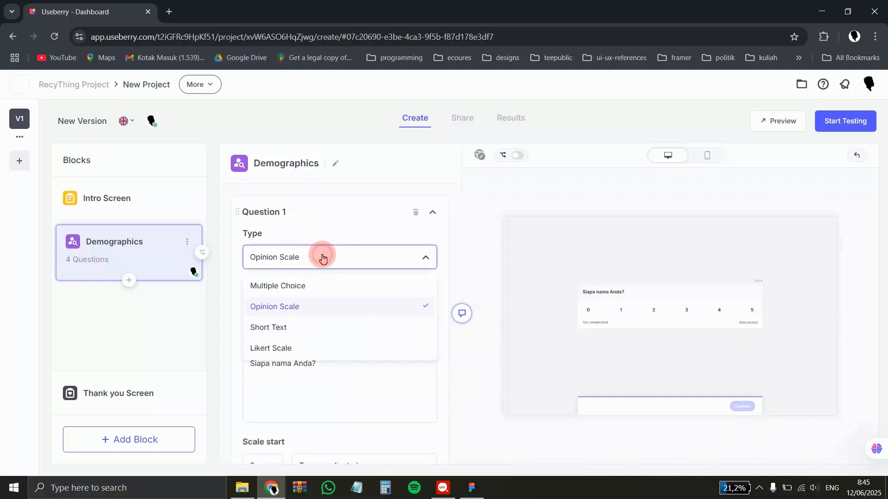
left_click(300, 286)
scroll(298, 287, "down", 6)
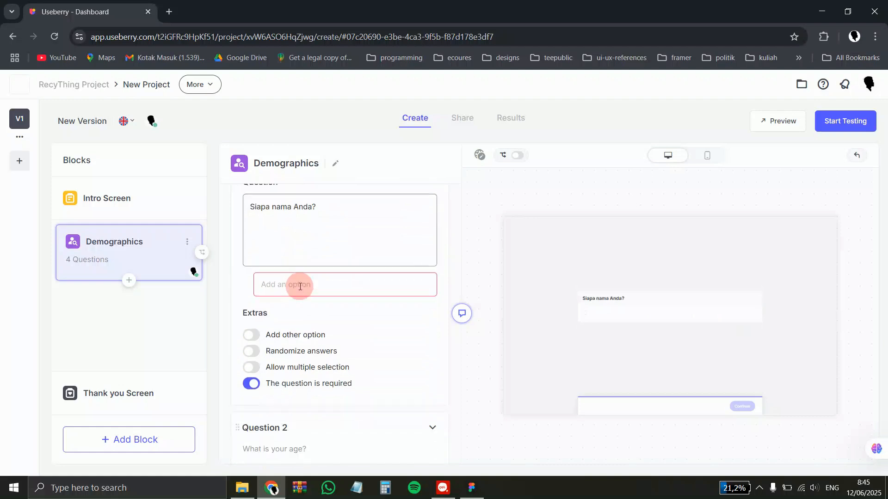
scroll(296, 296, "up", 6)
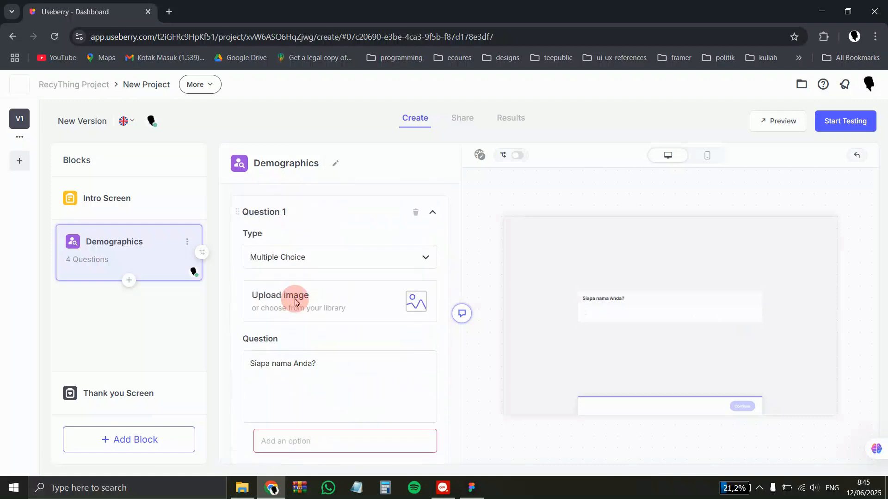
left_click(301, 258)
left_click(292, 349)
scroll(292, 350, "down", 5)
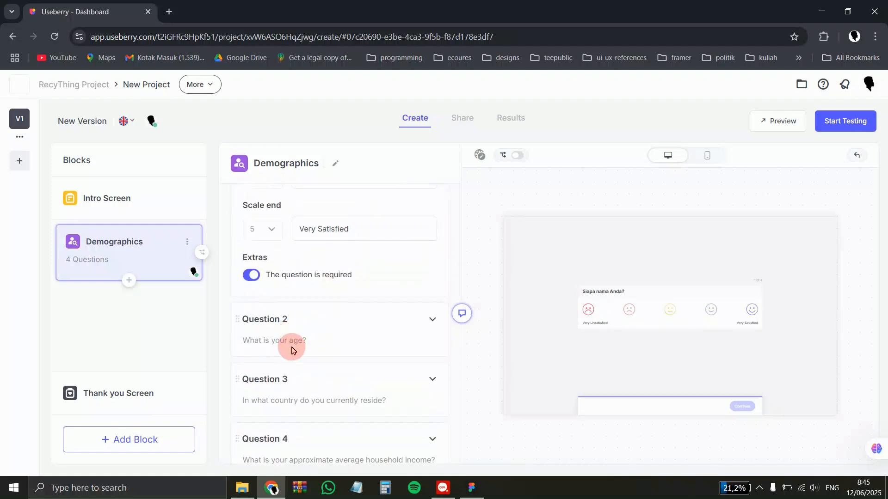
scroll(292, 350, "up", 5)
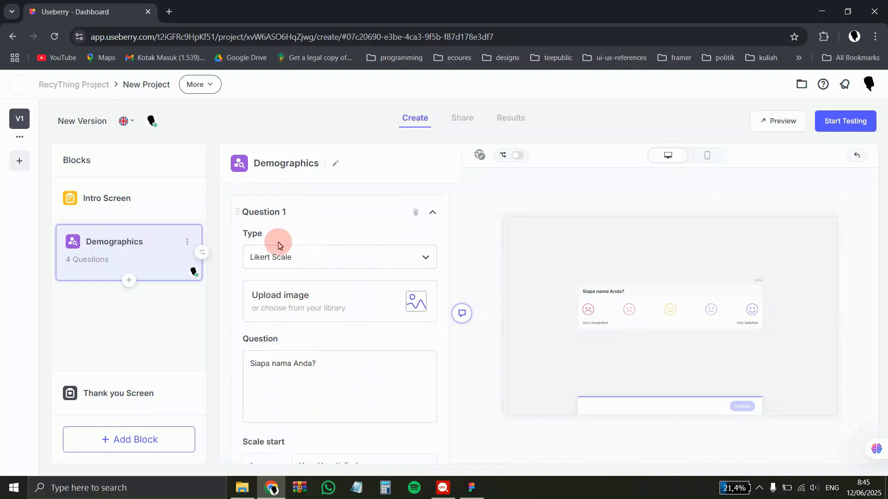
Return Question 1 to the Short Text type and look over the remaining Demographics questions.
left_click(277, 255)
left_click(273, 328)
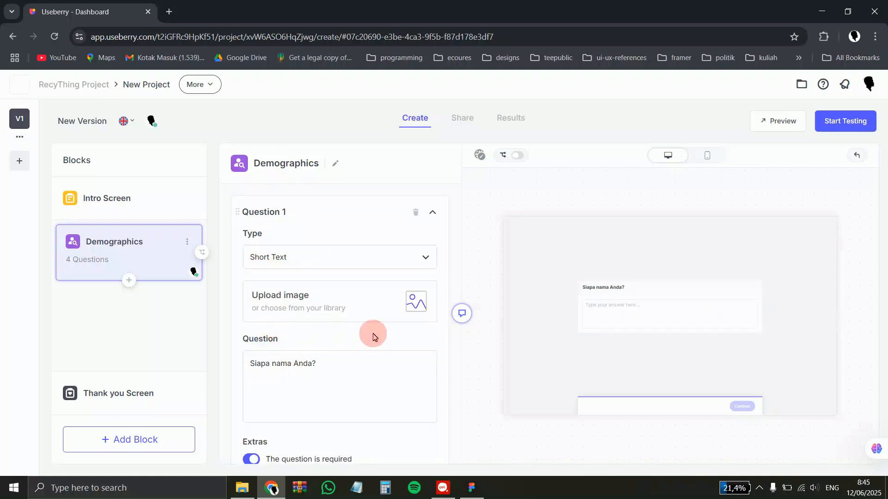
scroll(350, 264, "down", 5)
scroll(347, 278, "down", 1)
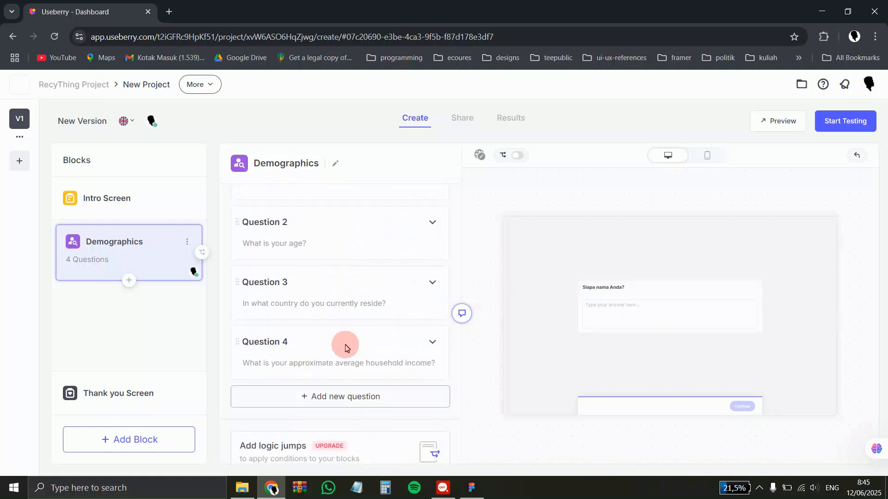
scroll(344, 333, "up", 5)
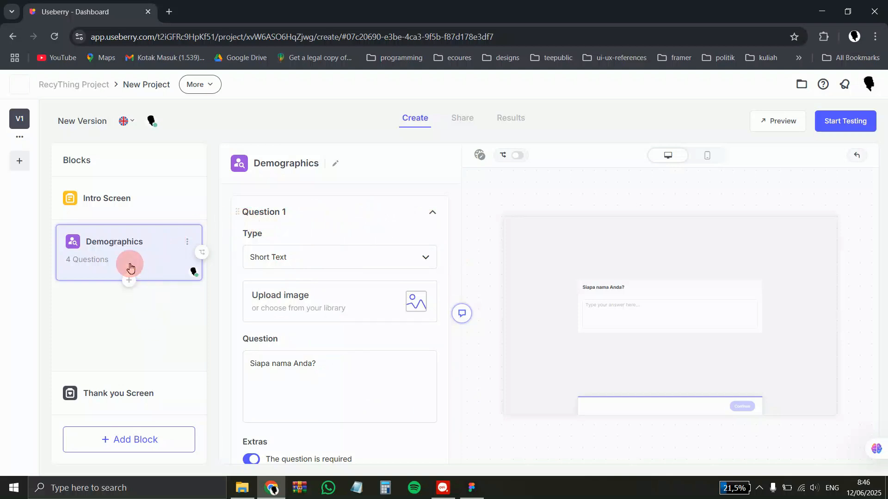
Browse the available blocks and add a Single Task block below Demographics.
left_click(135, 446)
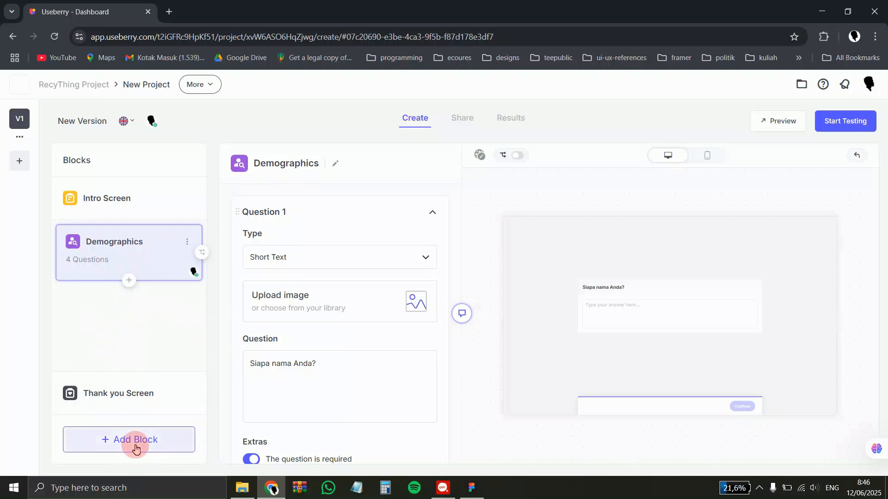
left_click(148, 284)
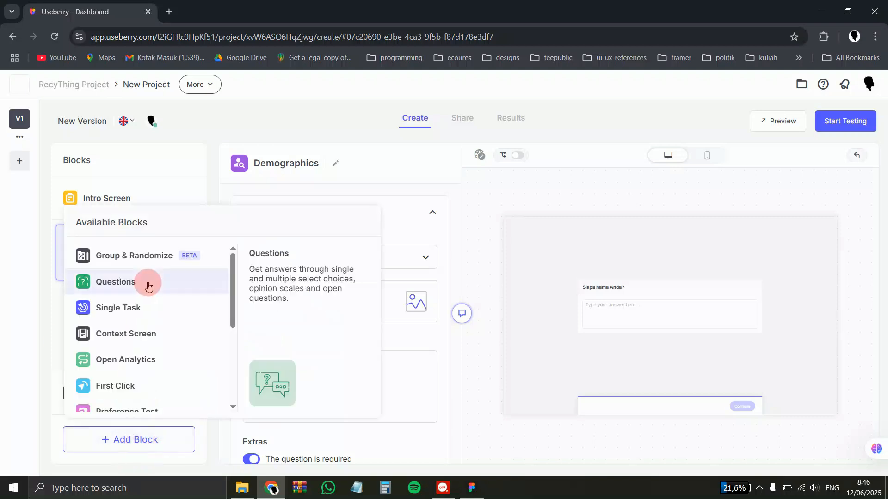
scroll(162, 338, "down", 5)
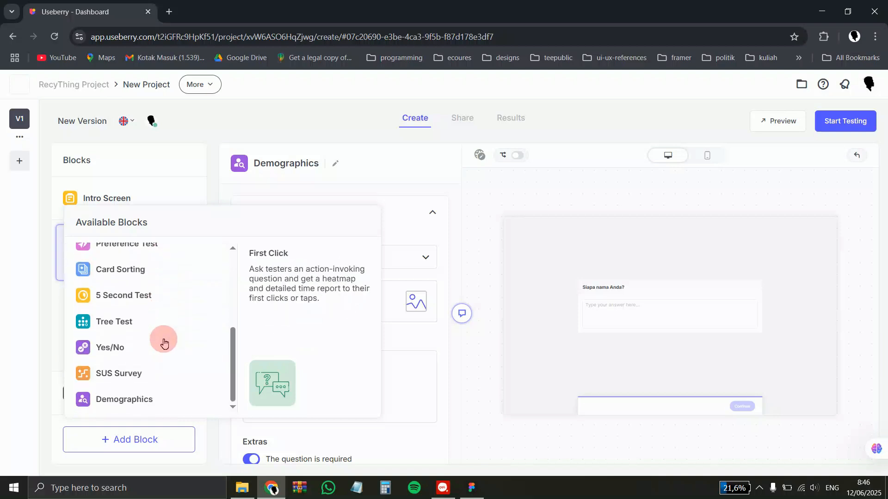
scroll(163, 341, "up", 5)
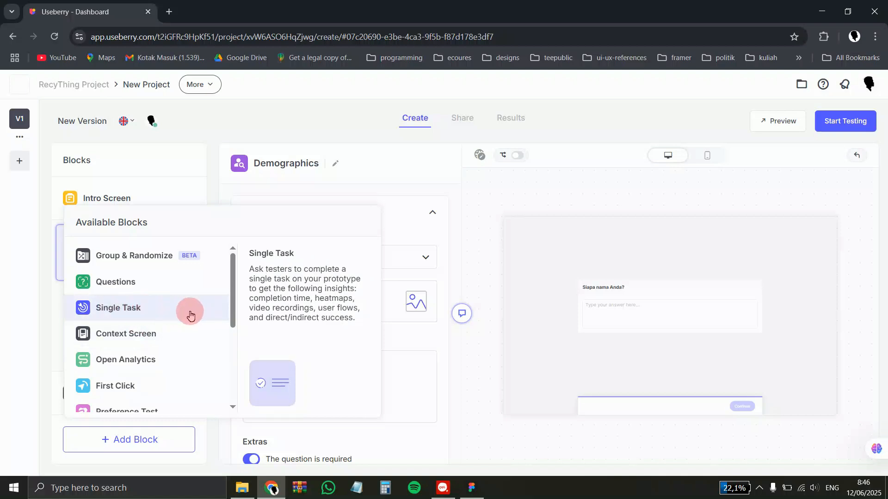
left_click(109, 315)
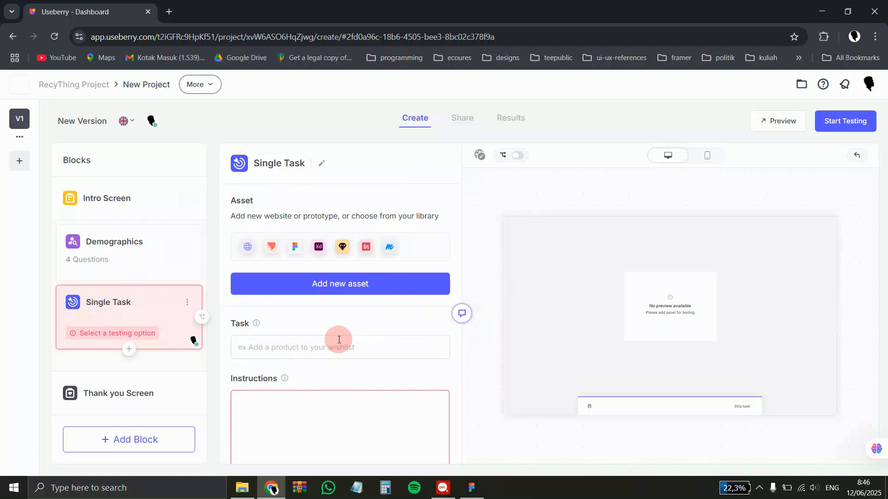
Start adding a new prototype asset for the Single Task block through the Figma integration.
left_click(471, 488)
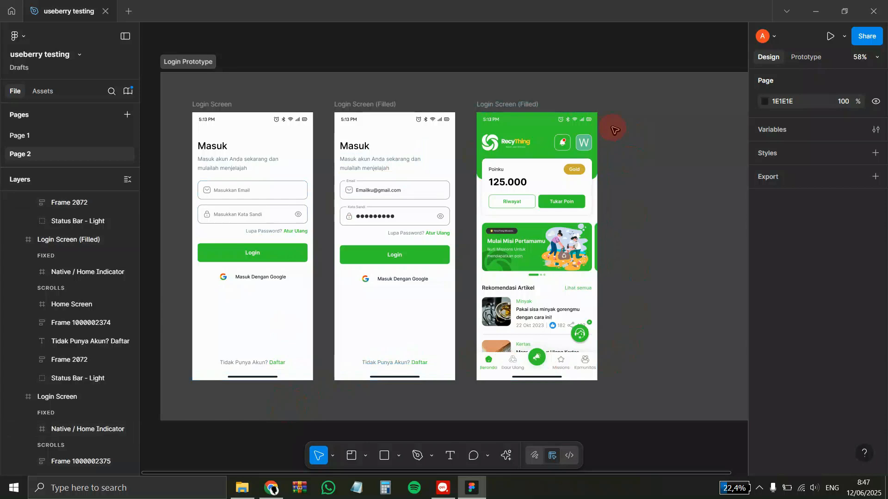
left_click(271, 488)
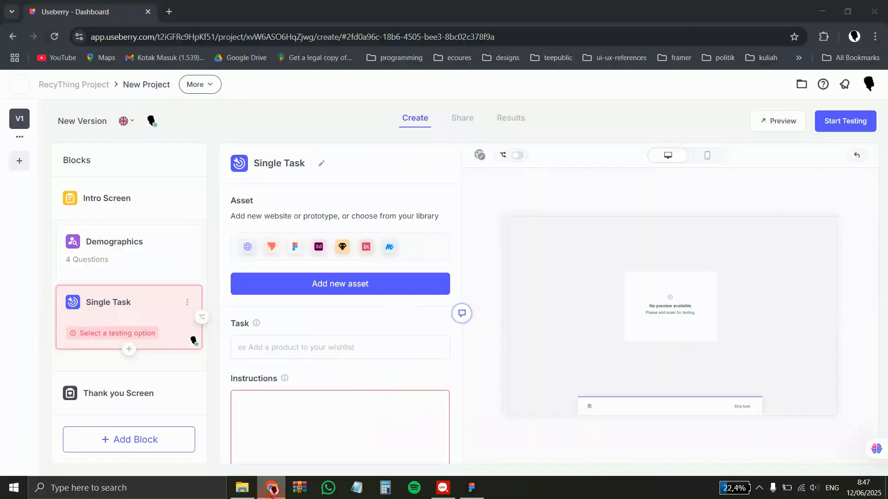
left_click(318, 285)
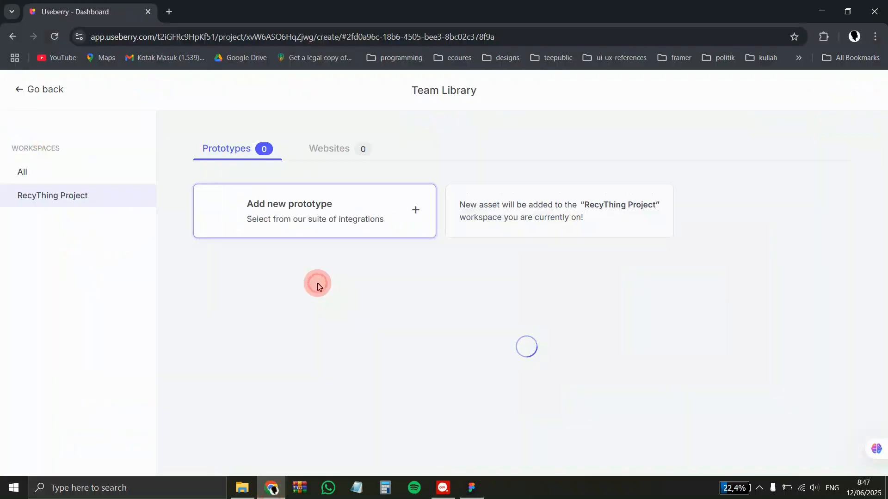
left_click(284, 204)
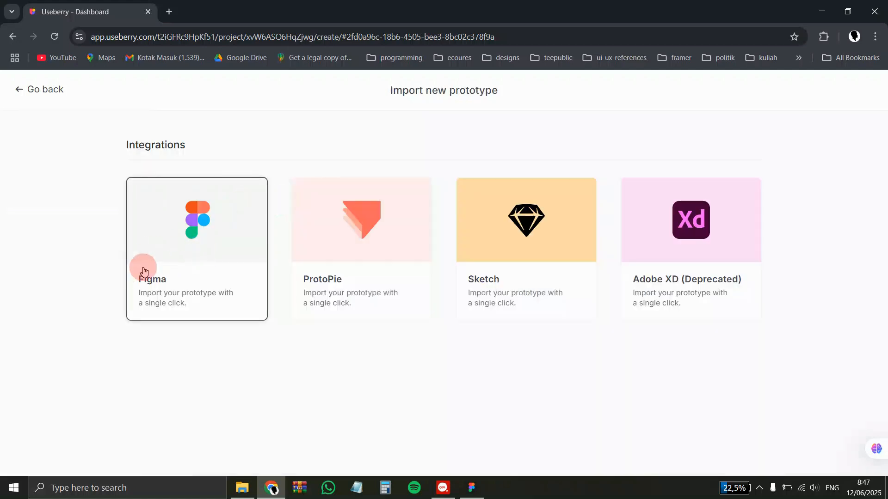
left_click(175, 253)
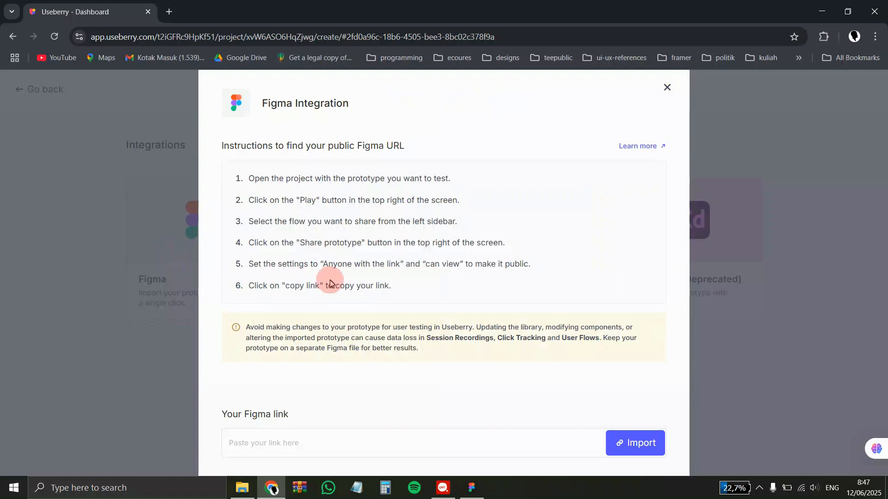
Switch to Figma, present the Start Login flow of the useberry testing file and copy its prototype share link.
mouse_move(472, 485)
left_click(454, 431)
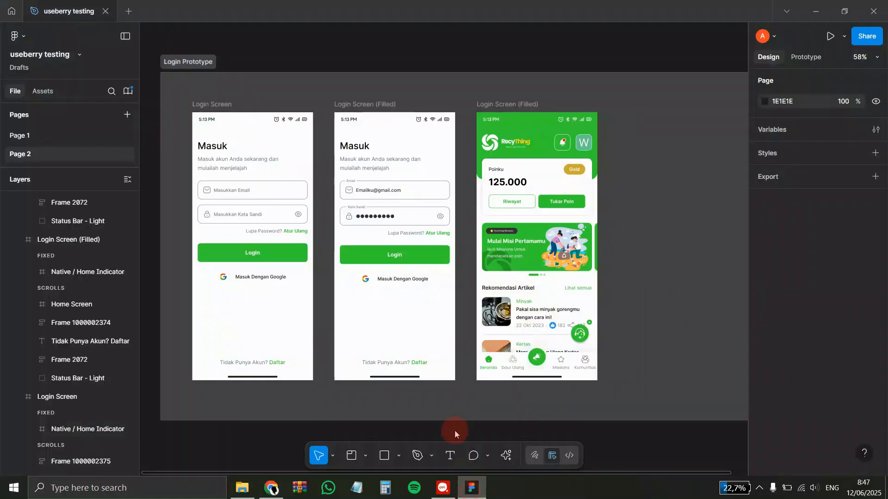
left_click(354, 45)
left_click(796, 58)
left_click(185, 121)
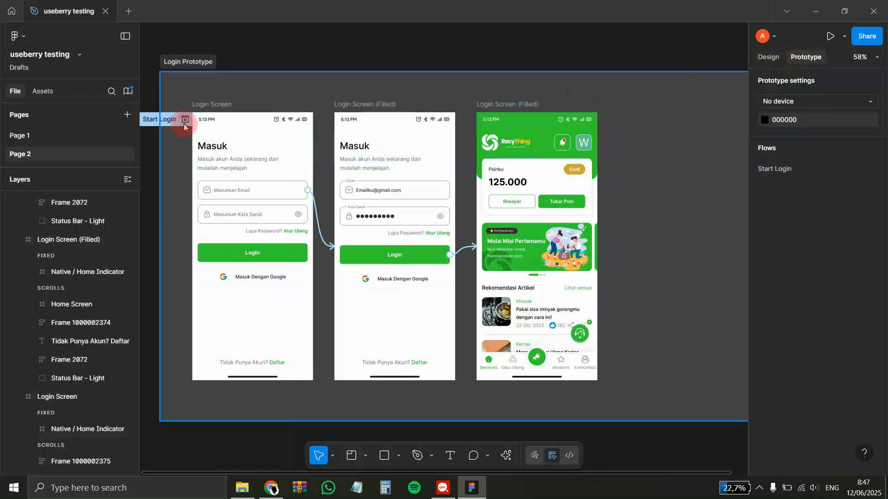
left_click(309, 42)
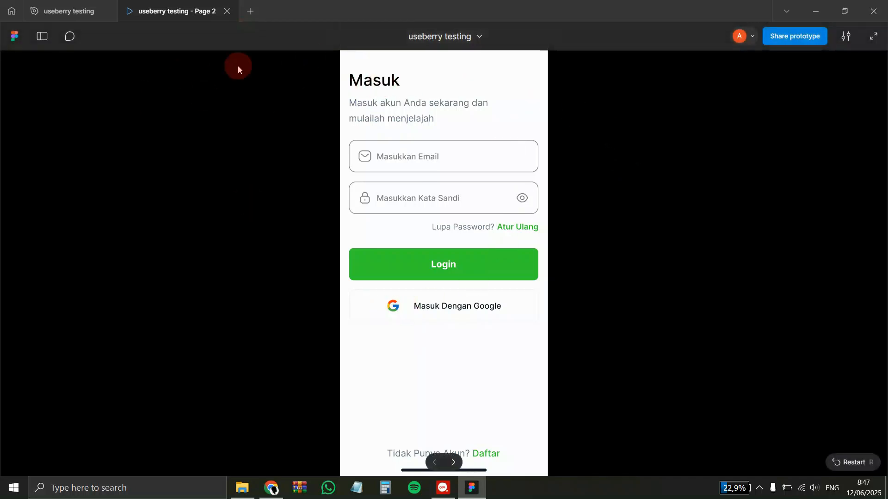
left_click(785, 37)
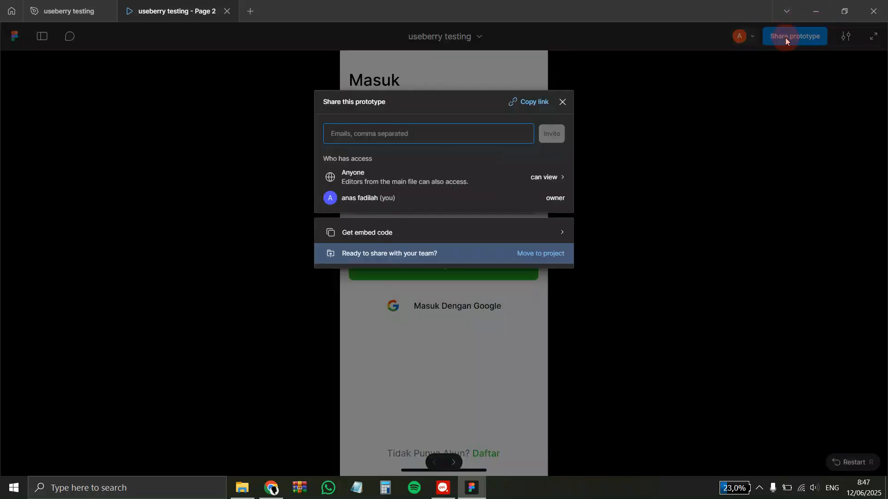
left_click(521, 103)
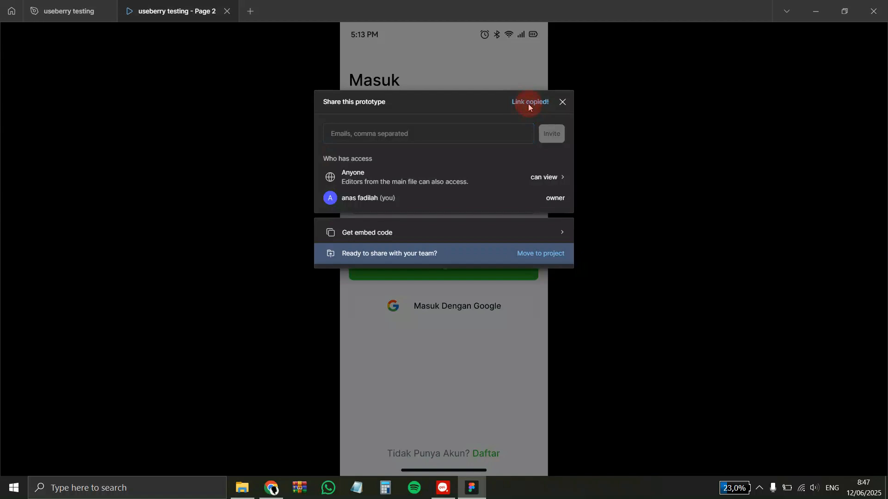
left_click(563, 102)
Return to Useberry, paste the copied prototype link as the Figma link and import it.
left_click(272, 488)
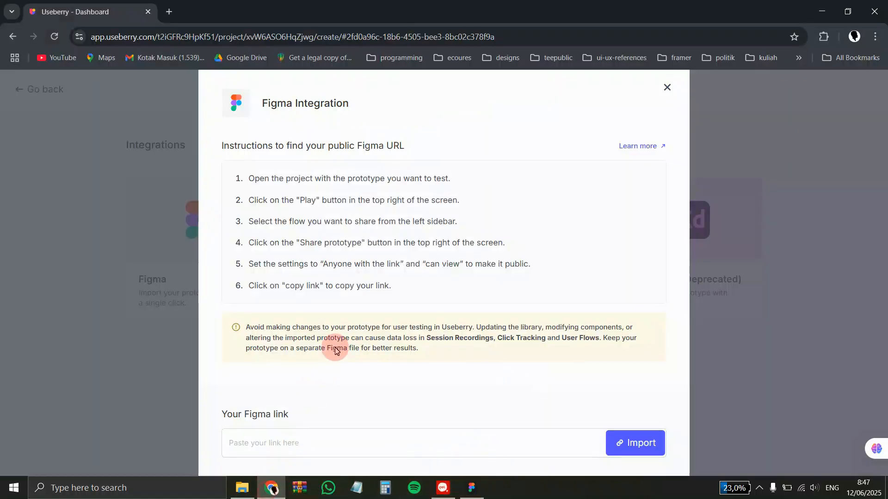
left_click(231, 443)
right_click(232, 443)
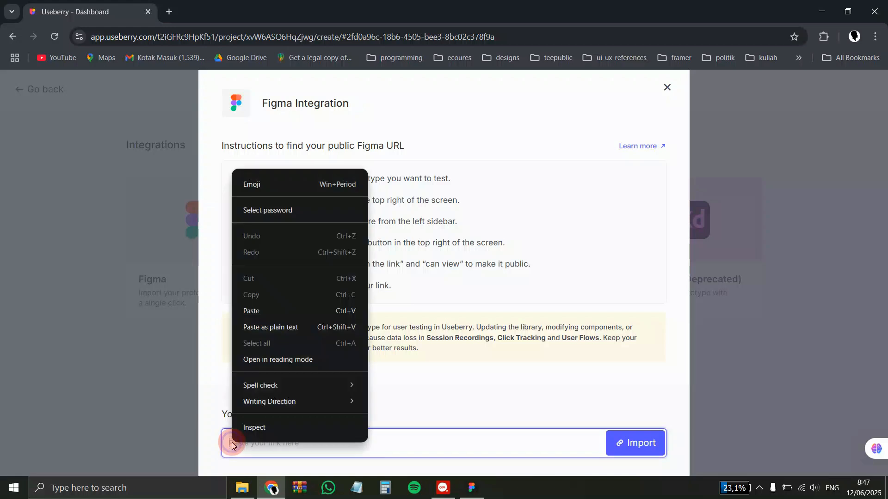
left_click(232, 445)
key("ctrl+v")
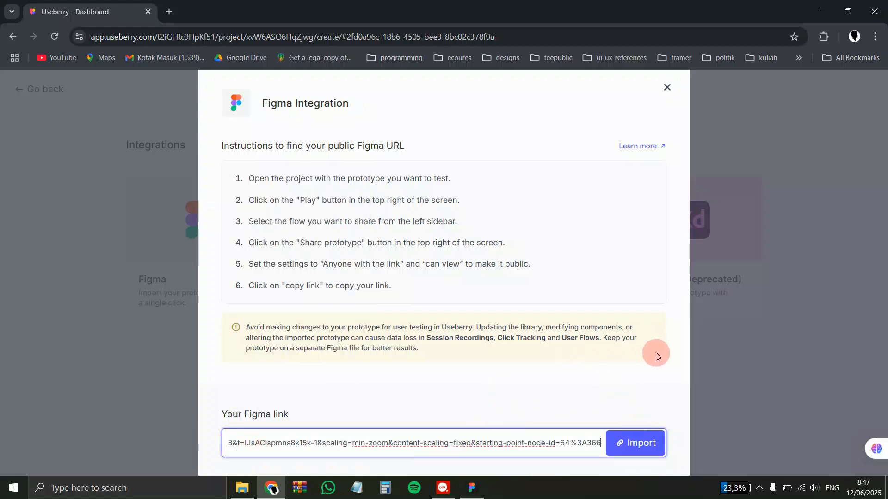
left_click(638, 446)
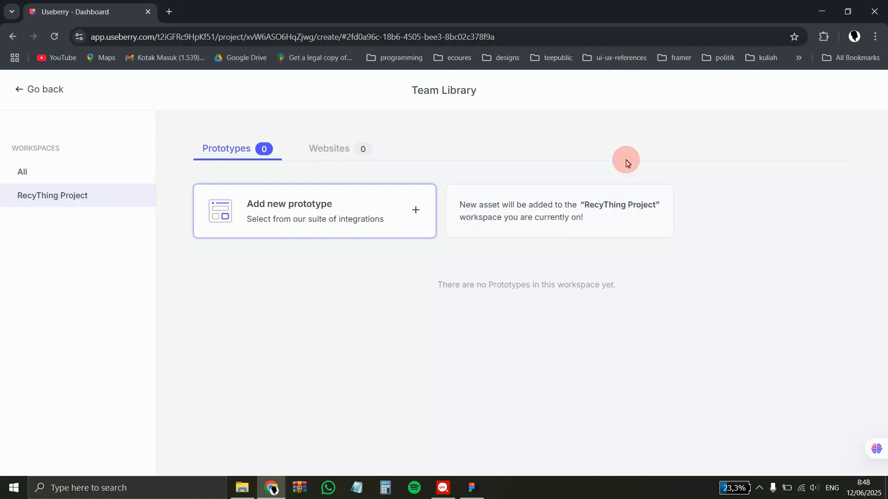
scroll(418, 206, "down", 1)
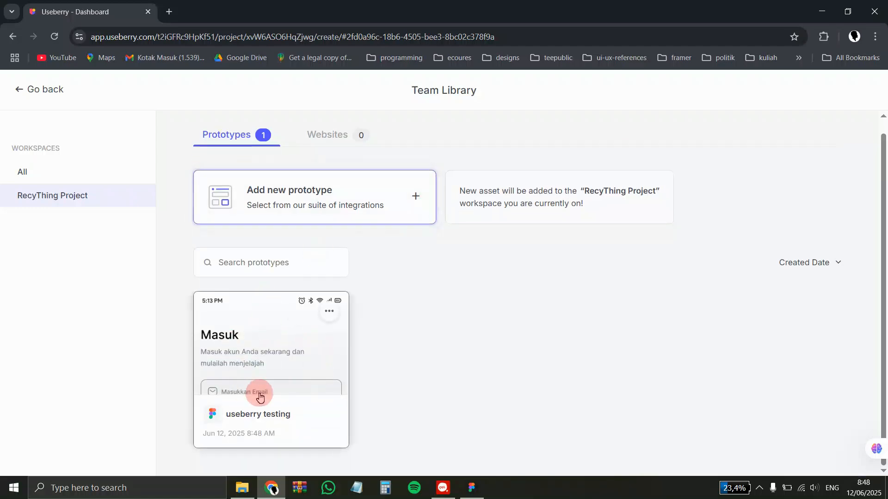
scroll(407, 293, "up", 1)
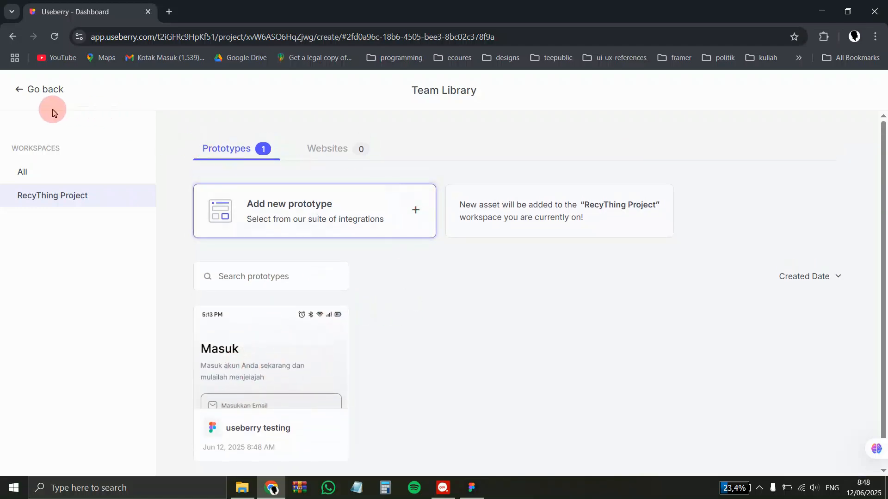
left_click(20, 89)
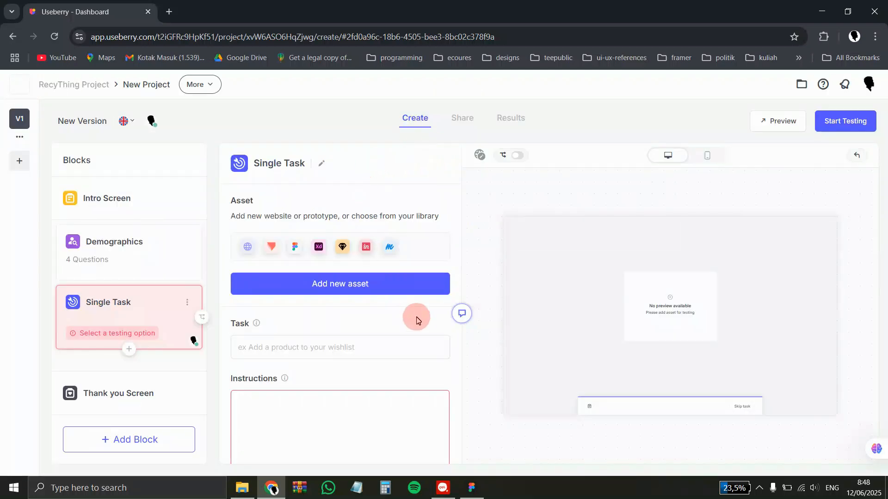
scroll(382, 294, "down", 2)
scroll(382, 296, "up", 2)
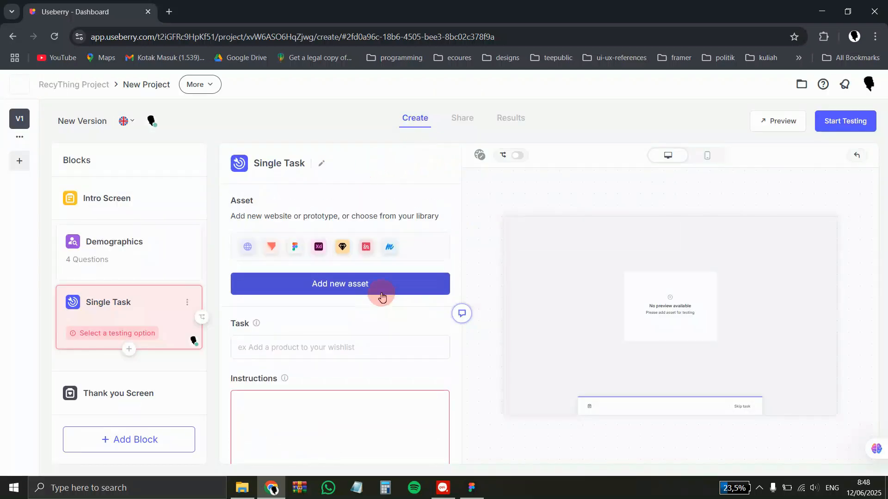
Choose the imported "useberry testing" prototype from the team library as the Single Task's asset.
left_click(343, 286)
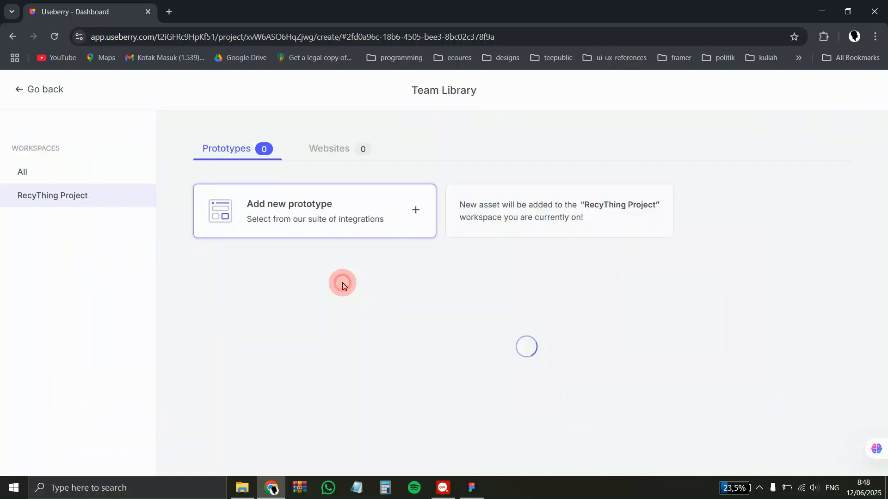
scroll(337, 289, "down", 1)
mouse_move(276, 325)
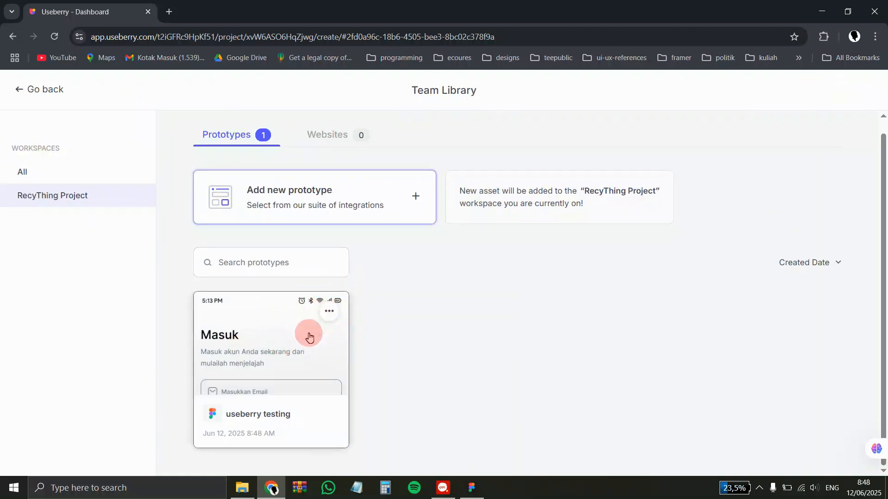
left_click(292, 367)
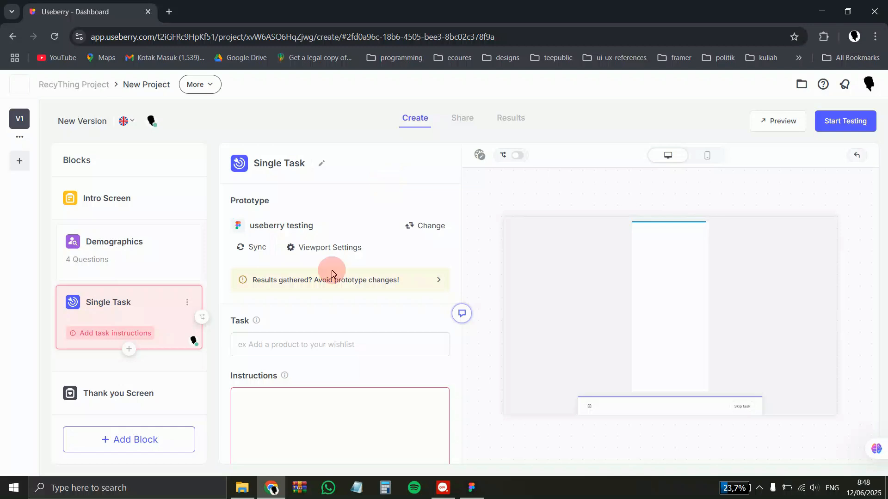
Name the single task "Pengujian Login".
scroll(254, 342, "down", 1)
scroll(284, 313, "down", 1)
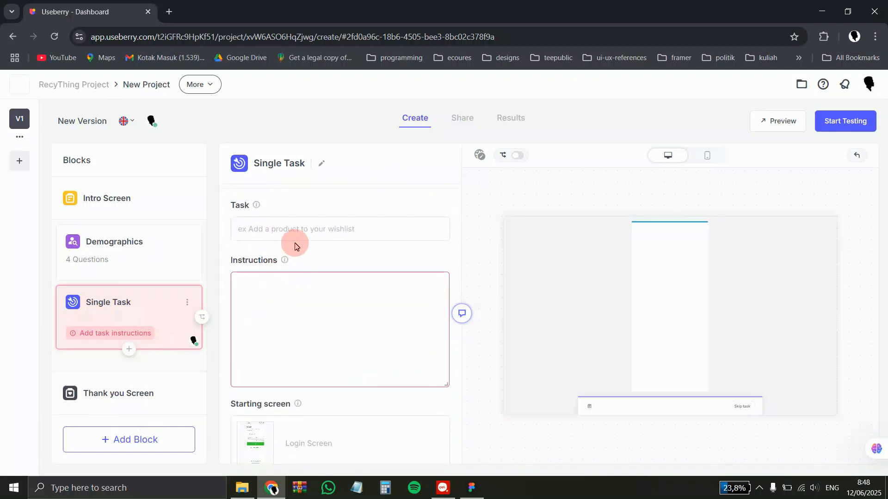
left_click(262, 288)
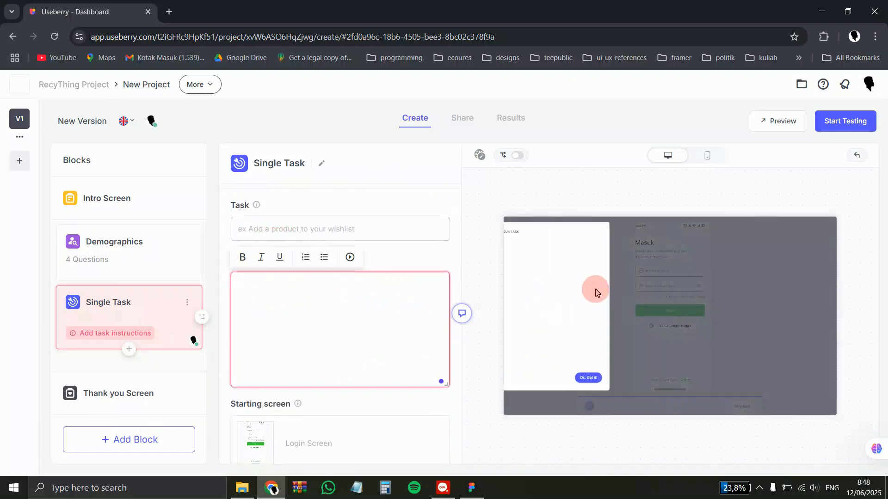
left_click(267, 234)
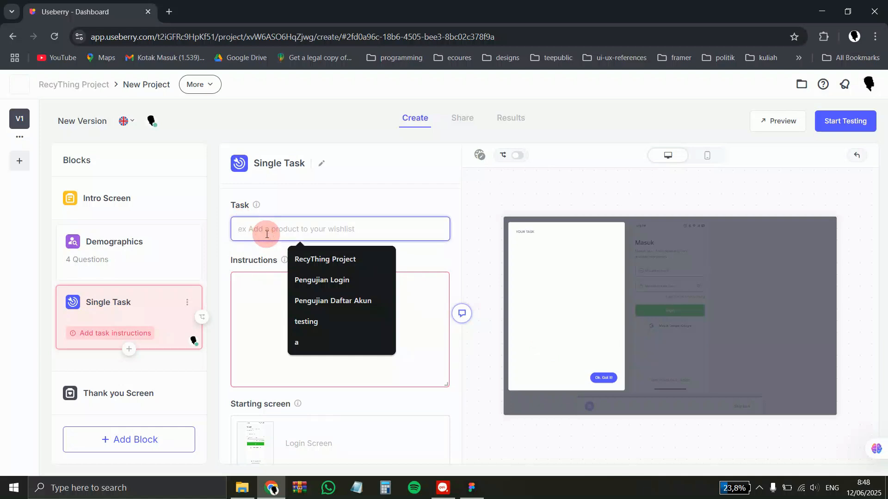
type("P")
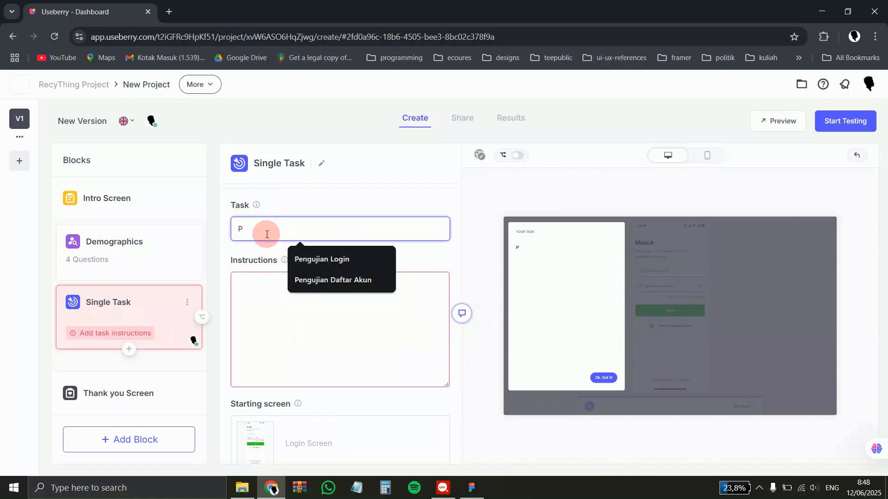
type("engujian ")
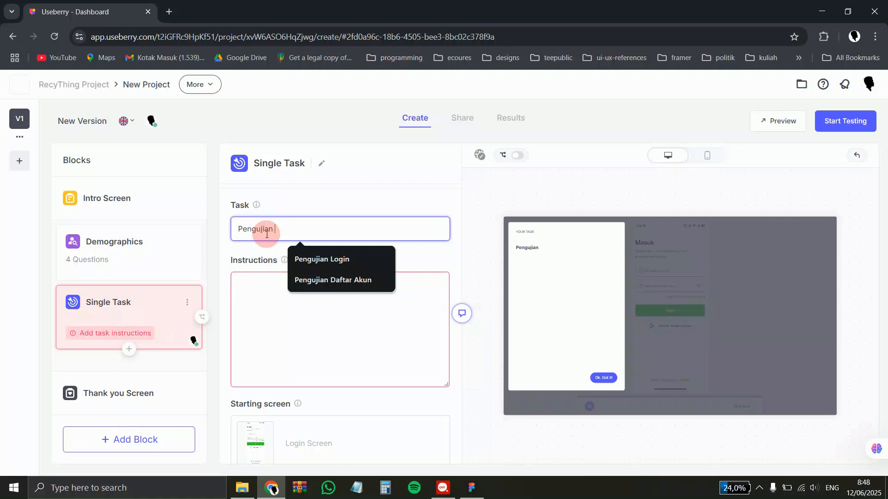
type("Login")
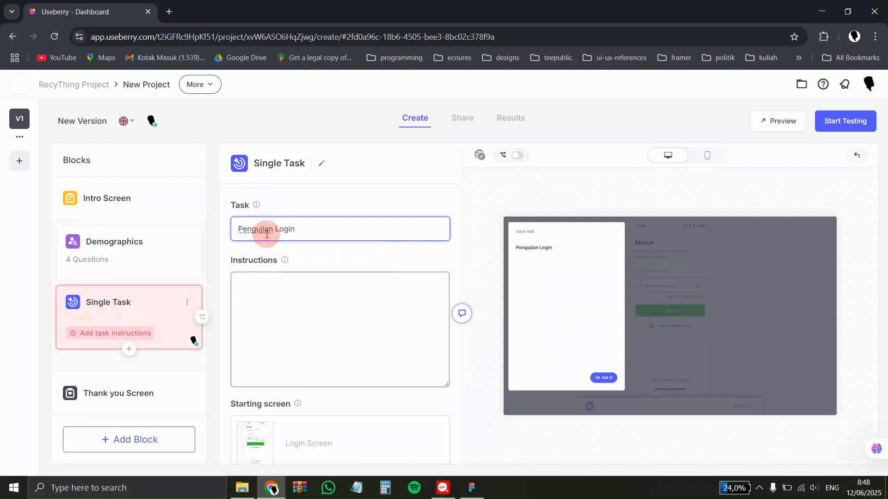
Write the task instructions "Anda akan login menggunakan username dan password, lalu klik tombol login".
left_click(287, 312)
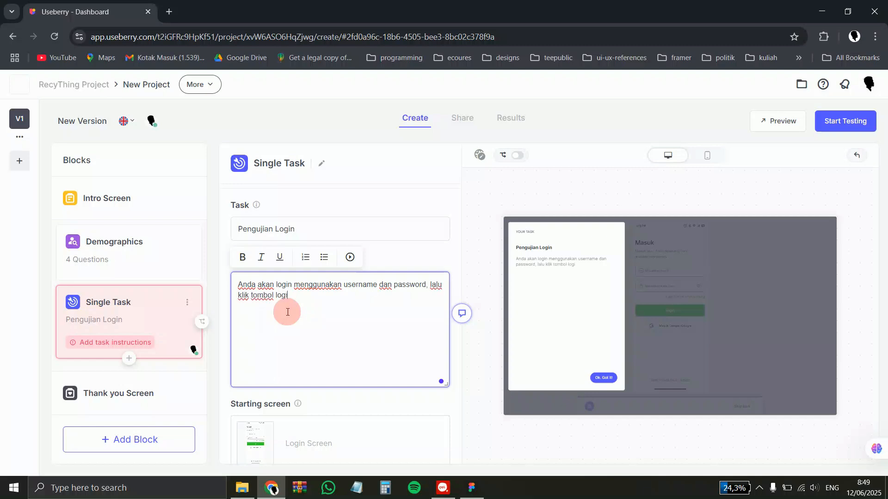
left_click(376, 258)
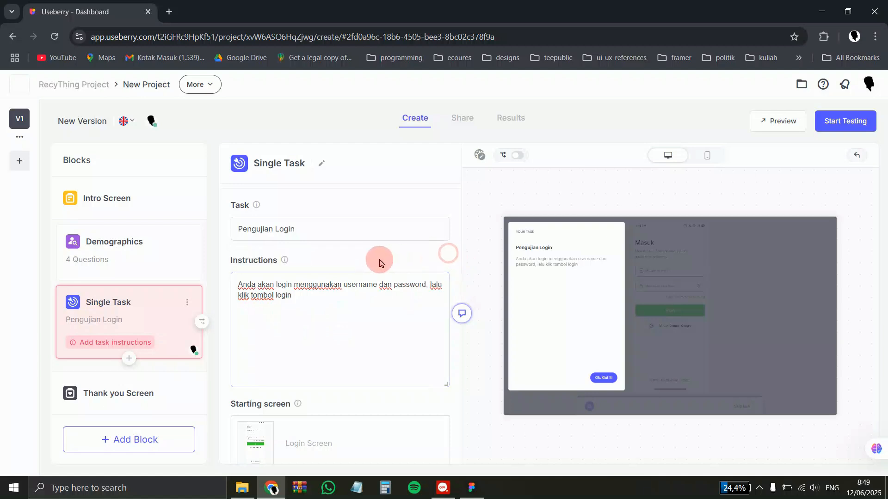
scroll(380, 262, "up", 3)
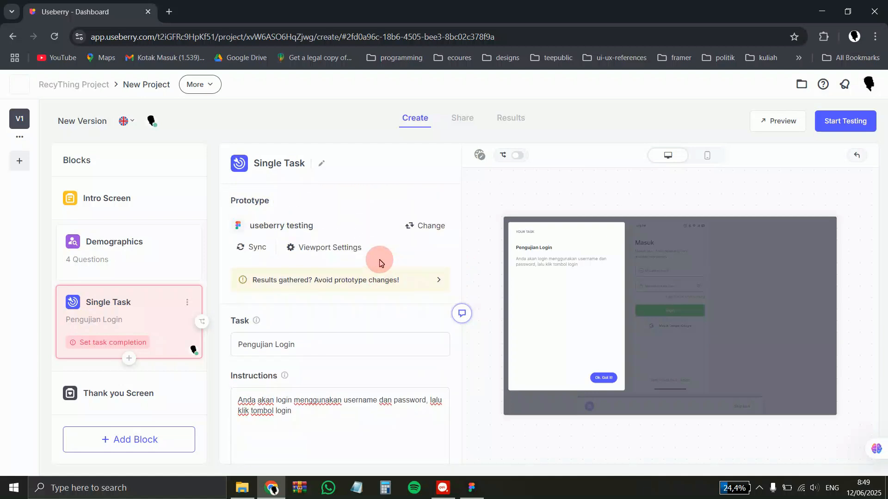
Set the task's starting screen to the unfilled Login Screen of the prototype.
scroll(381, 262, "down", 5)
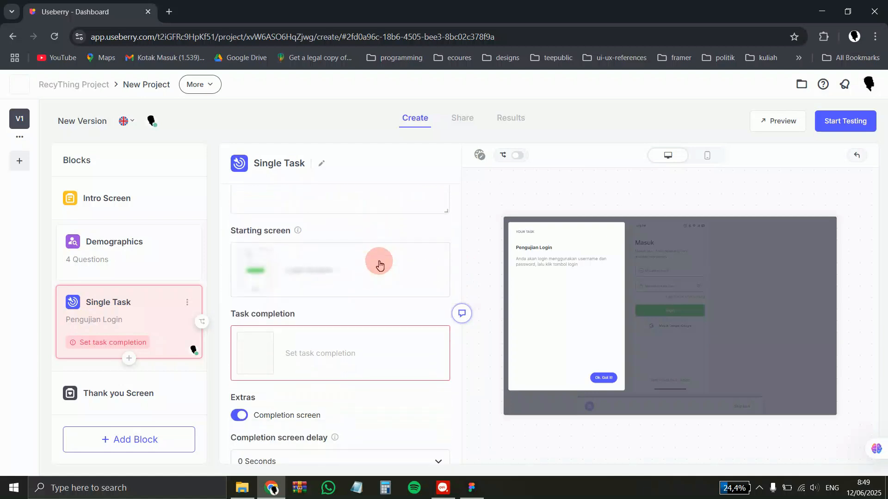
scroll(418, 221, "up", 1)
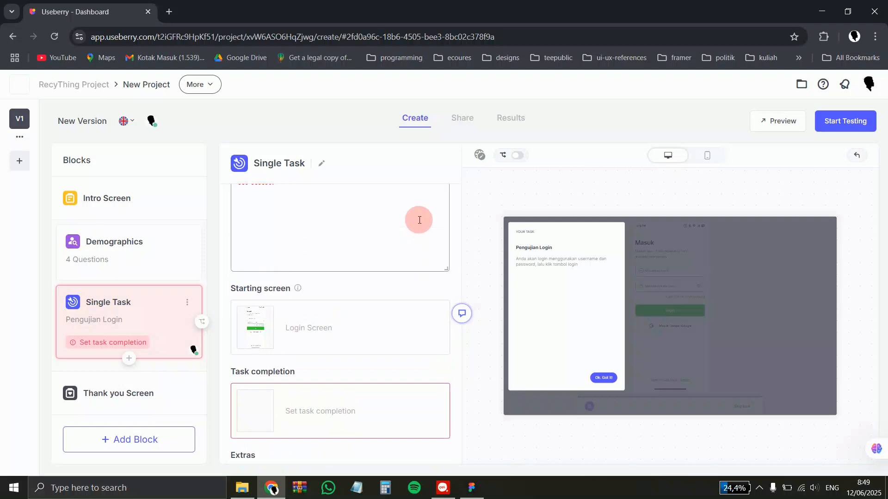
left_click(309, 339)
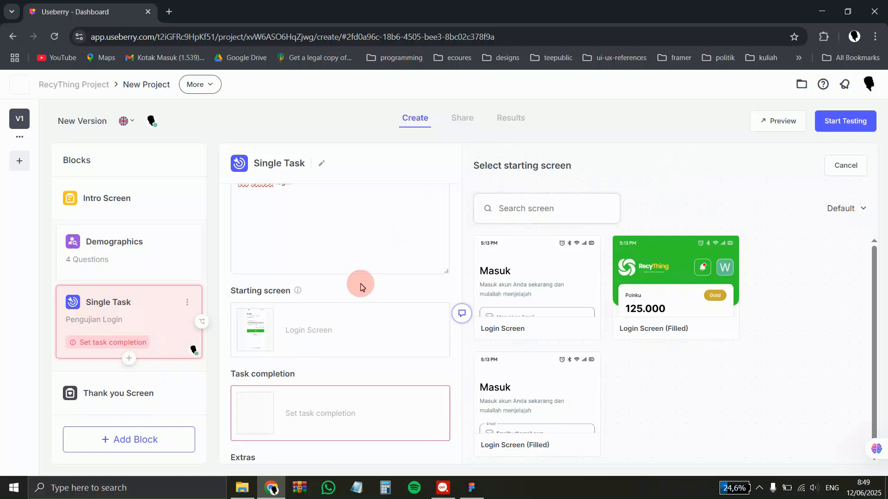
scroll(359, 283, "up", 4)
scroll(358, 283, "down", 4)
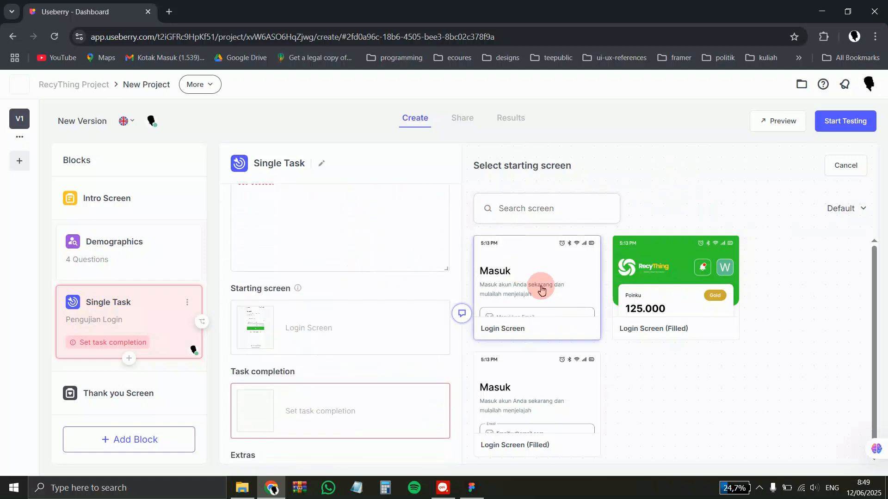
left_click(508, 273)
scroll(374, 295, "down", 1)
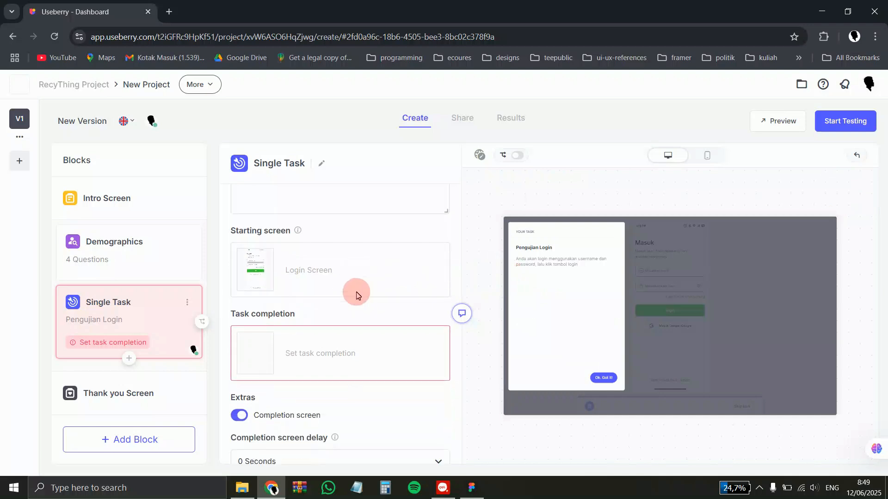
Define and save the task completion path from the unfilled login screen through the filled login screen to the home screen.
left_click(345, 364)
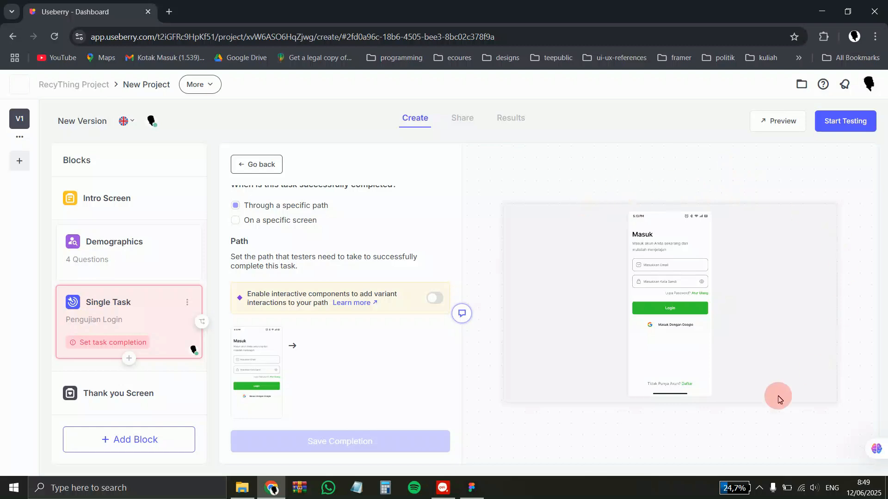
left_click(663, 269)
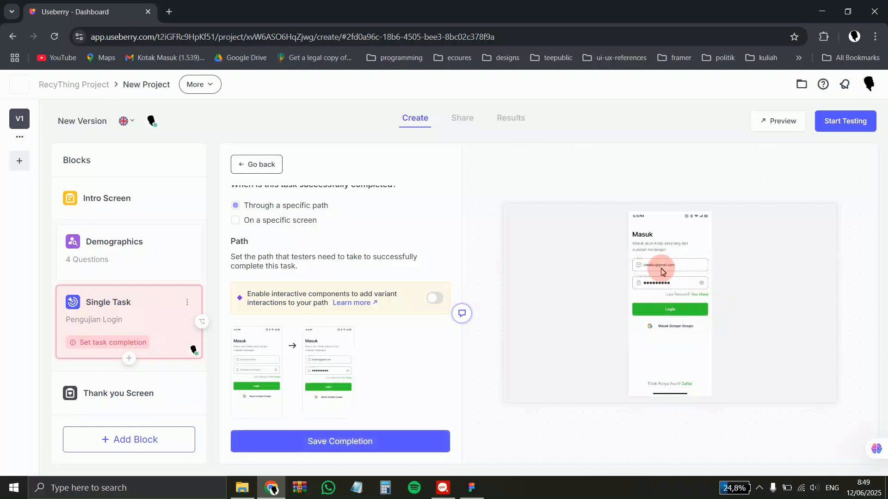
left_click(662, 314)
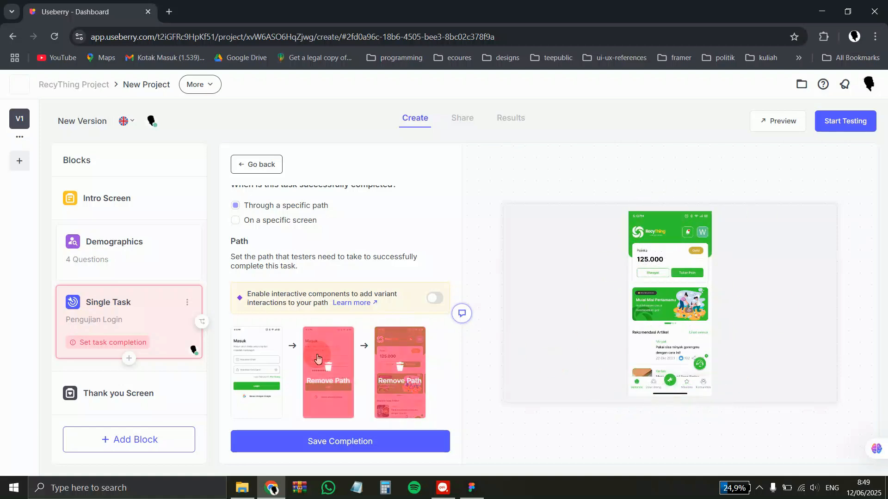
scroll(278, 370, "down", 1)
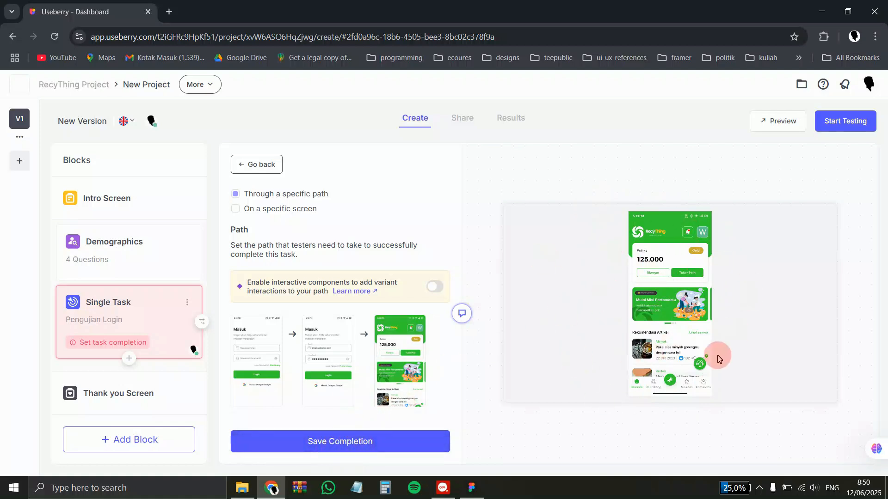
left_click(337, 443)
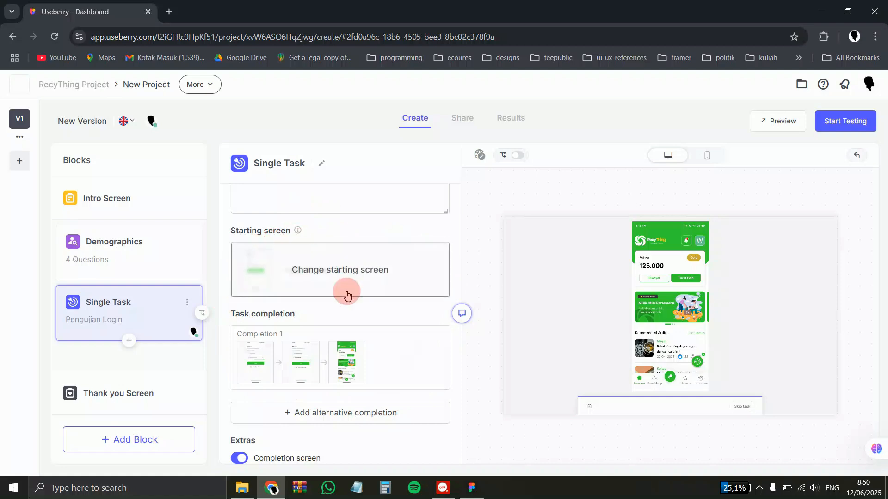
Set the Single Task's completion screen delay to 2 Seconds.
scroll(348, 294, "down", 2)
scroll(348, 294, "down", 1)
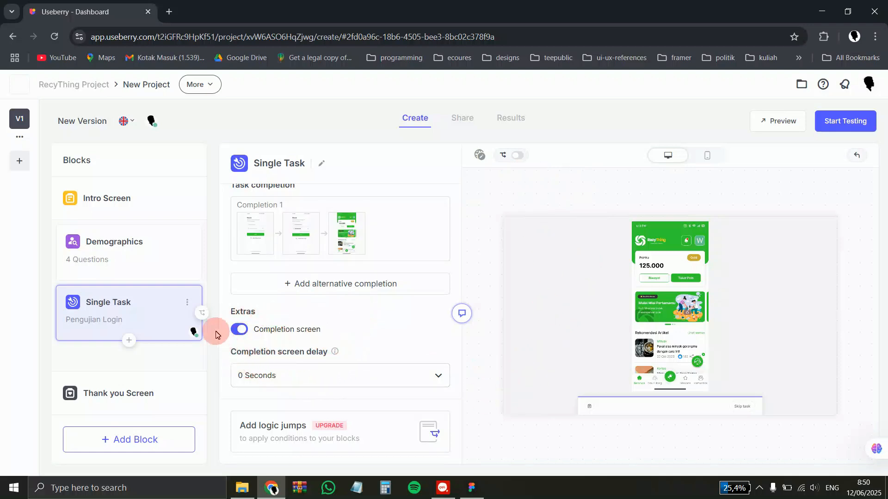
left_click(285, 374)
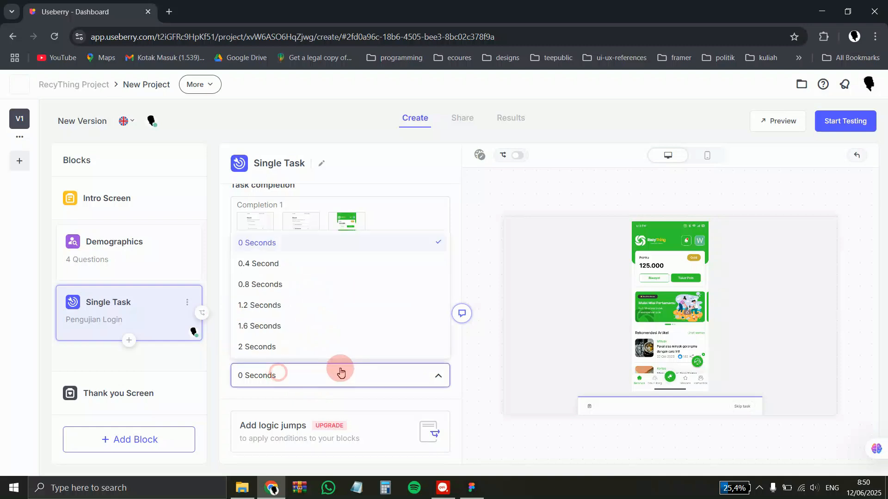
left_click(262, 347)
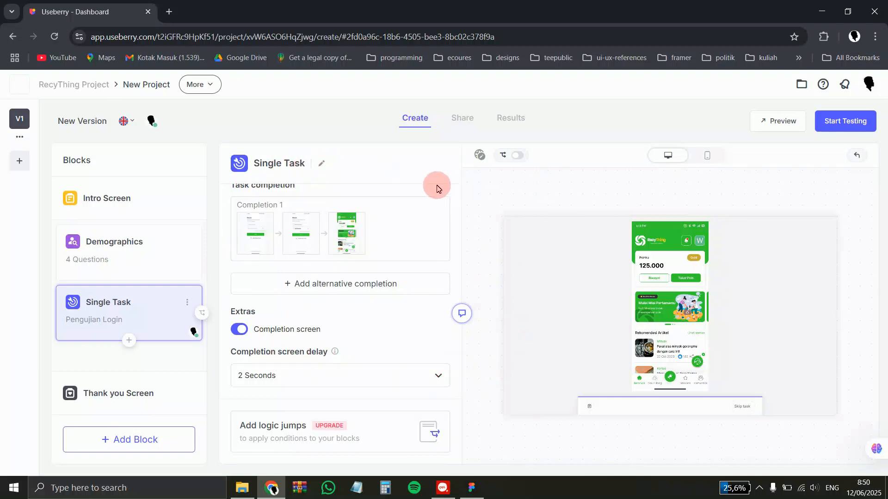
Delete the household income, country of residence and age questions from the Demographics block, keeping only "Siapa nama Anda?".
mouse_move(342, 253)
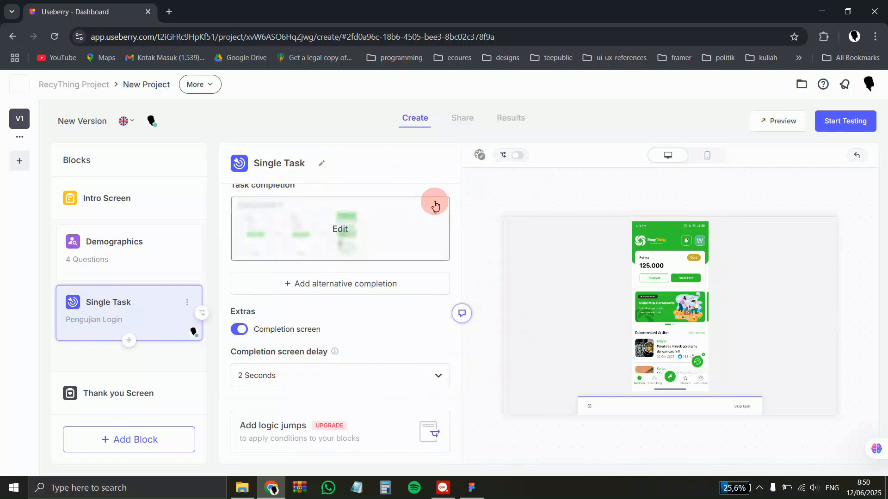
scroll(349, 282, "up", 8)
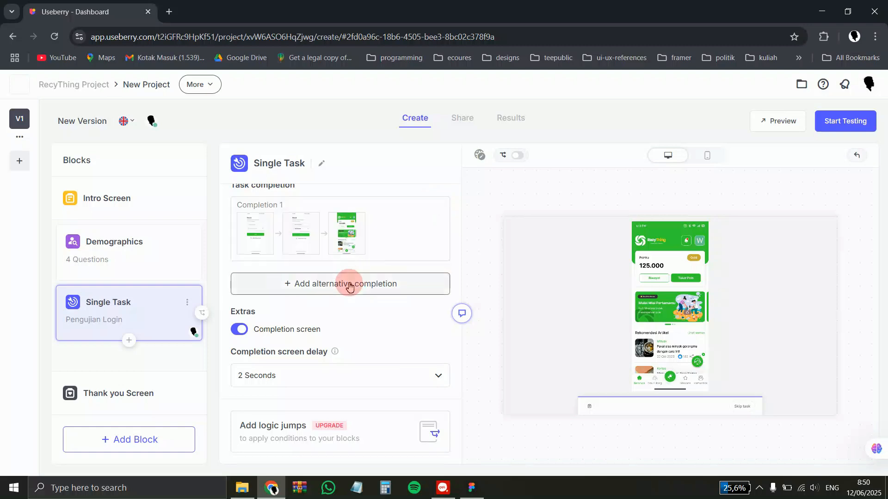
scroll(367, 302, "up", 2)
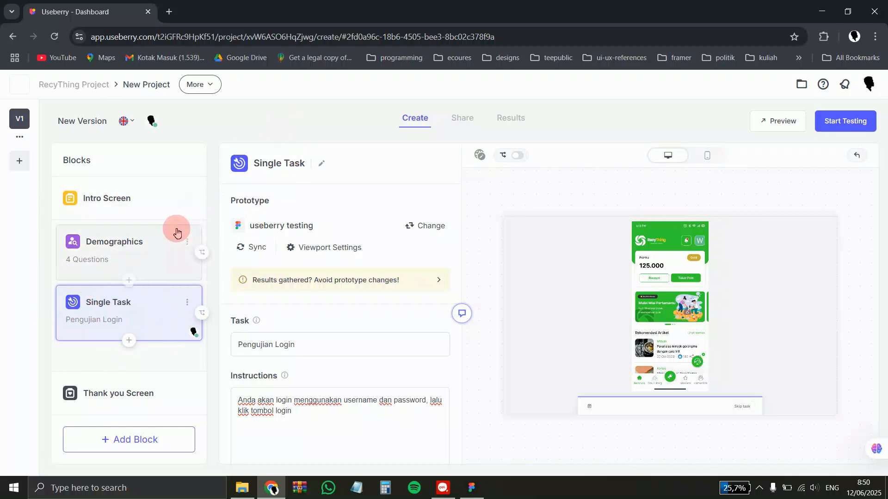
left_click(150, 243)
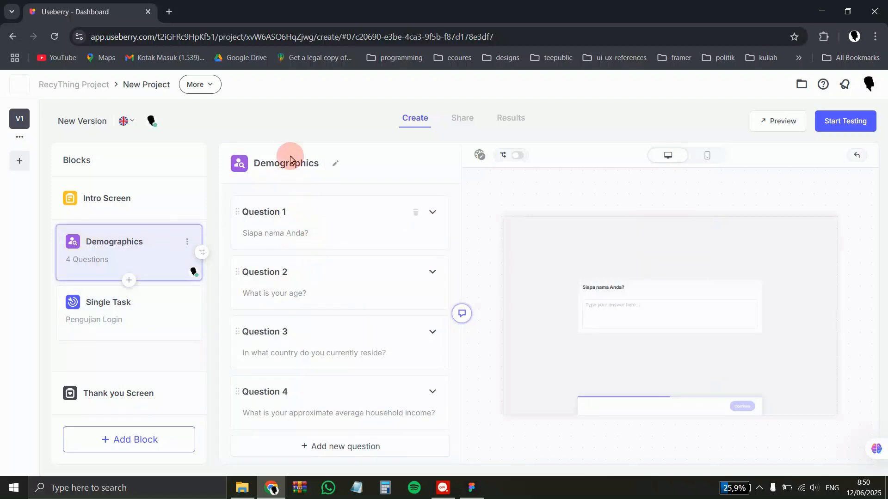
left_click(431, 393)
left_click(429, 396)
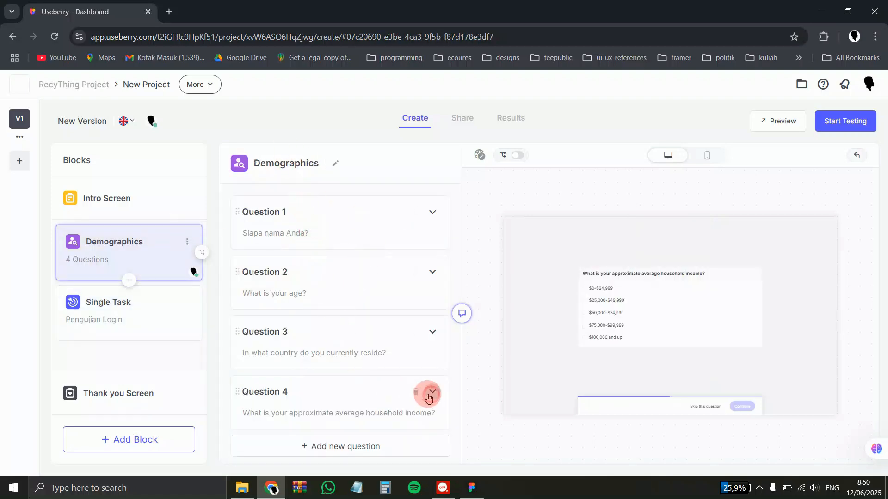
left_click(415, 397)
left_click(532, 314)
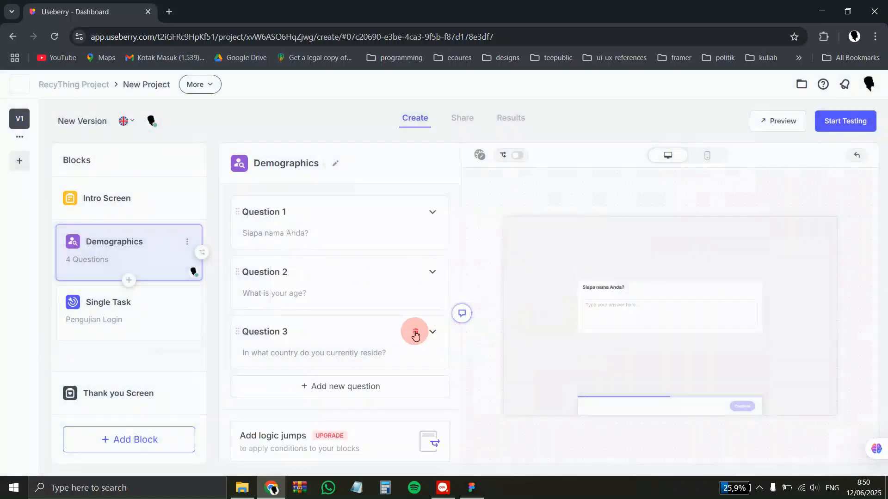
left_click(414, 339)
left_click(551, 315)
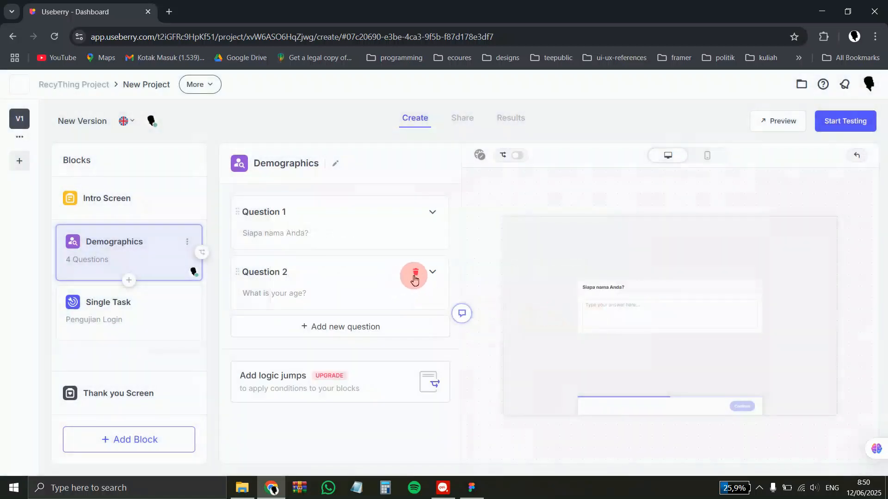
left_click(415, 274)
left_click(543, 317)
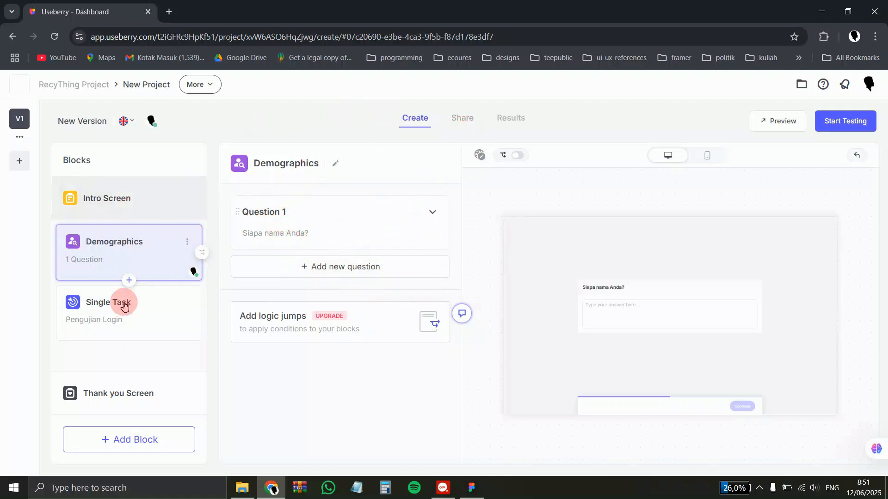
Create a share link for recruiting participants and name its audience "Pelanggan".
left_click(153, 315)
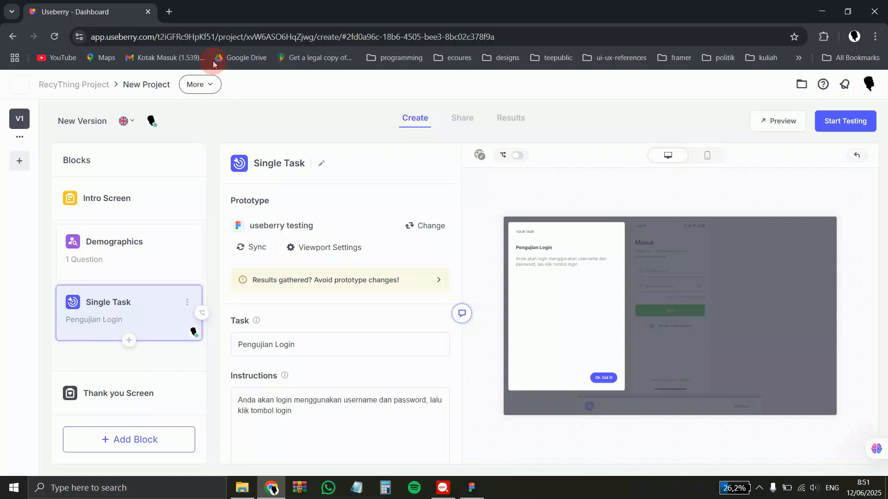
left_click(469, 123)
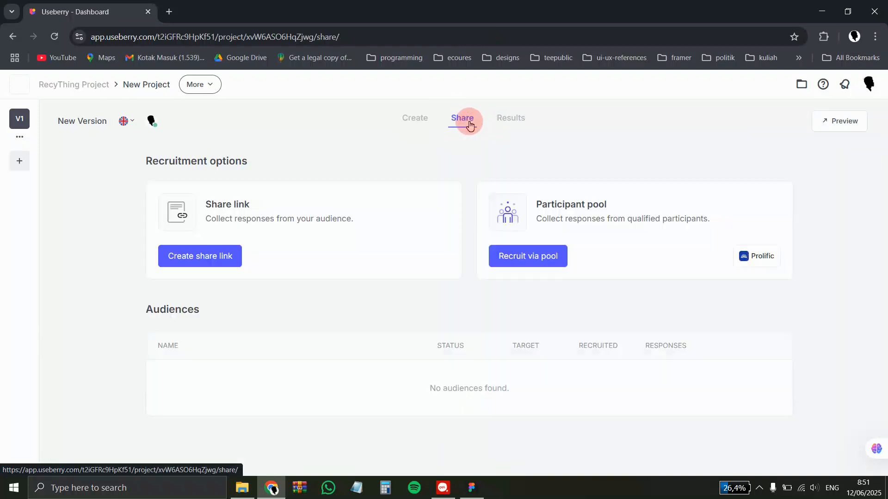
left_click(207, 257)
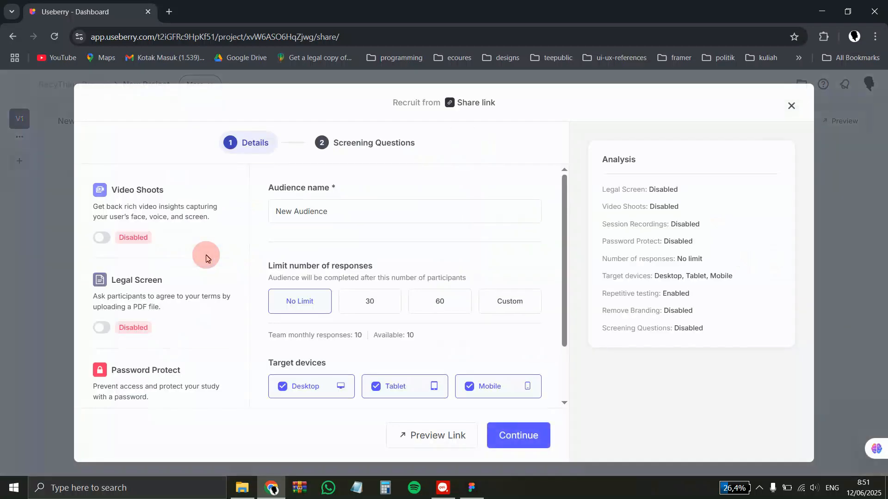
left_click(285, 212)
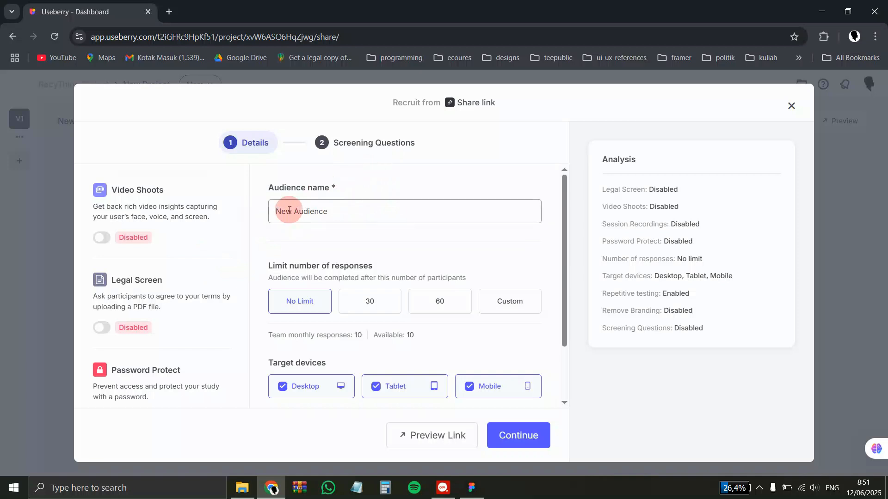
left_click_drag(359, 209, 228, 204)
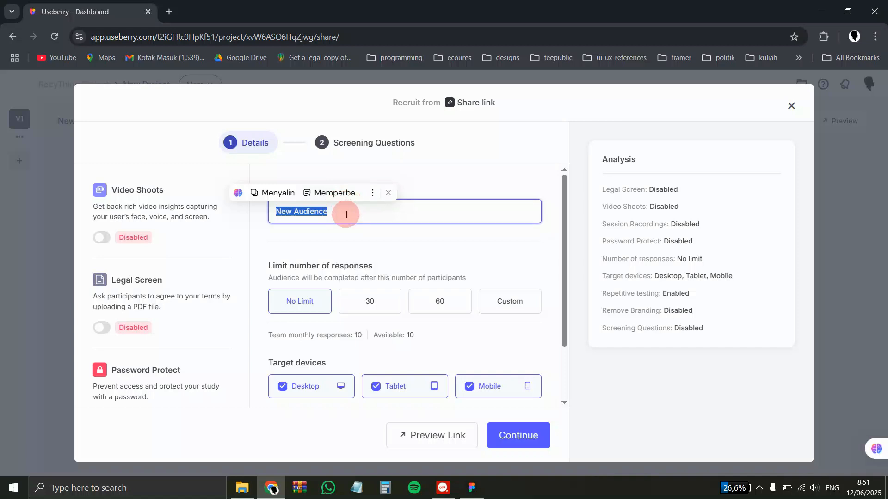
type("Pelangga")
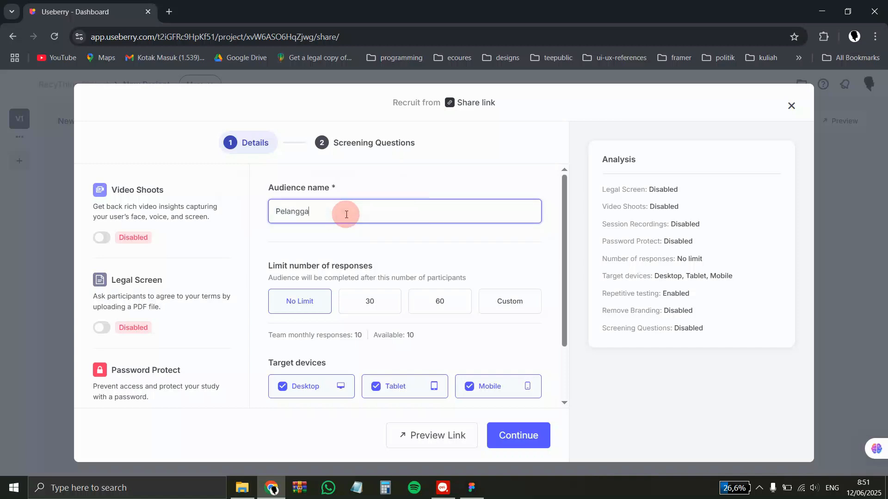
type("n")
left_click(408, 253)
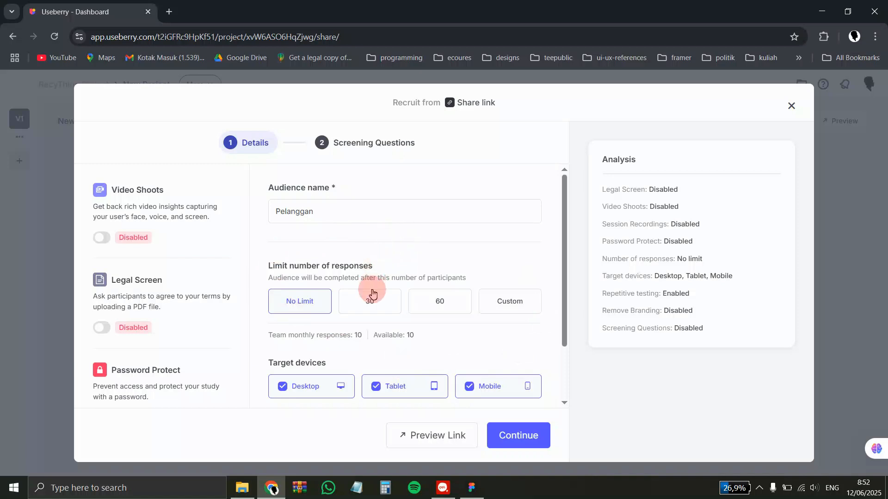
Set the response limit to No Limit and restrict the target devices to Mobile only.
left_click(364, 303)
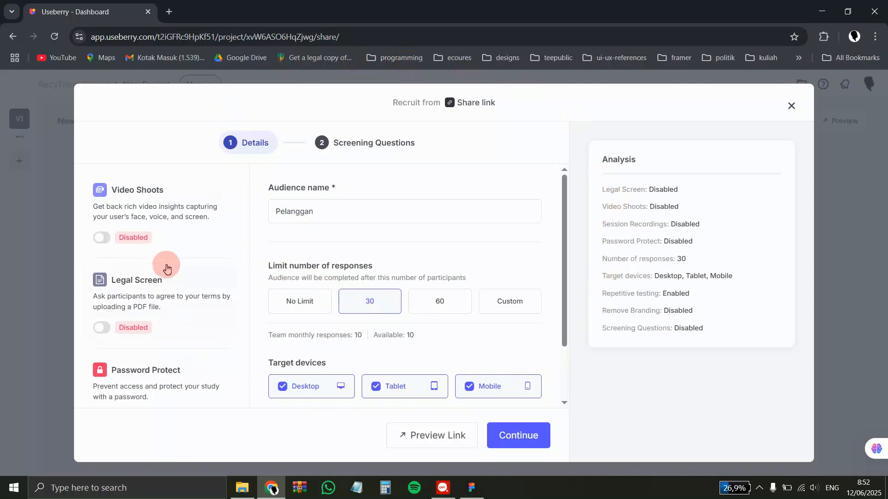
left_click(291, 301)
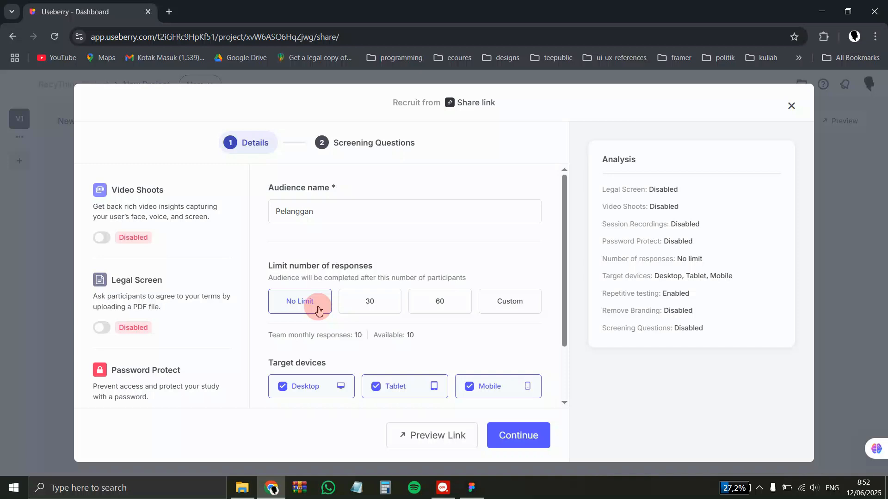
scroll(419, 279, "down", 1)
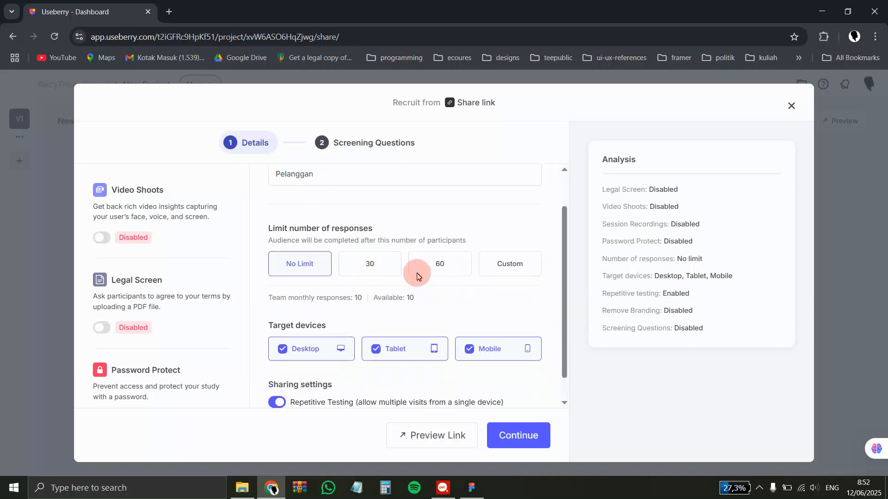
scroll(417, 276, "down", 2)
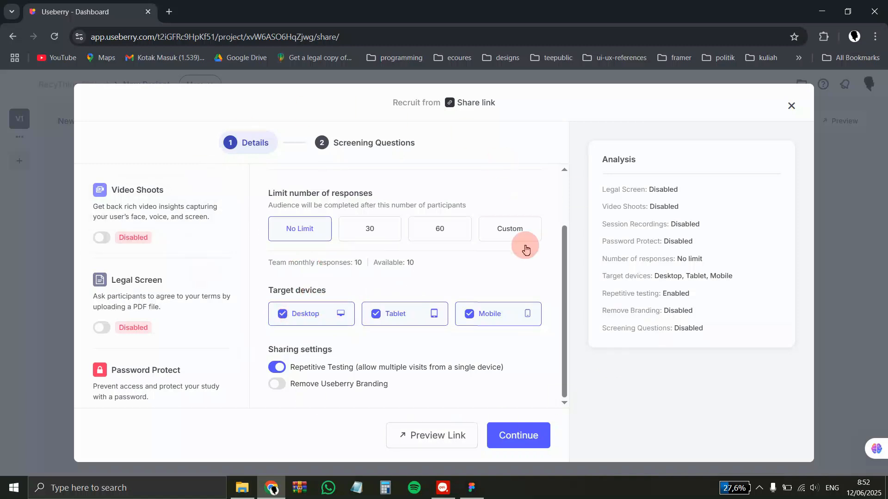
left_click(283, 314)
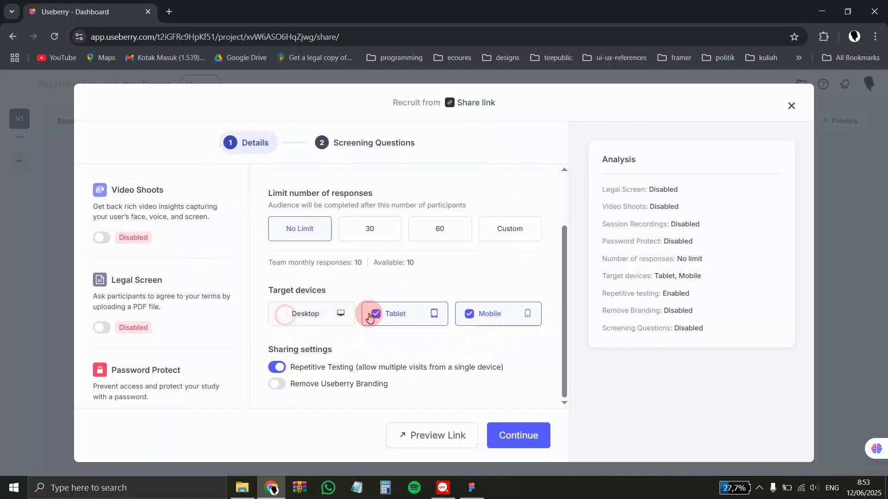
left_click(369, 317)
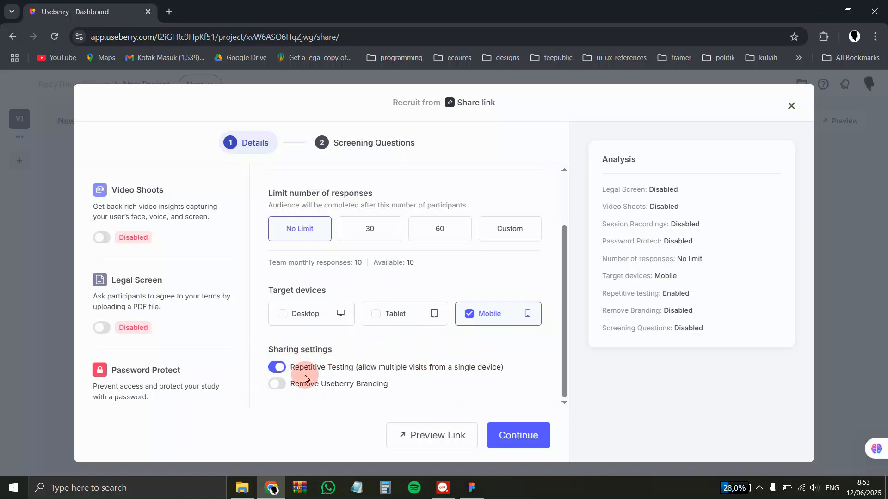
Launch the audience without screening questions, copy its share link and close the audience details.
left_click(512, 438)
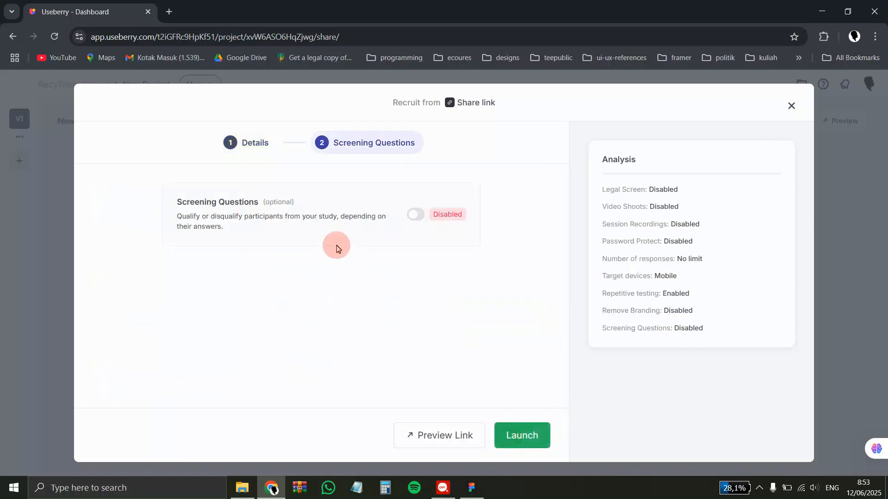
left_click(519, 443)
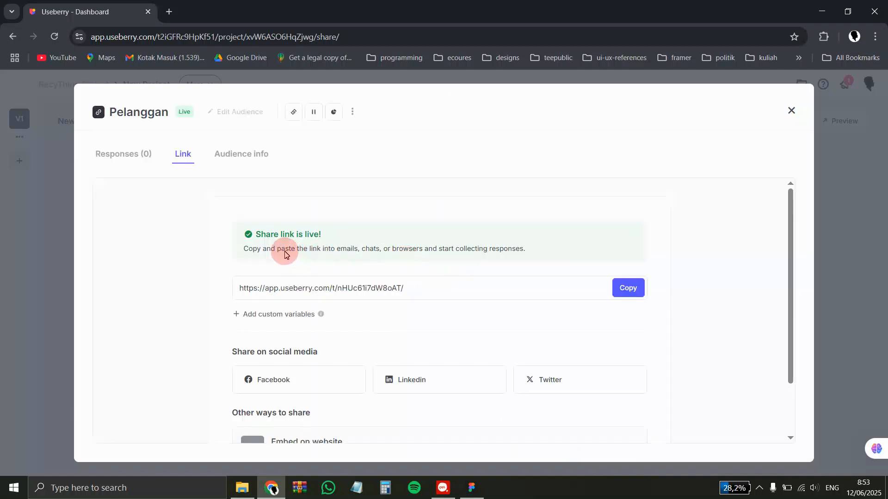
left_click_drag(255, 234, 344, 243)
left_click(344, 243)
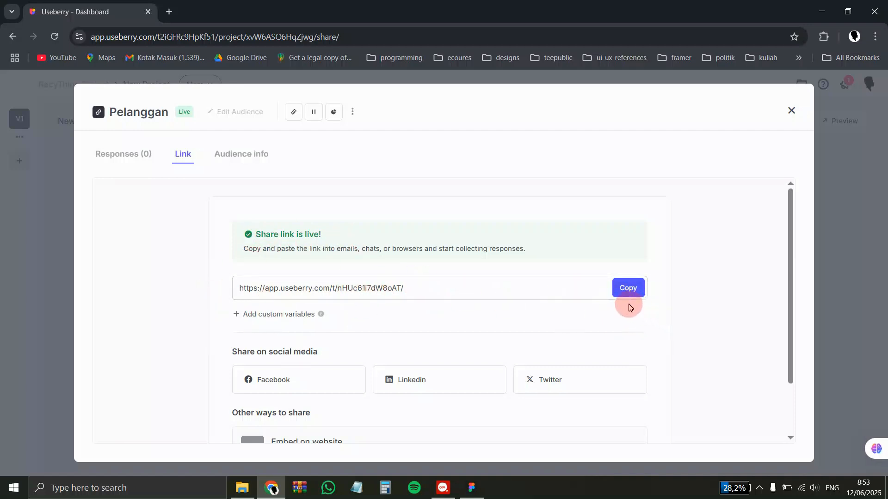
left_click(623, 289)
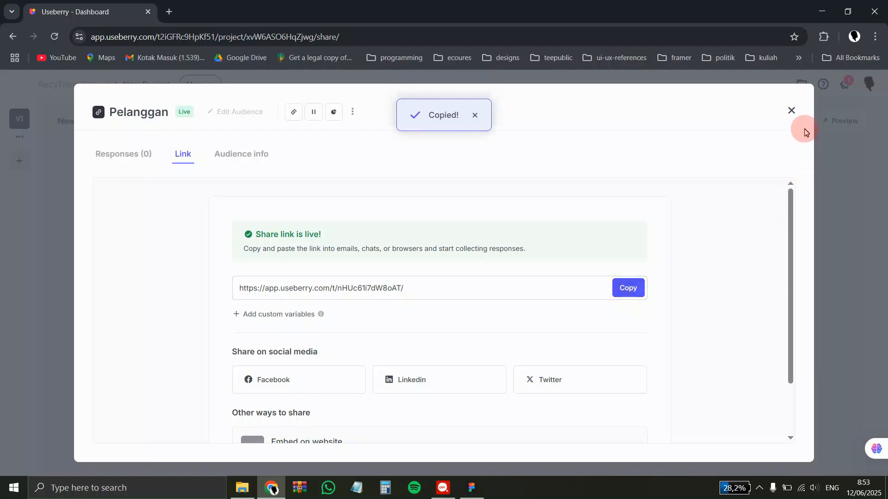
left_click(792, 111)
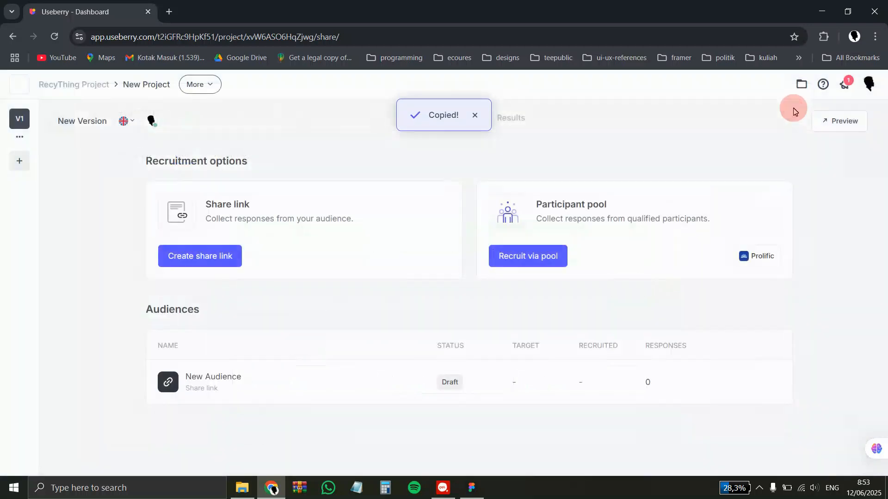
Test the copied study link in a guest browser window and close that window.
left_click(854, 37)
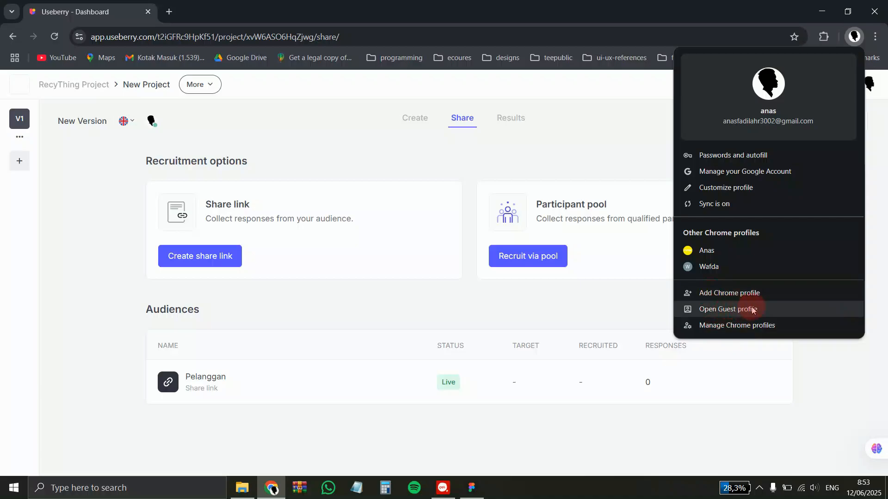
left_click(733, 309)
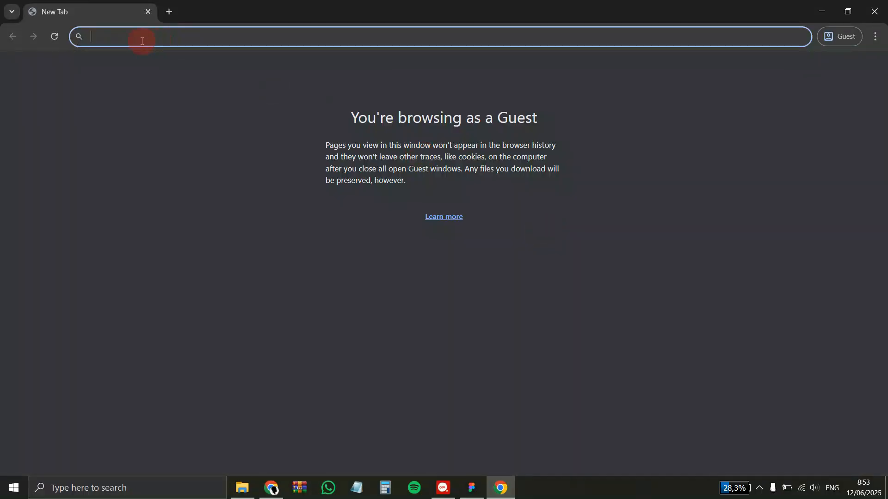
key("ctrl+v")
key("Return")
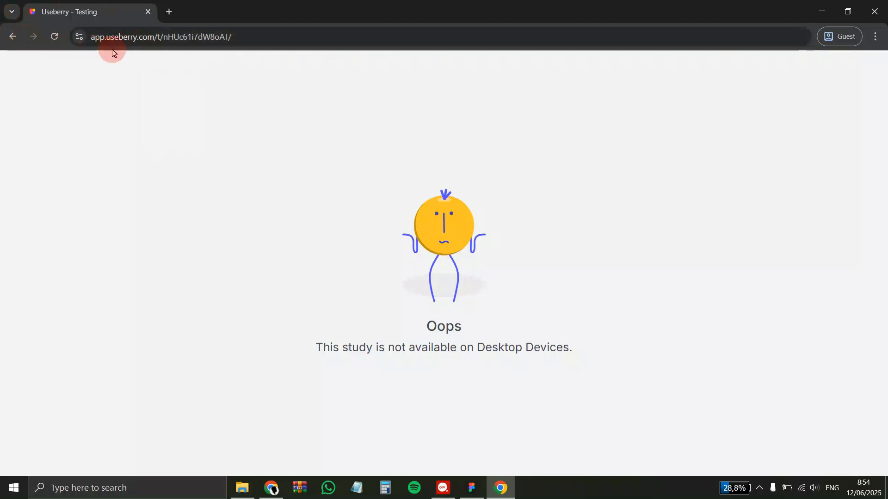
left_click(874, 11)
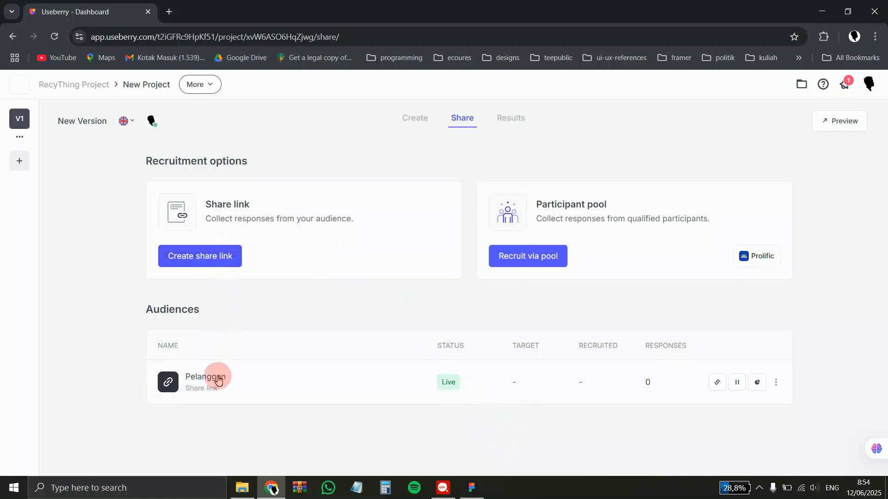
Pause the "Pelanggan" audience and add Desktop to its target devices alongside Mobile.
left_click(451, 383)
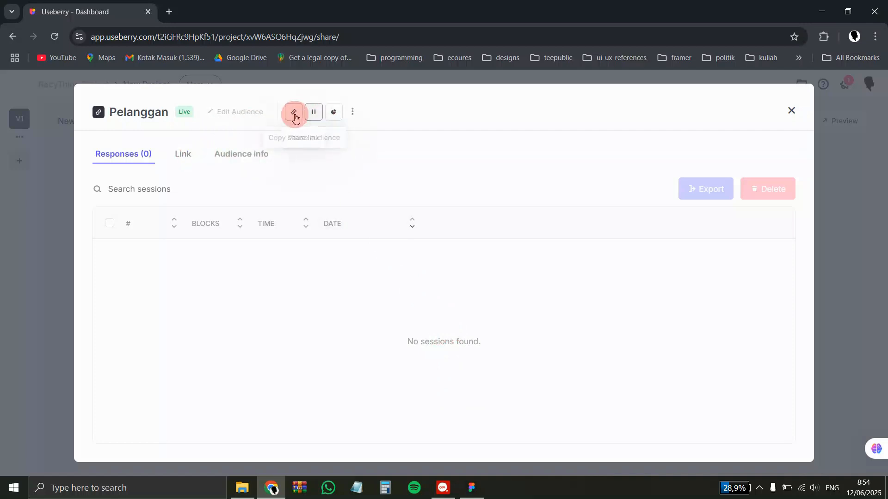
left_click(313, 112)
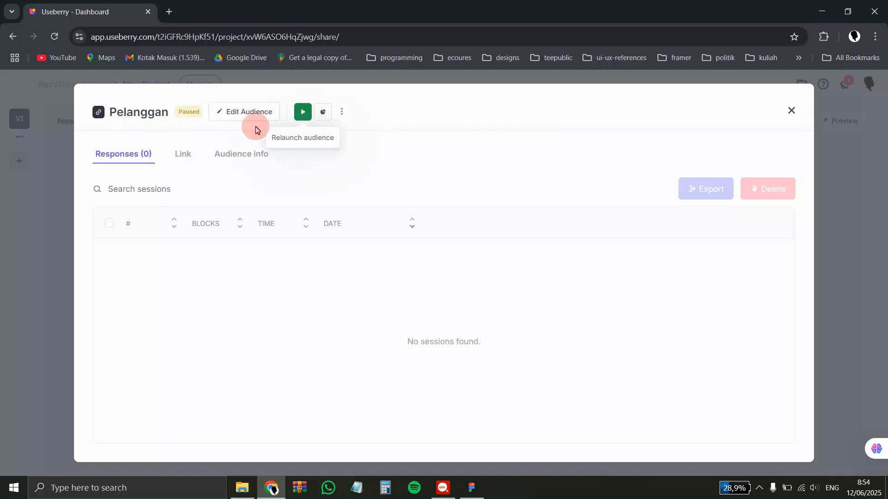
left_click(237, 116)
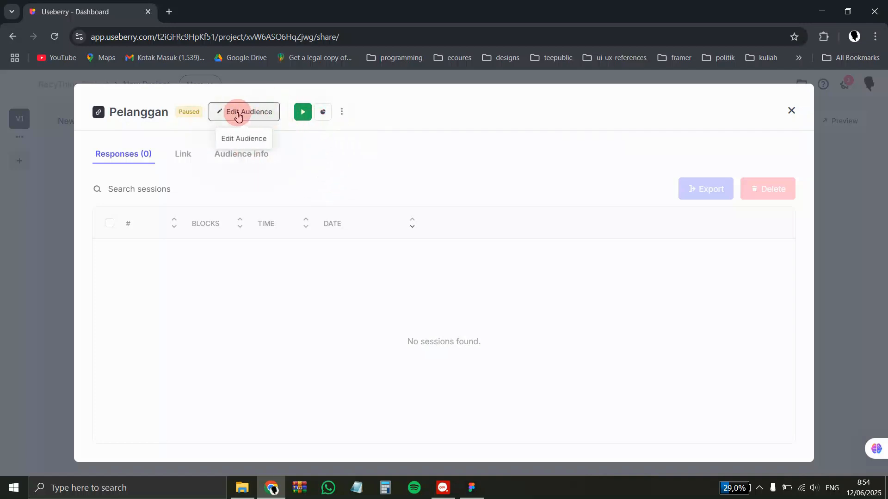
left_click(365, 293)
scroll(356, 298, "down", 1)
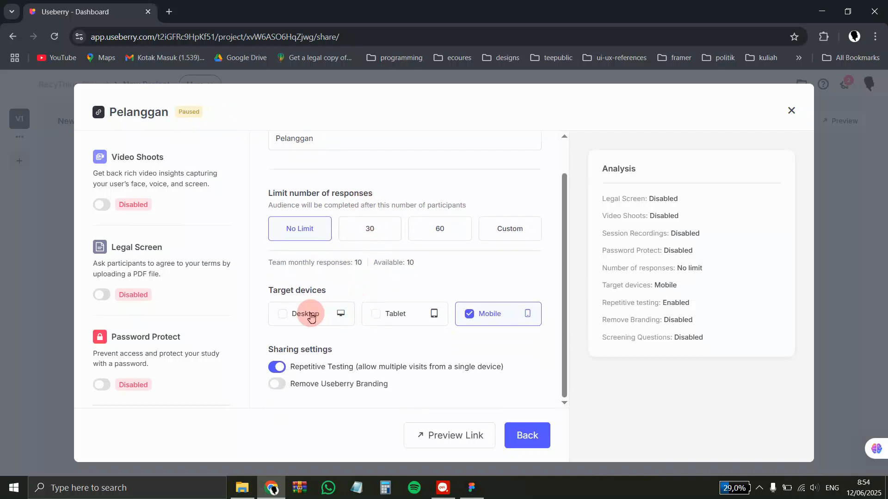
left_click(283, 315)
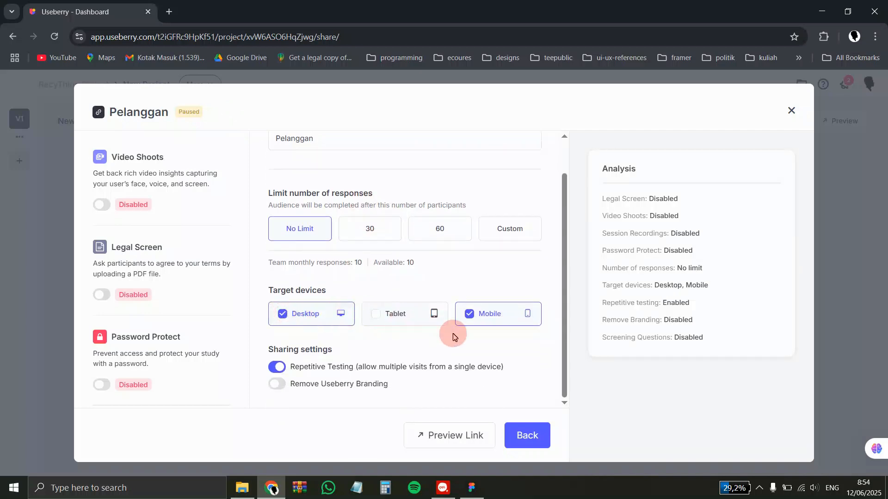
left_click(528, 437)
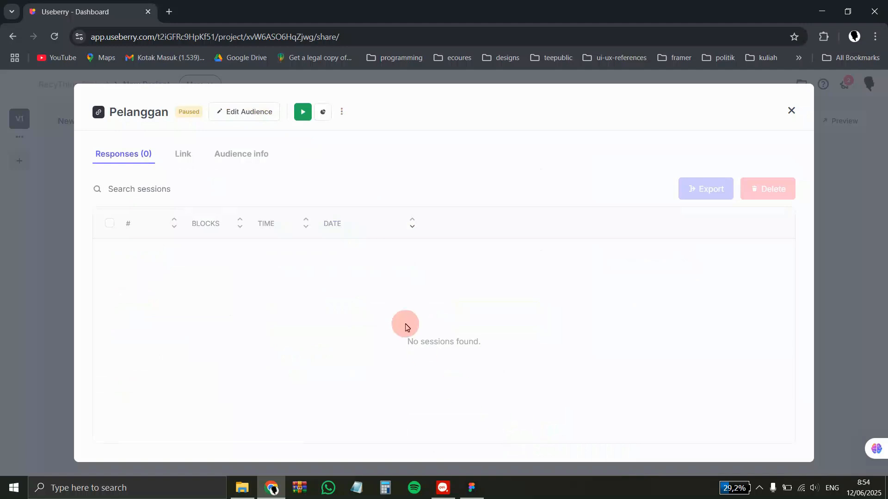
Relaunch the "Pelanggan" audience and open its copied study link in a guest browser window.
left_click(304, 112)
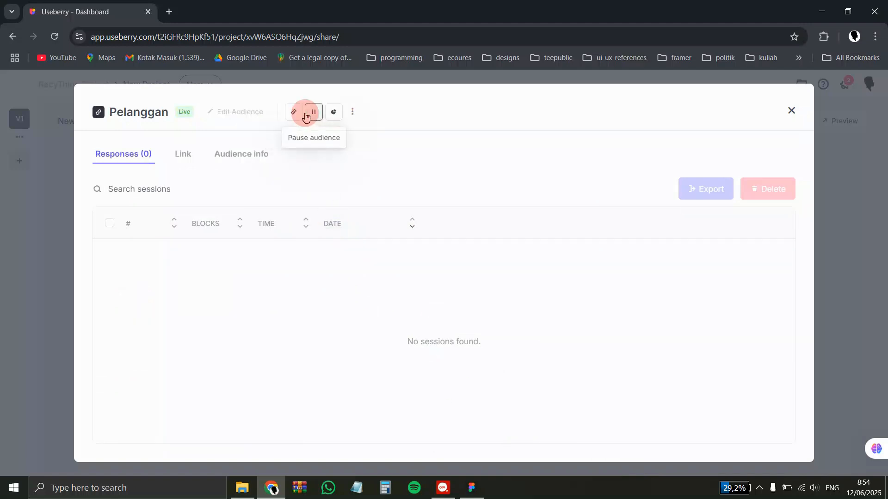
left_click(793, 111)
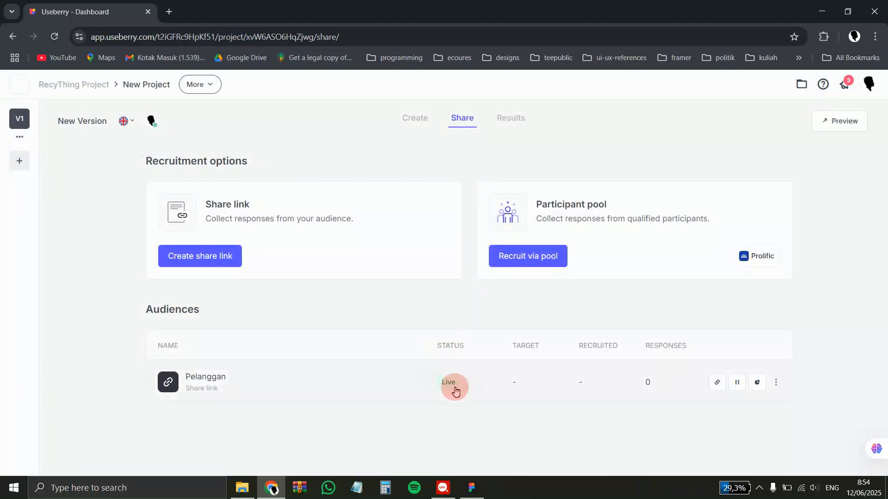
left_click(861, 41)
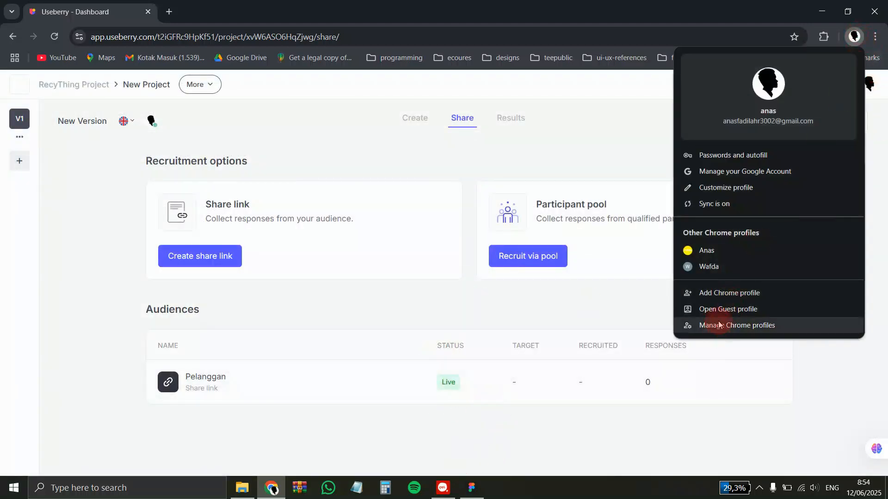
left_click(716, 307)
left_click(129, 41)
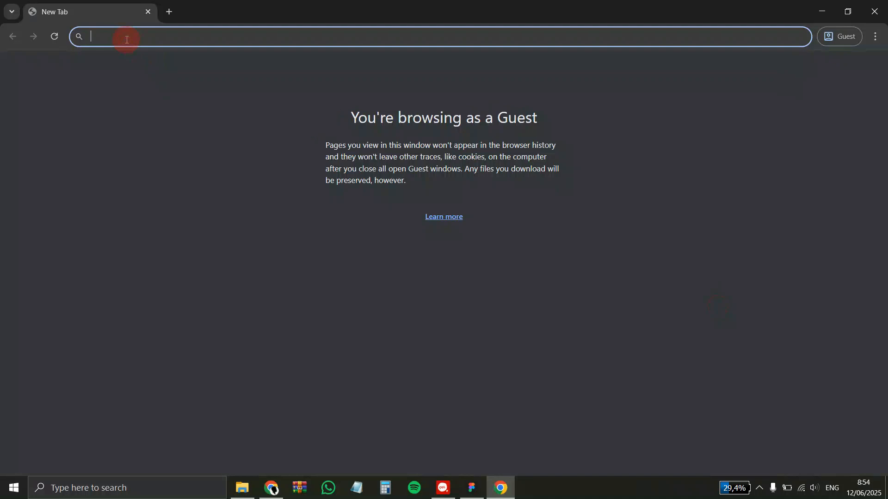
key("ctrl+v")
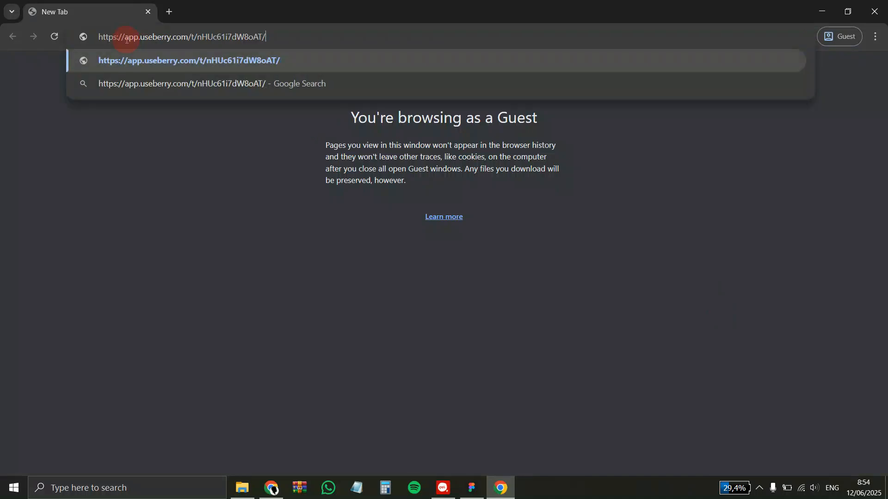
key("Return")
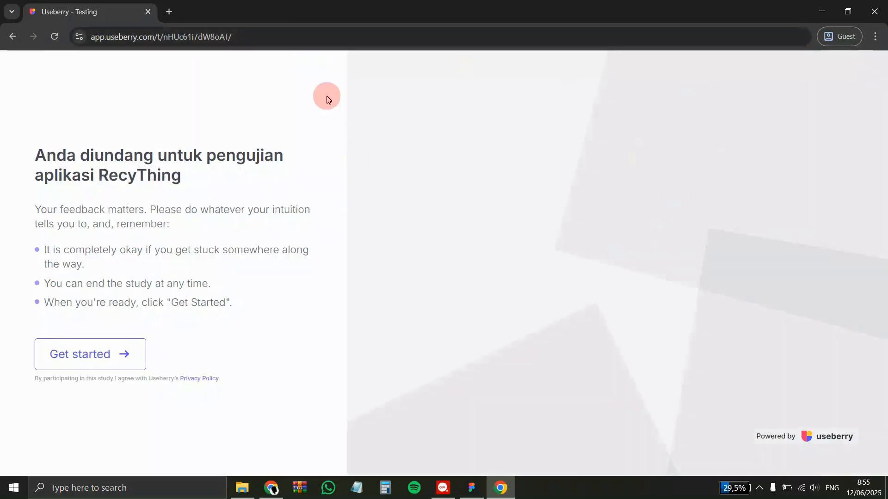
Start the study and answer "Siapa nama Anda?" with the participant's name.
left_click(63, 366)
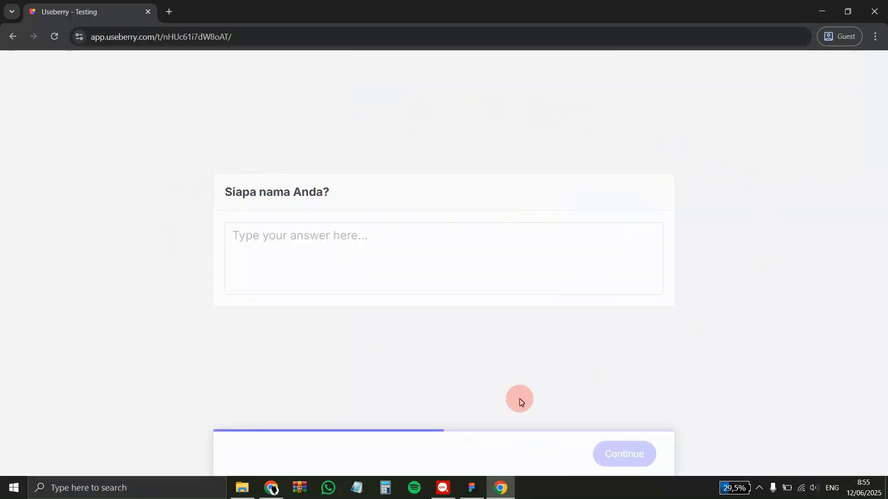
left_click(297, 235)
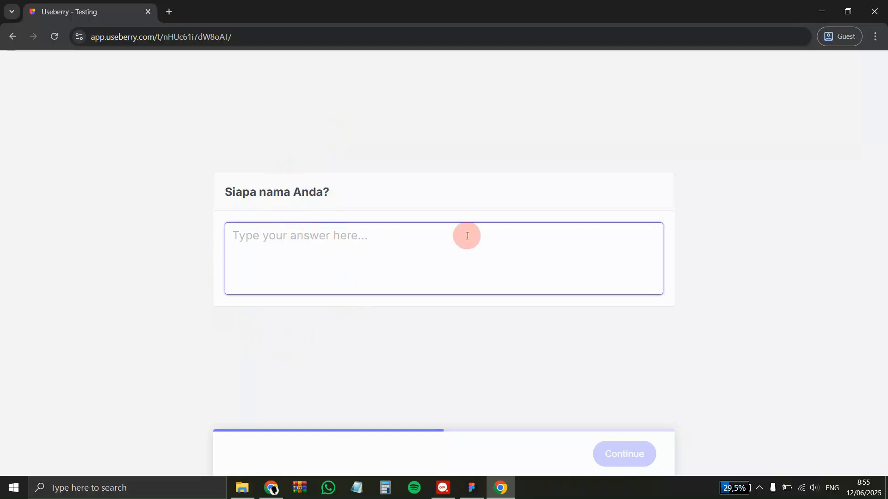
type("anas")
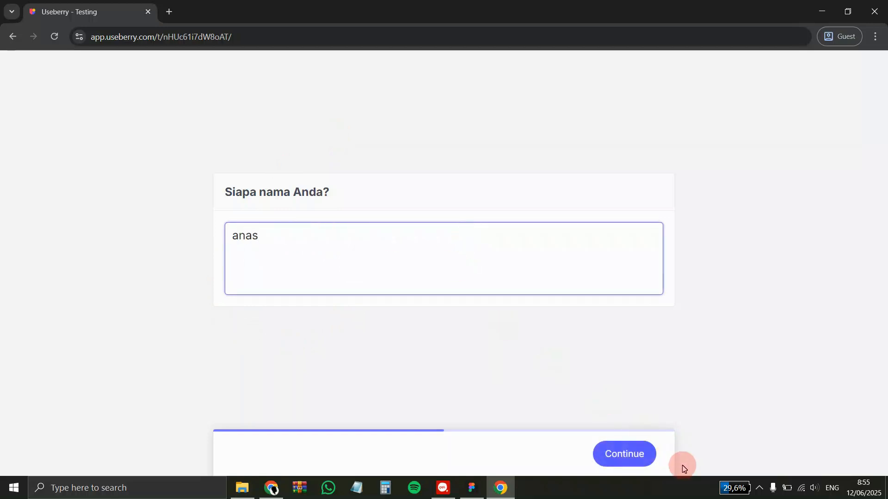
left_click(629, 458)
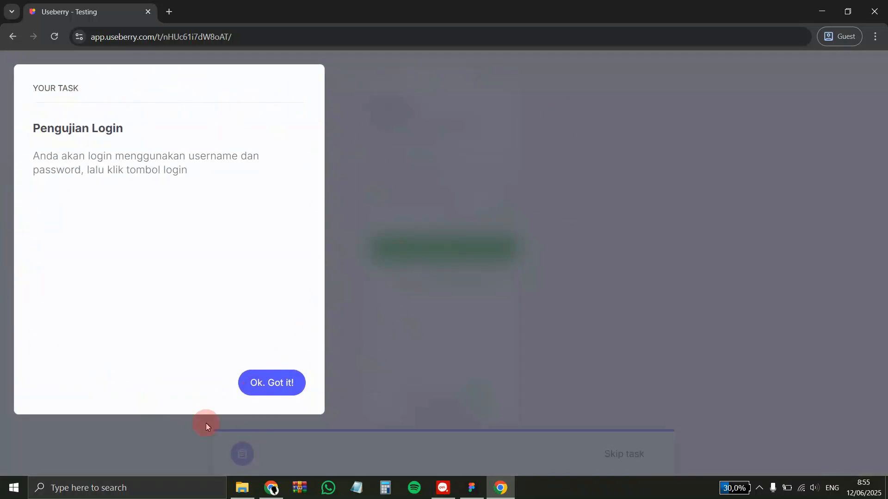
Acknowledge the "Pengujian Login" task, review its instructions once more and return to the prototype.
left_click(277, 393)
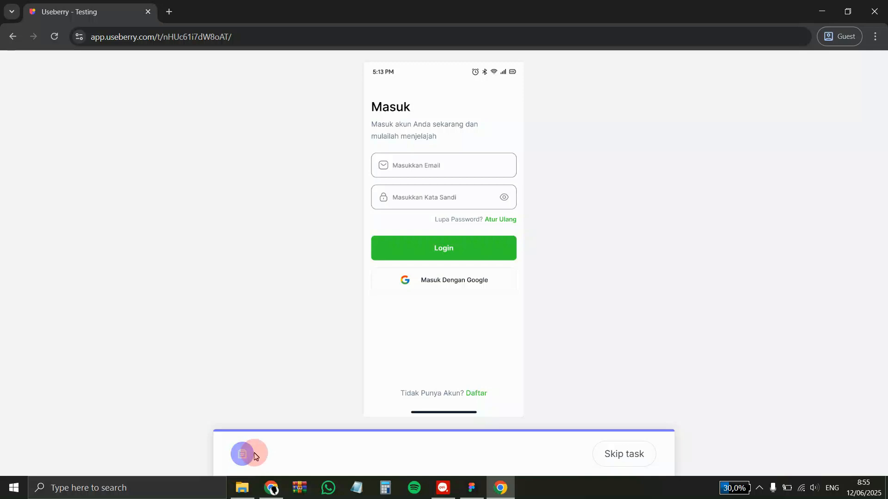
left_click(240, 458)
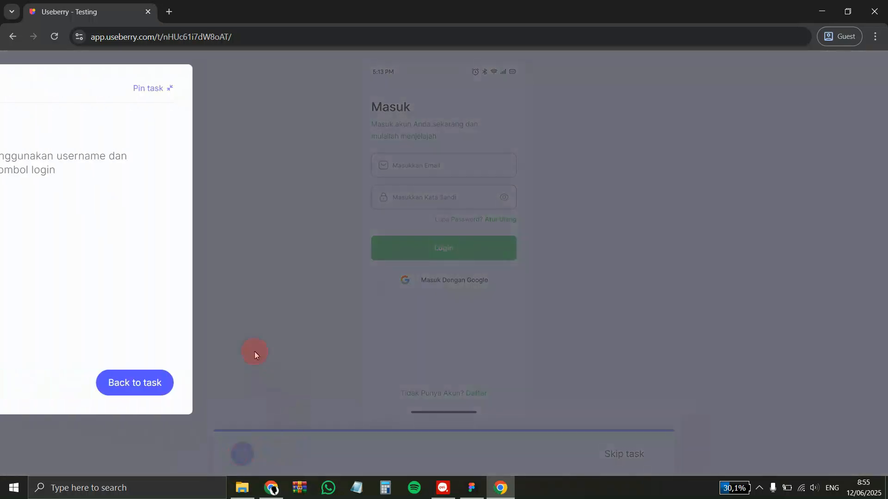
left_click(262, 393)
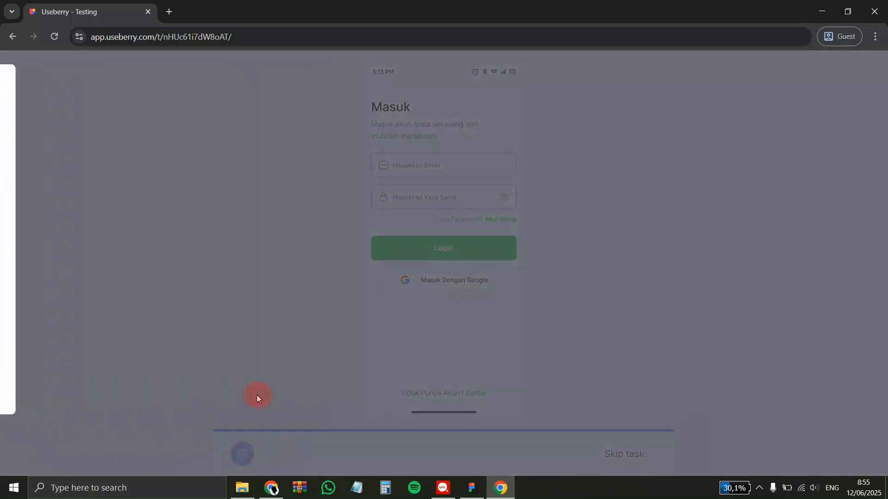
Complete the login task in the prototype by filling in the email and password, logging in and finishing the study.
left_click(390, 247)
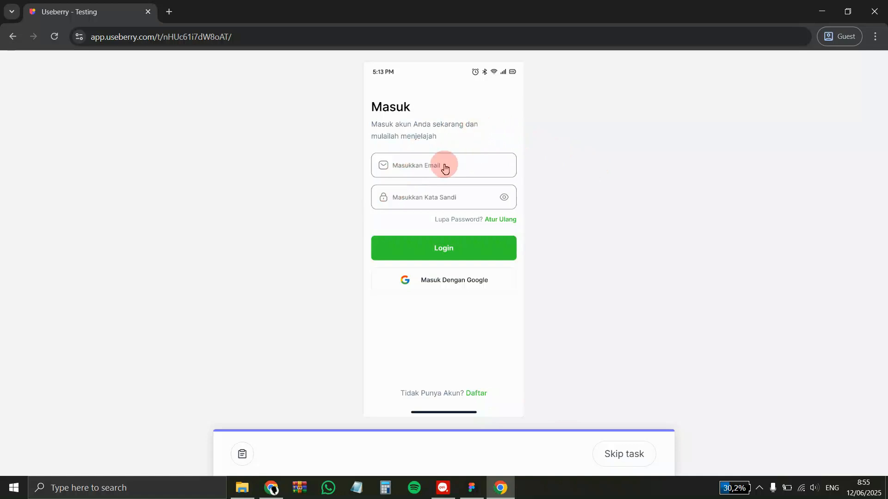
left_click(393, 165)
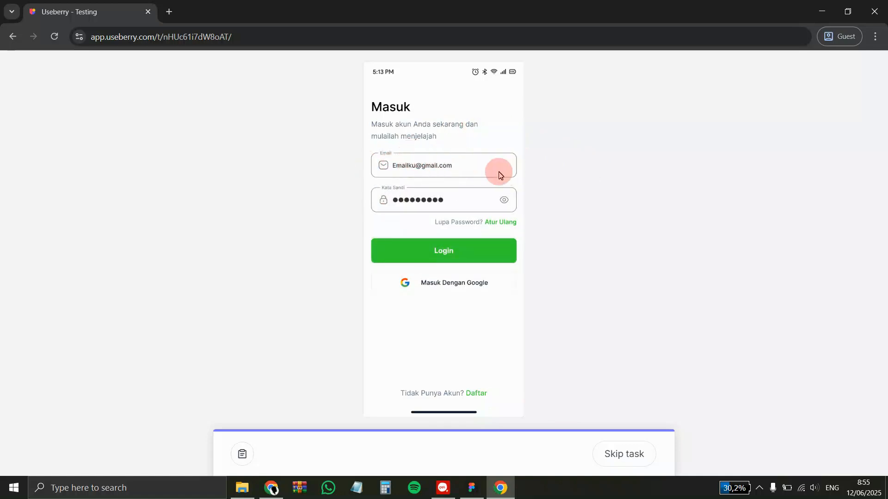
left_click(440, 252)
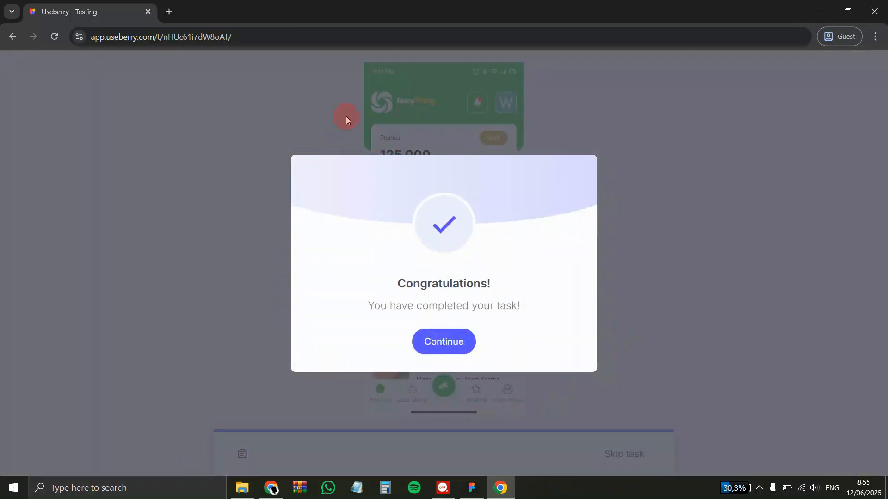
left_click(443, 341)
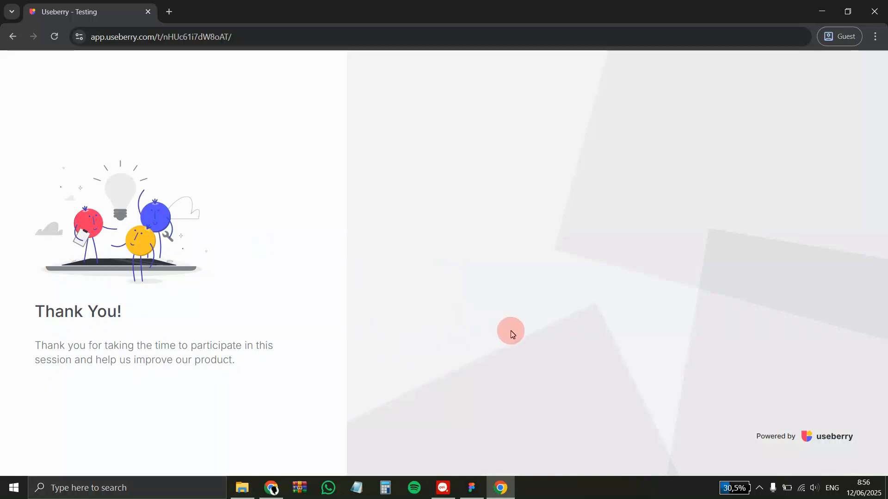
Return to the Useberry dashboard window and examine the study's results overview, including its blocks and completion rates.
mouse_move(474, 492)
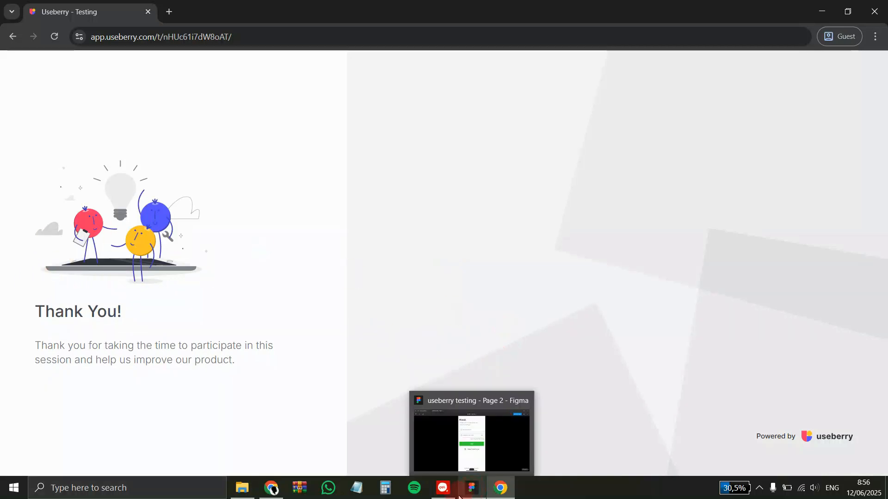
left_click(271, 488)
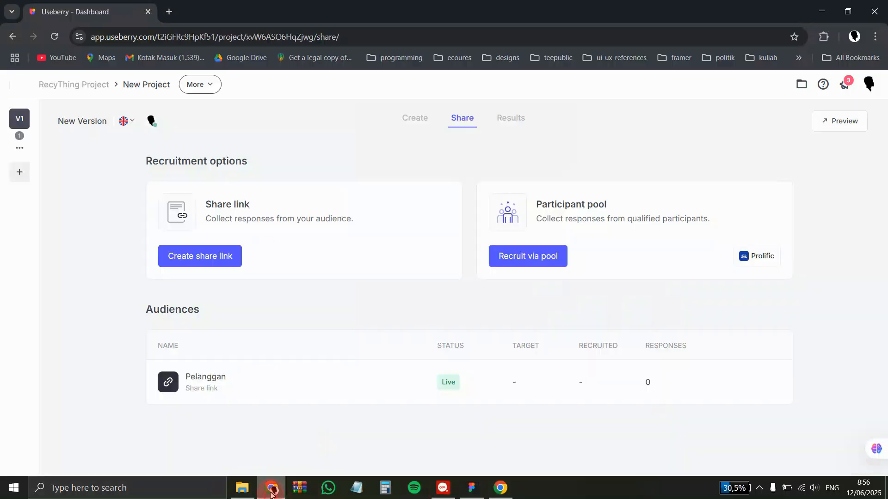
left_click(507, 122)
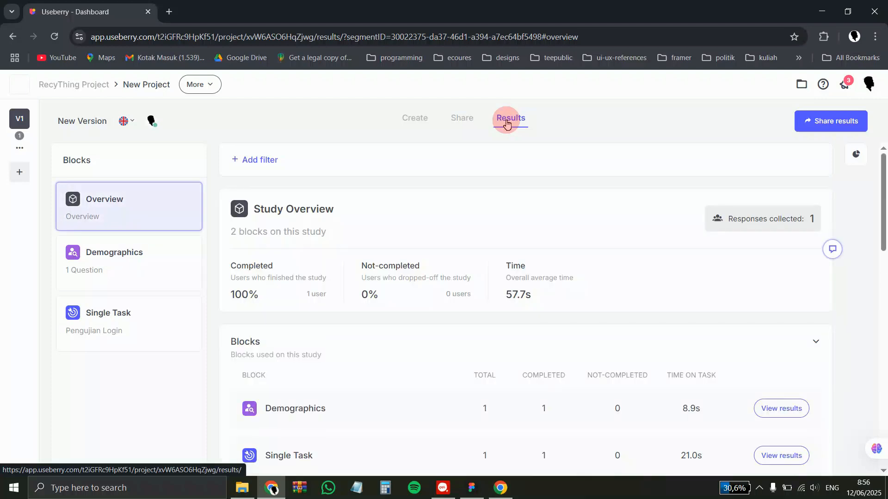
scroll(608, 244, "down", 3)
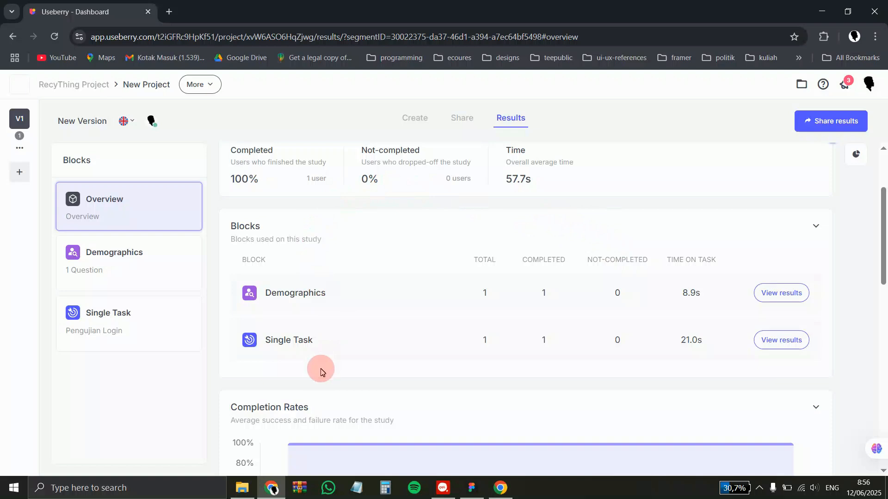
scroll(340, 244, "up", 3)
scroll(535, 206, "down", 3)
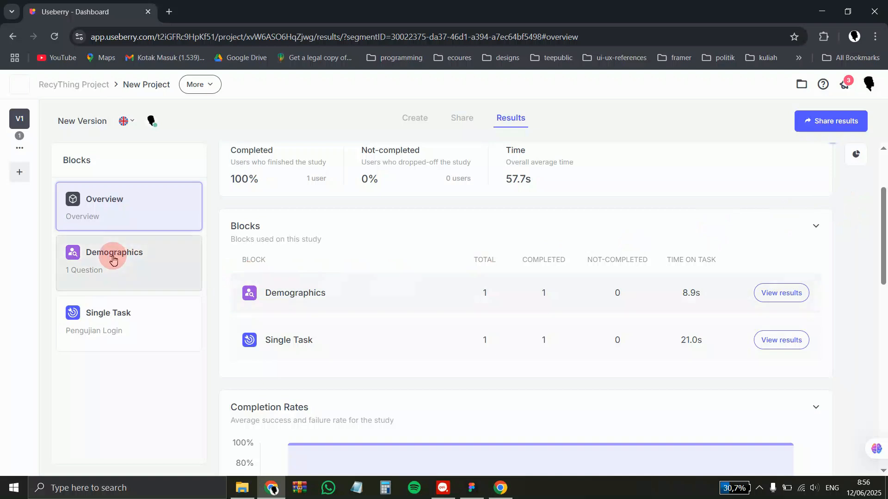
Review the Demographics block's results, including the answers to "Siapa nama Anda?" and the user sessions.
left_click(164, 253)
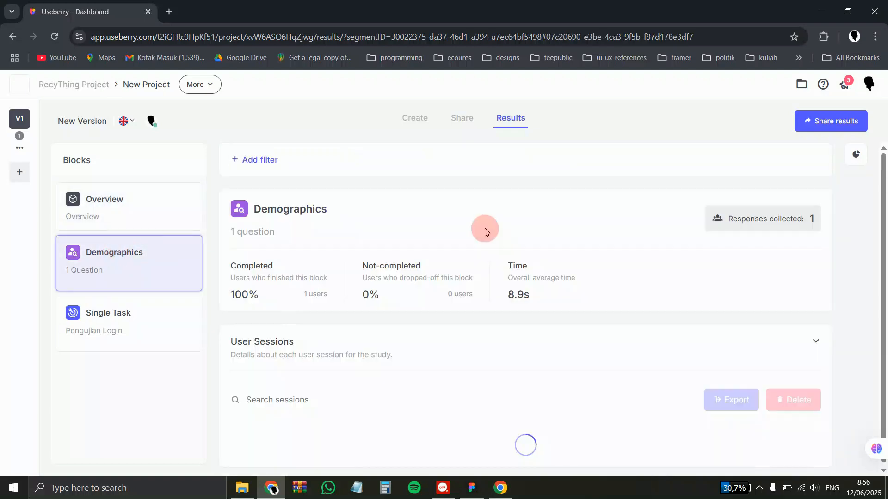
scroll(481, 236, "down", 4)
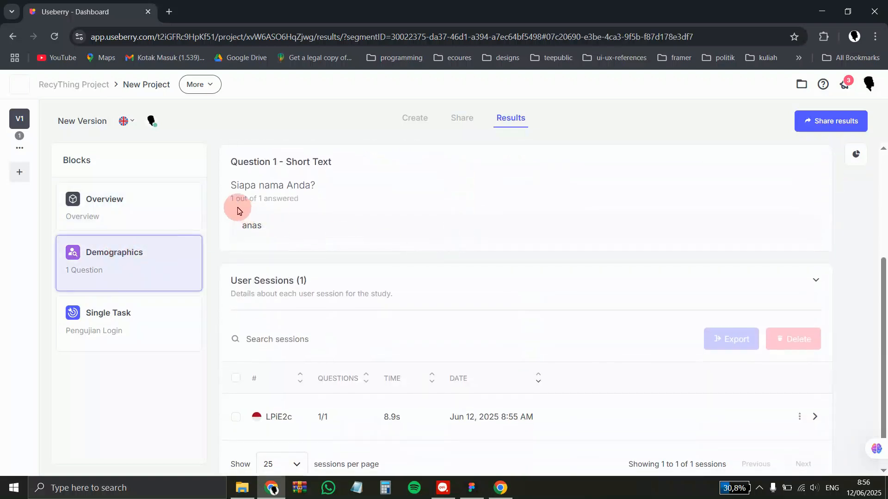
scroll(393, 215, "down", 1)
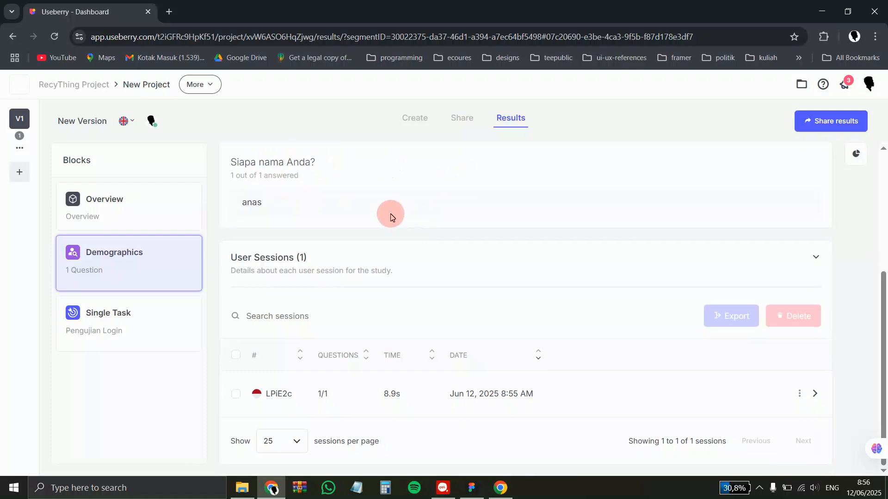
Open the Single Task block's results for "Pengujian Login" and look through its summary and charts.
left_click(128, 318)
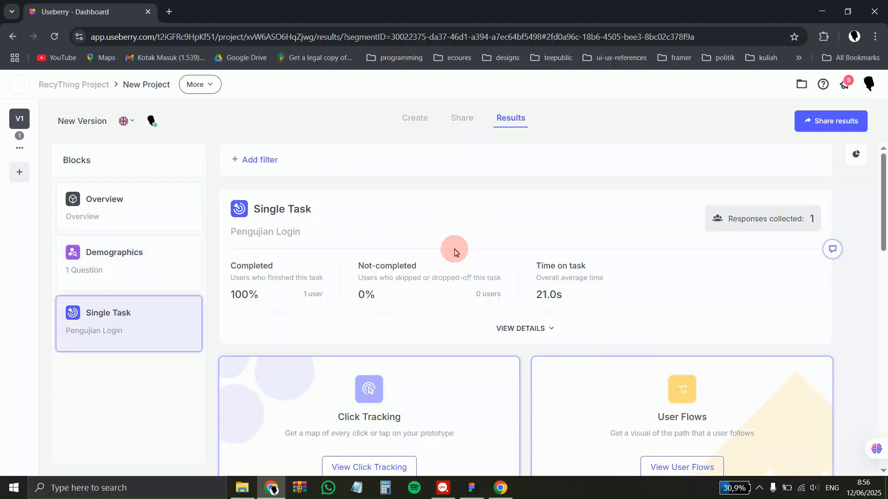
scroll(454, 252, "down", 10)
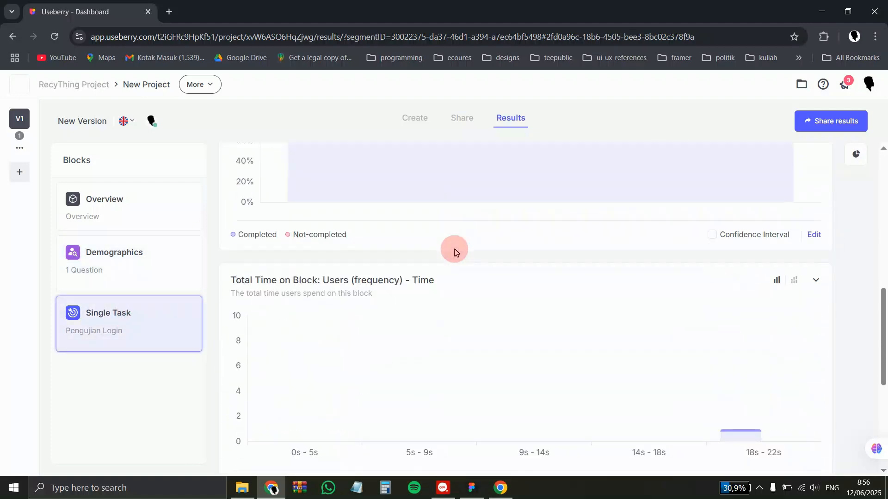
scroll(454, 252, "up", 9)
scroll(455, 252, "up", 1)
scroll(280, 259, "down", 1)
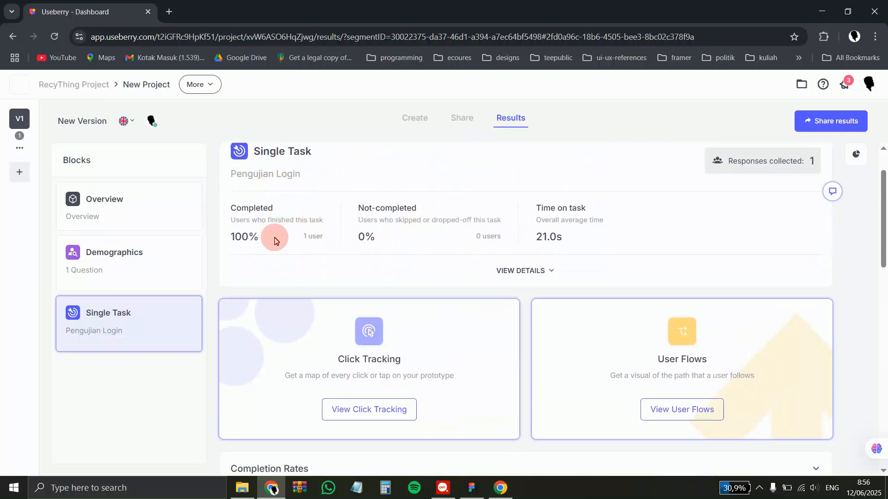
Examine the task's Completed and Time on task figures, the total time chart and the user sessions.
left_click_drag(227, 211, 308, 212)
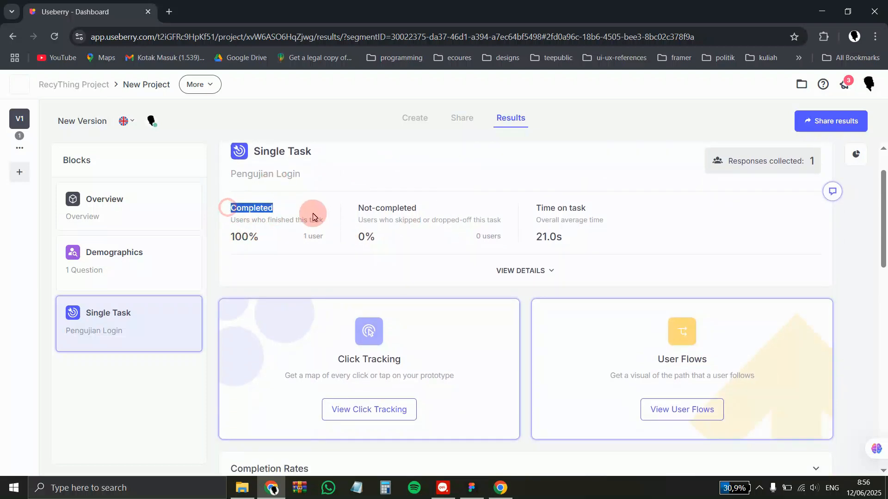
double_click(233, 237)
left_click(561, 208)
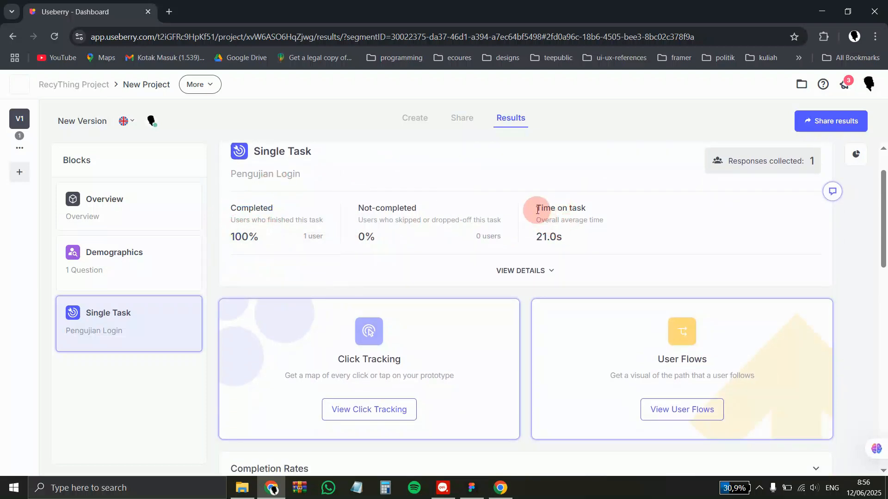
left_click_drag(533, 208, 620, 209)
left_click(536, 236)
left_click_drag(535, 237, 594, 232)
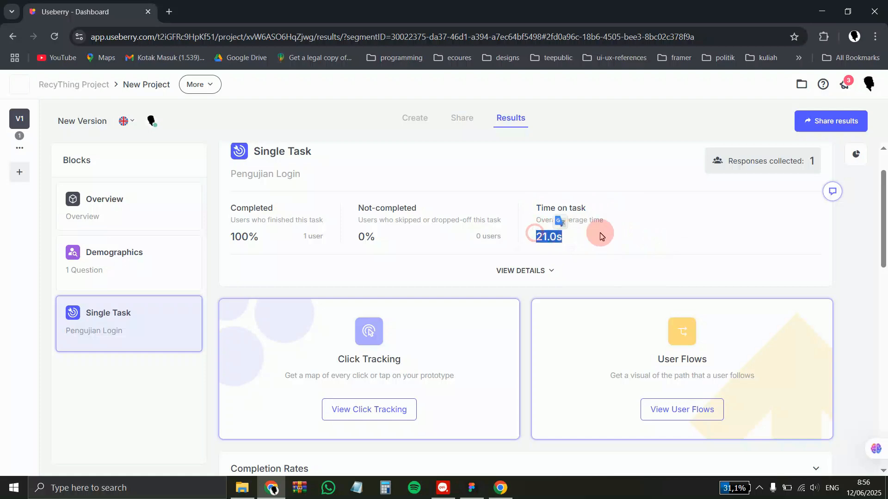
scroll(517, 241, "down", 5)
scroll(517, 247, "down", 6)
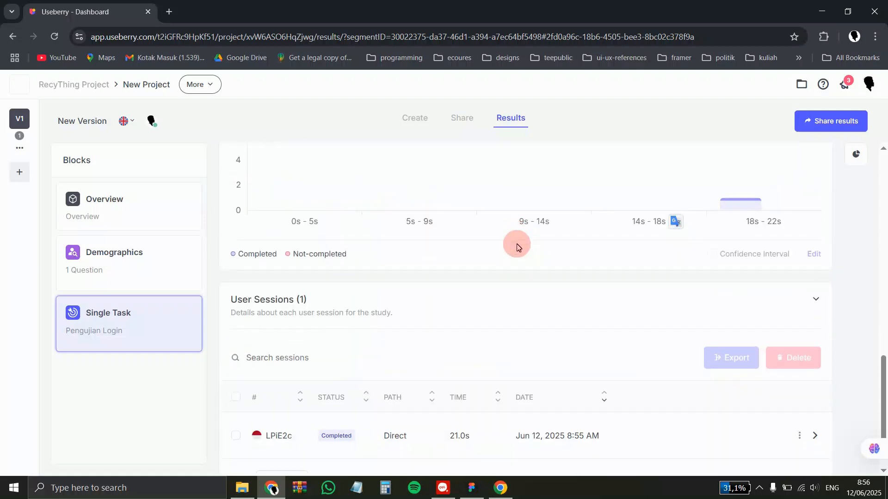
scroll(517, 246, "up", 8)
scroll(517, 247, "up", 5)
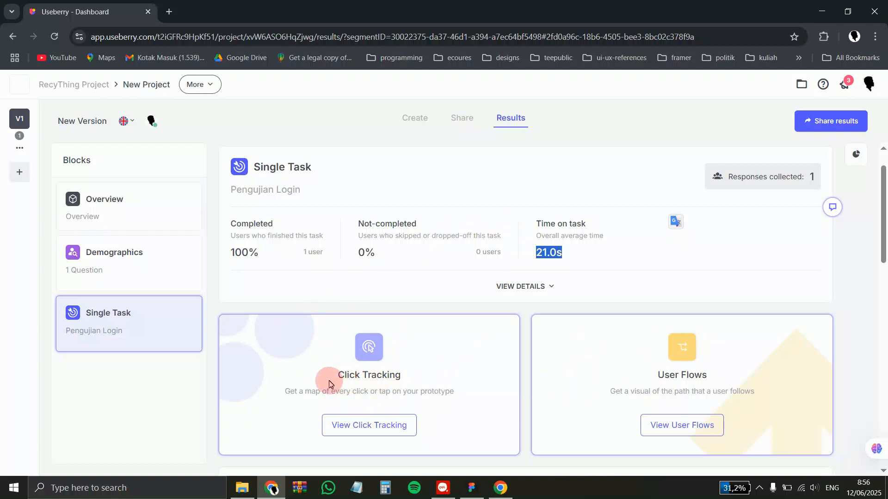
Review the Single Task's click tracking on the Login Screen in both Heatmaps and Clicks views, and return to the results.
left_click(371, 435)
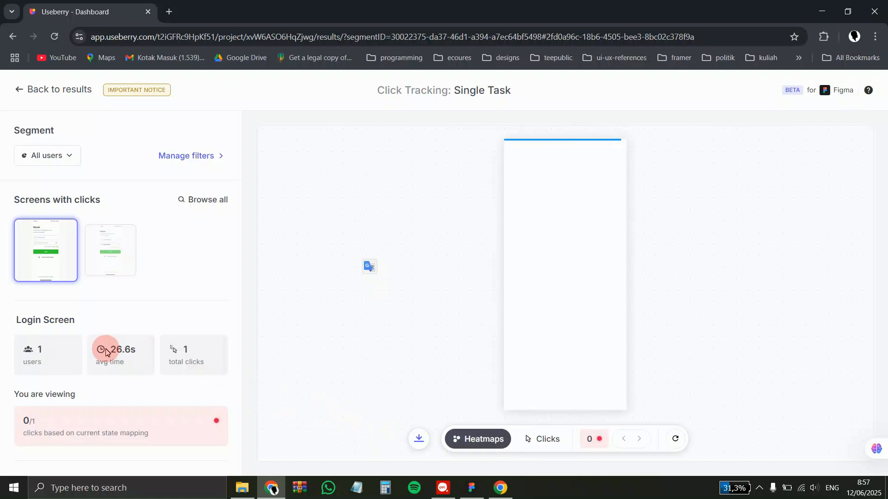
scroll(106, 353, "down", 1)
scroll(106, 353, "up", 1)
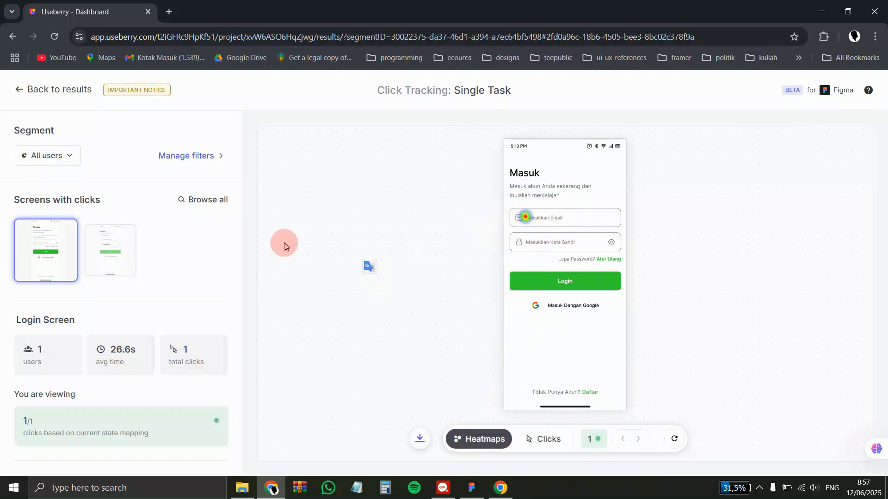
left_click(545, 442)
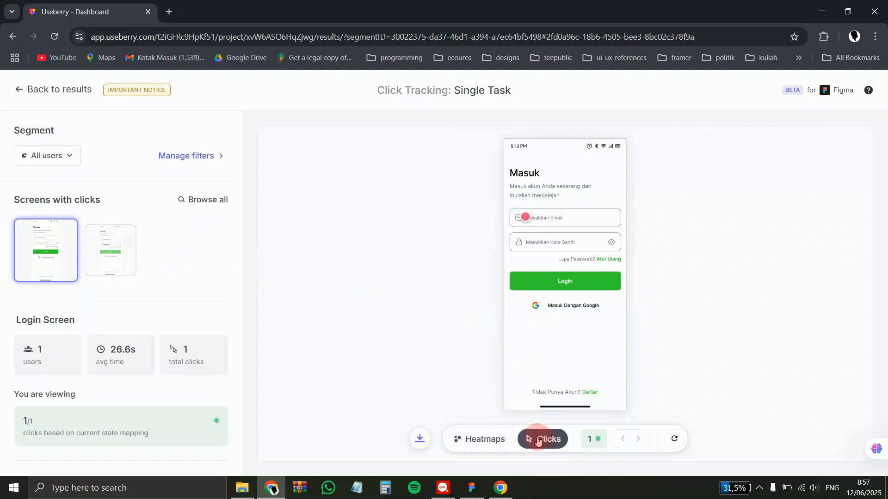
left_click(503, 439)
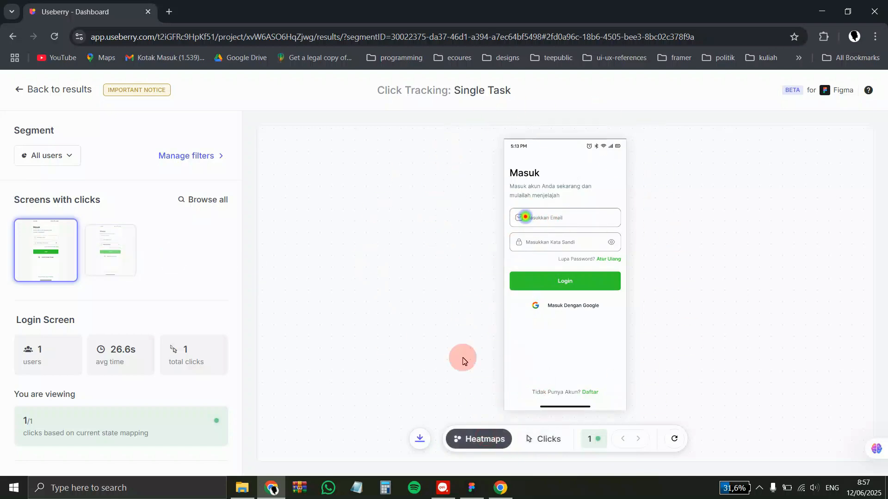
left_click(15, 92)
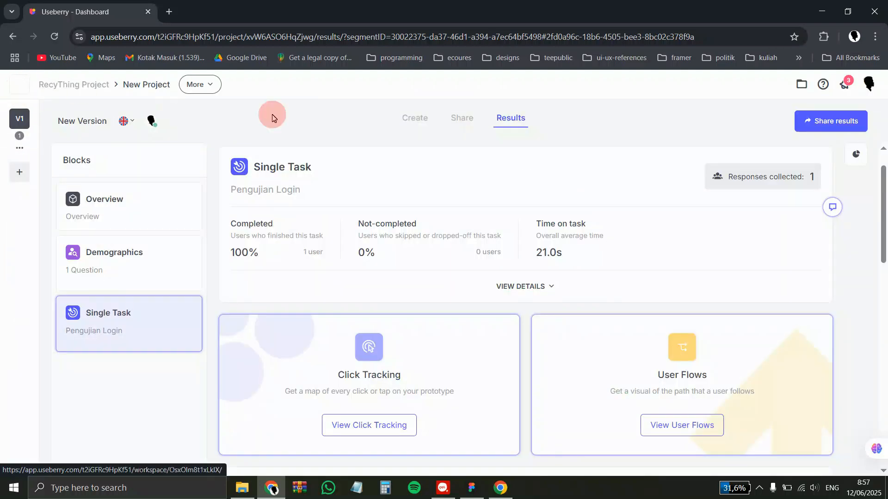
Check the study's sharing page, and inspect the Single Task block's prototype, task, instructions, starting screen and completion settings in the study editor.
left_click(460, 123)
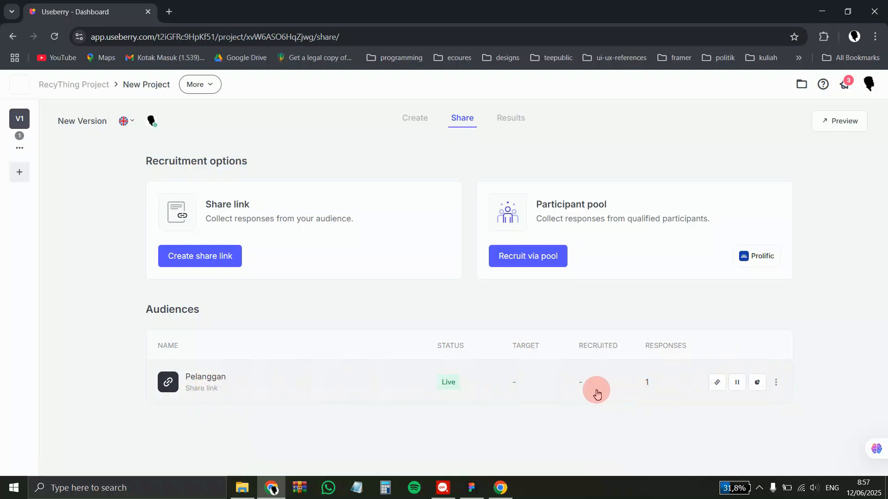
left_click(416, 118)
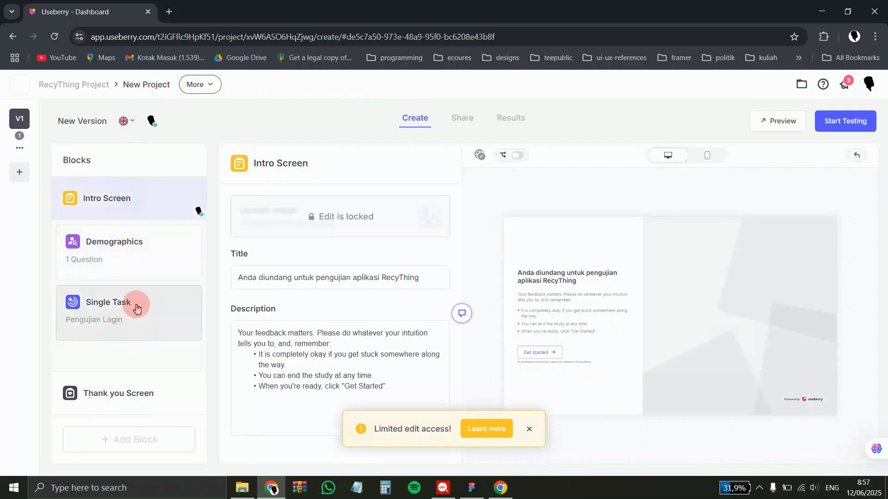
left_click(136, 308)
scroll(332, 396, "down", 3)
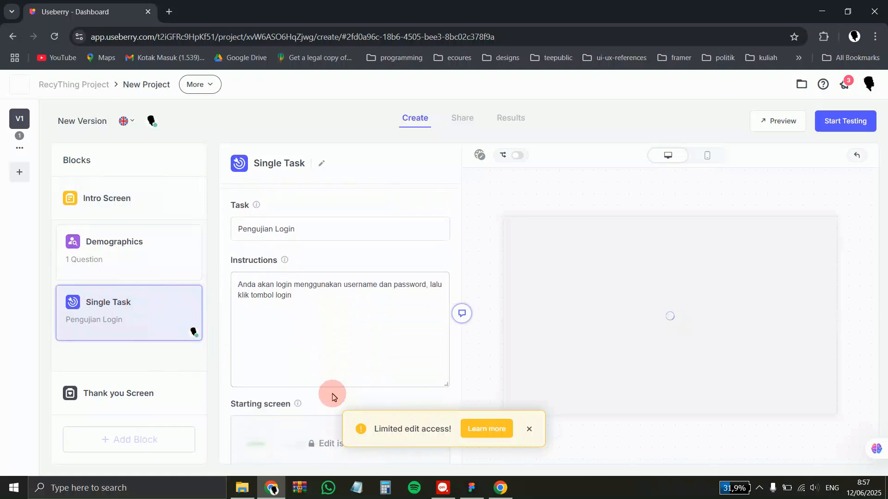
scroll(332, 396, "up", 3)
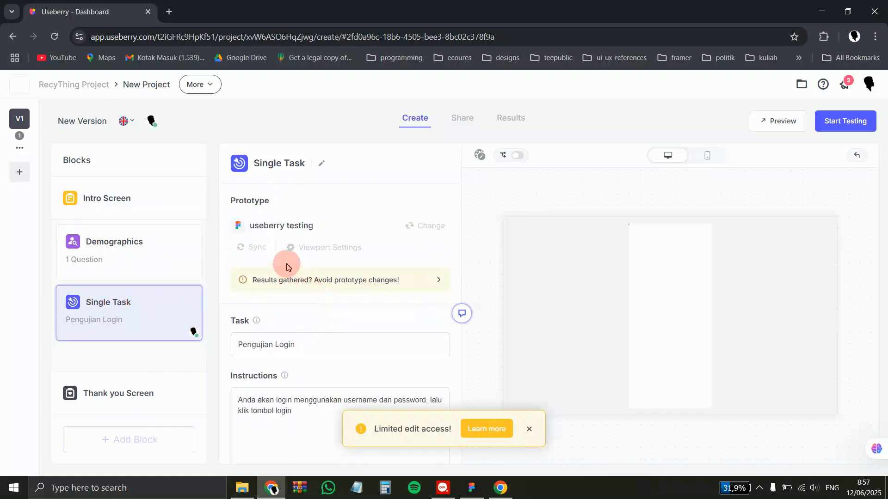
scroll(381, 285, "down", 1)
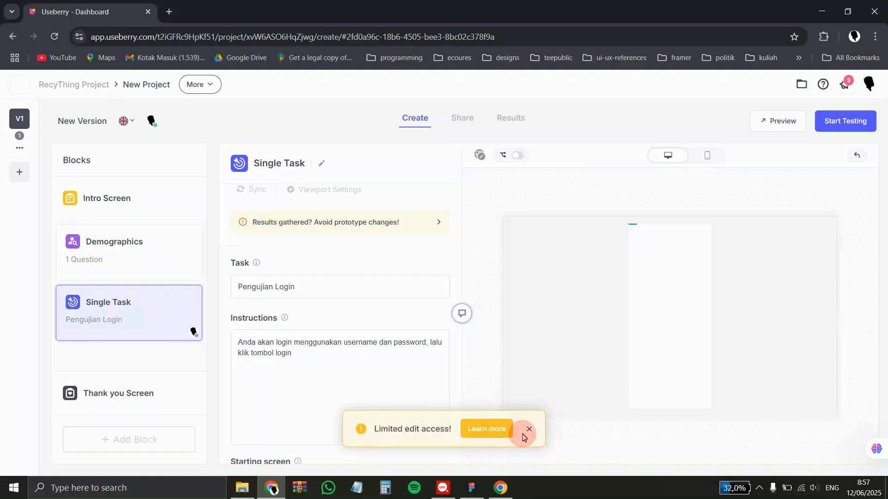
scroll(431, 194, "up", 1)
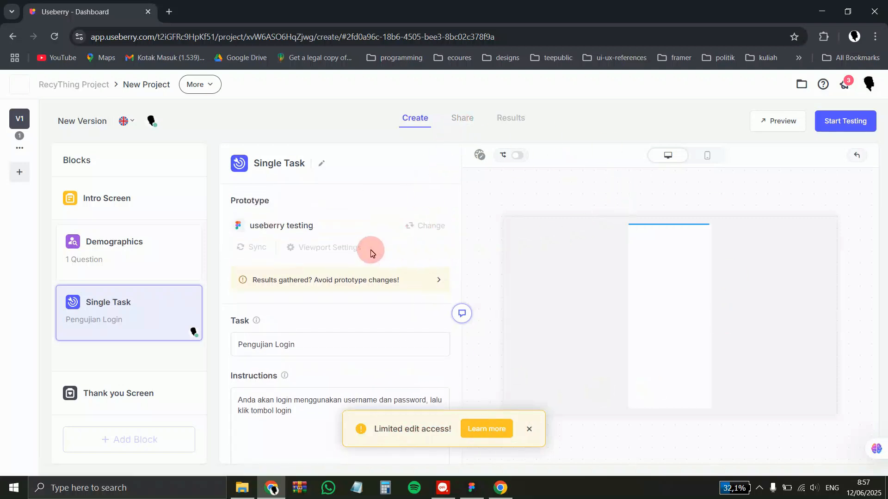
scroll(324, 252, "down", 1)
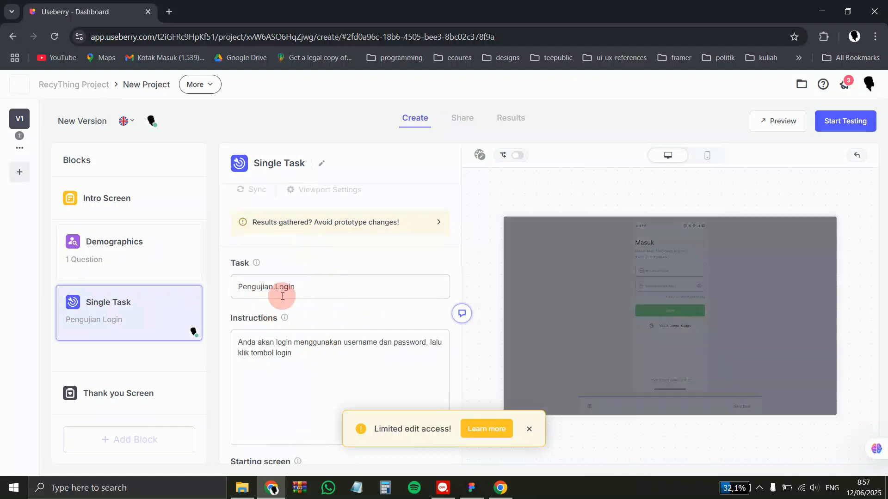
scroll(324, 268, "down", 1)
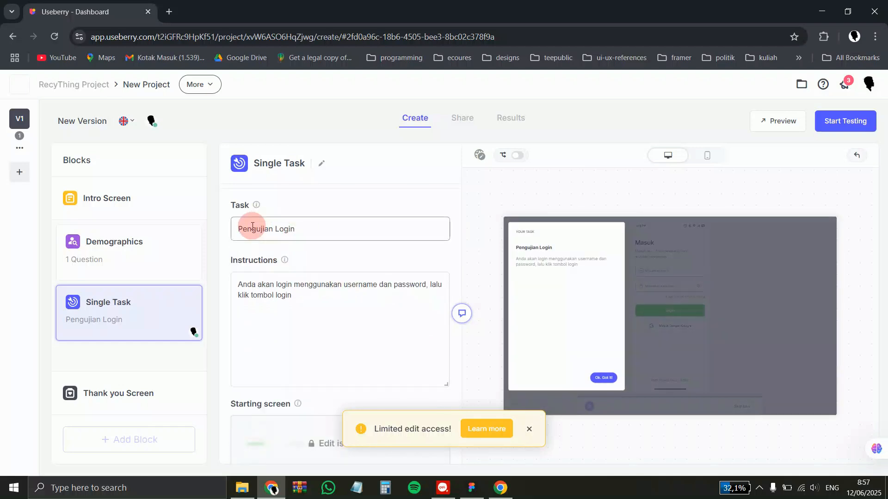
scroll(319, 295, "down", 4)
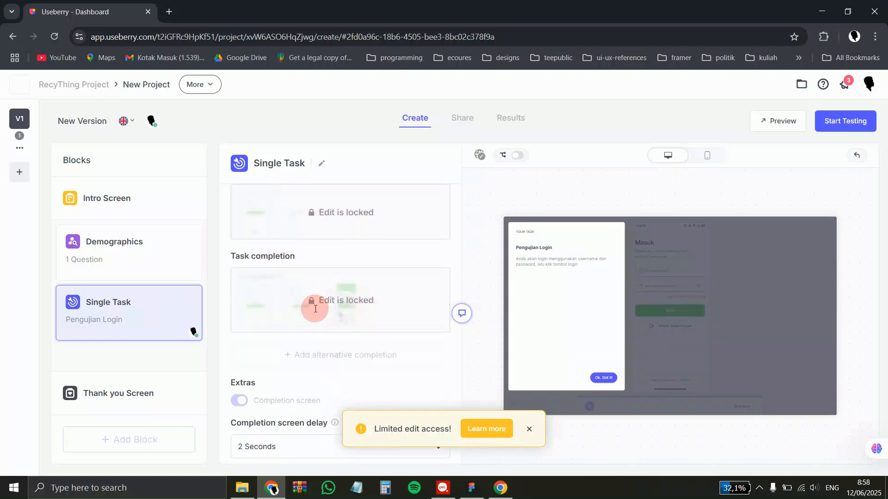
scroll(314, 310, "up", 1)
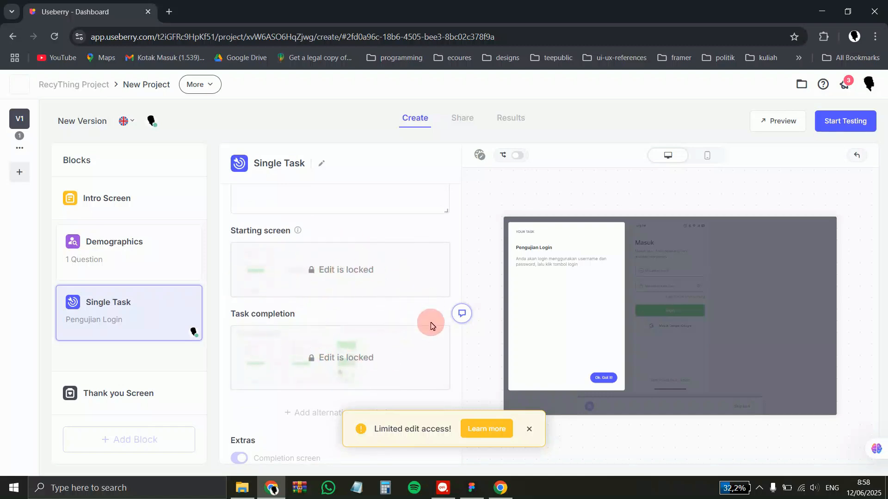
scroll(428, 330, "up", 3)
scroll(428, 329, "up", 2)
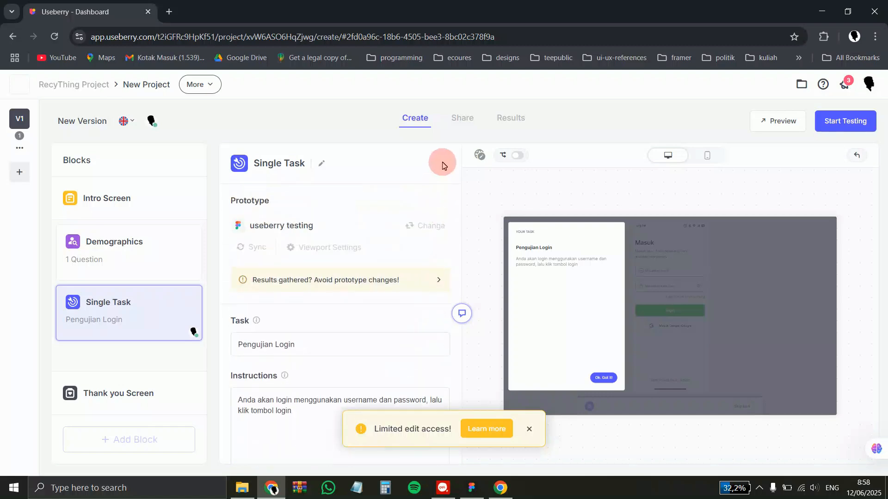
Open the "Pelanggan" audience from the study's sharing page and pause it.
left_click(461, 118)
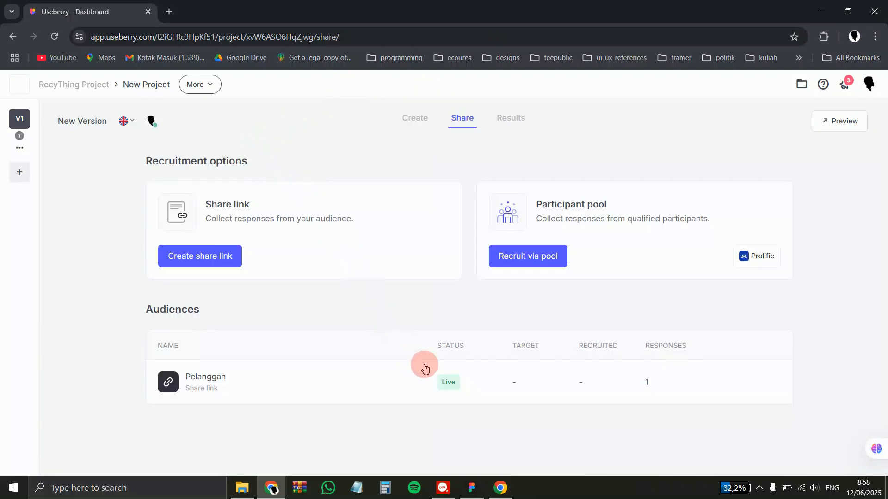
mouse_move(520, 392)
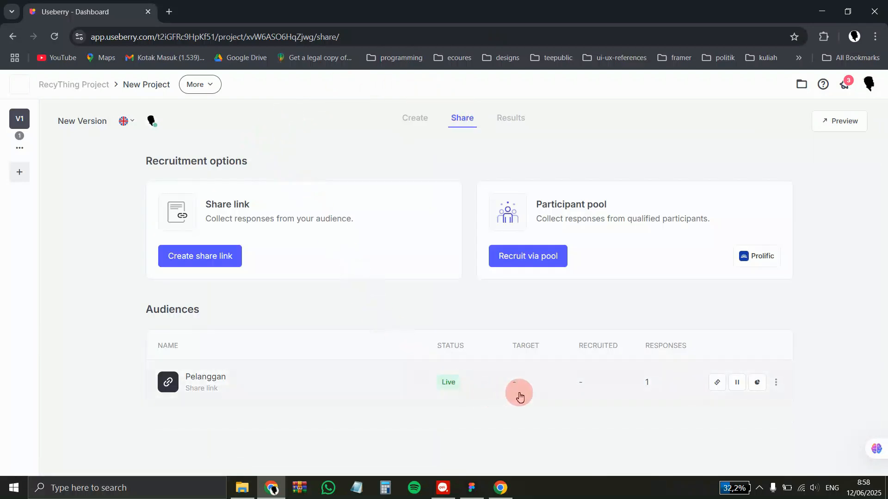
left_click(545, 393)
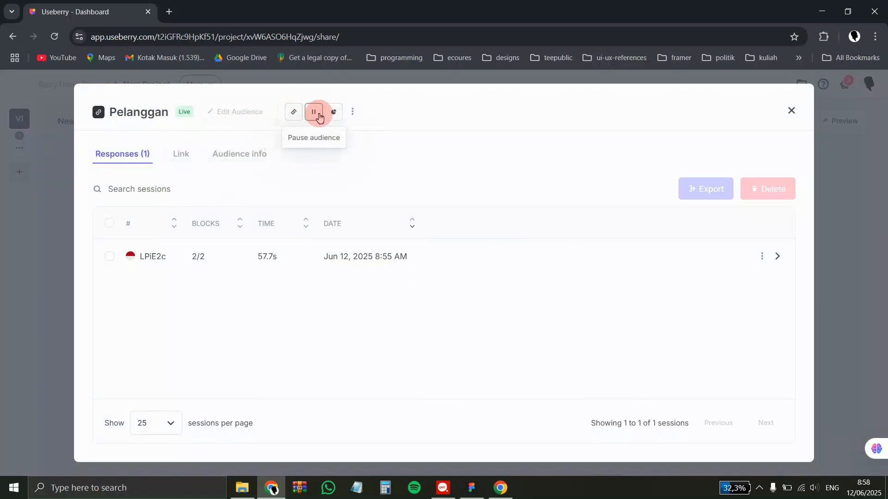
left_click(314, 112)
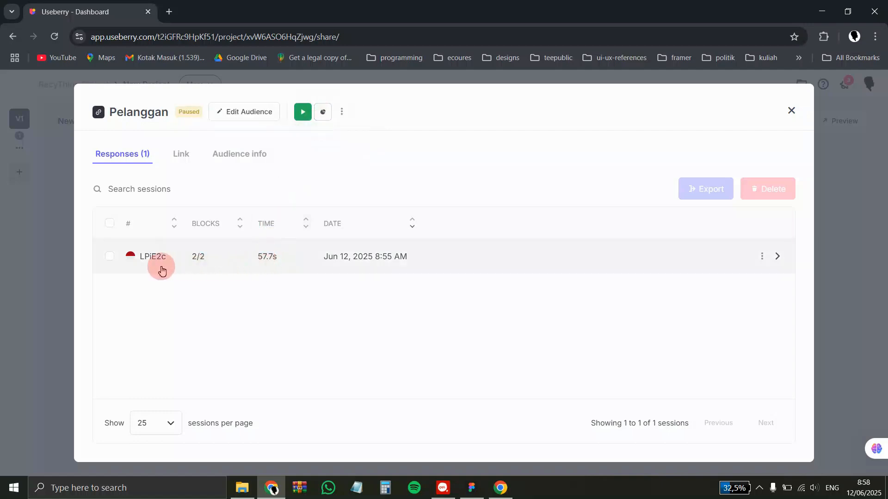
Delete the collected response session from the "Pelanggan" audience and close the audience details.
left_click(109, 257)
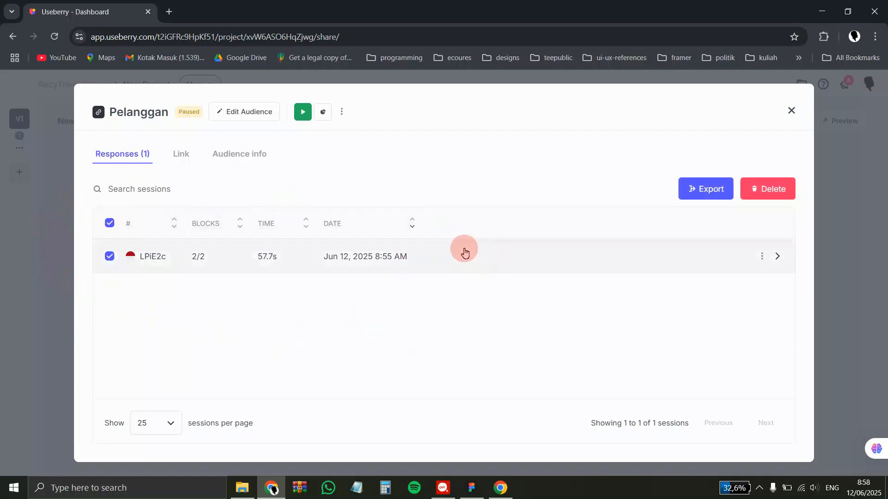
left_click(784, 191)
left_click(565, 312)
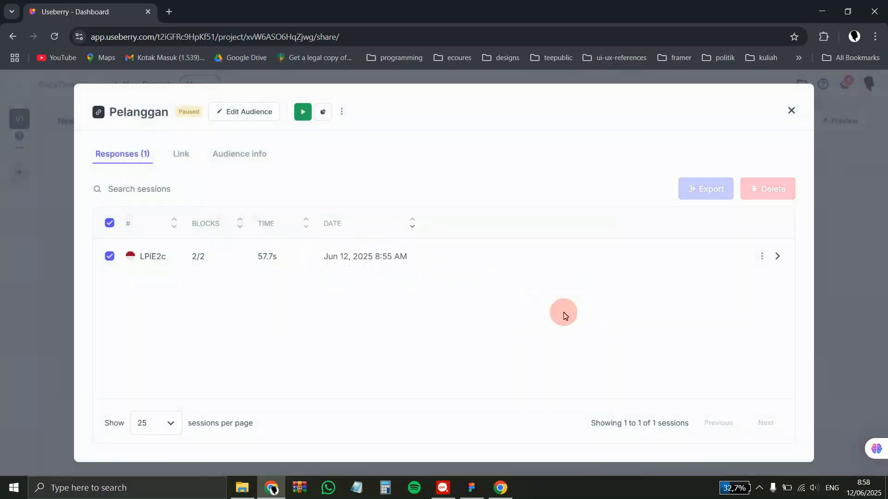
left_click(792, 111)
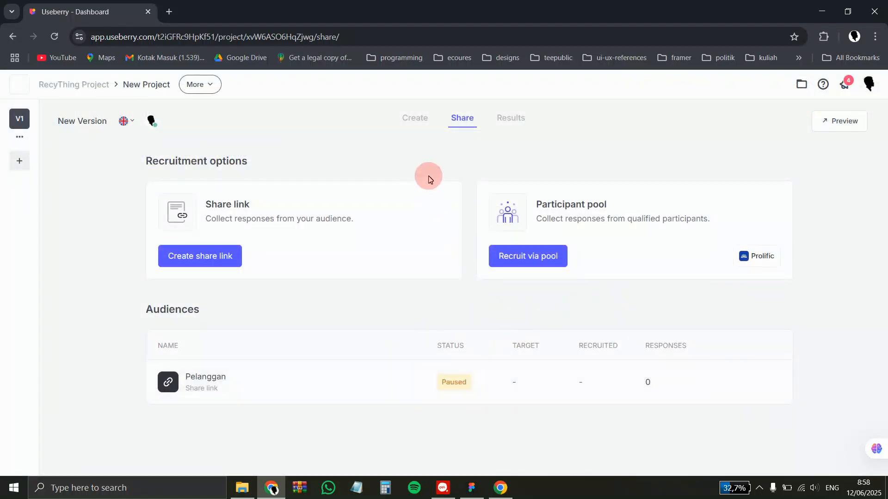
Return to the study editor and review the Single Task block's prototype, starting screen and task completion settings.
left_click(419, 122)
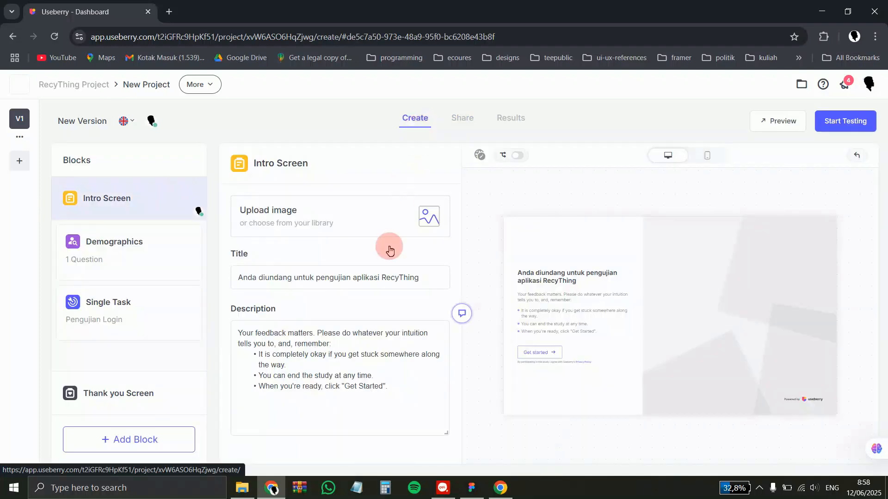
left_click(122, 302)
scroll(342, 307, "down", 7)
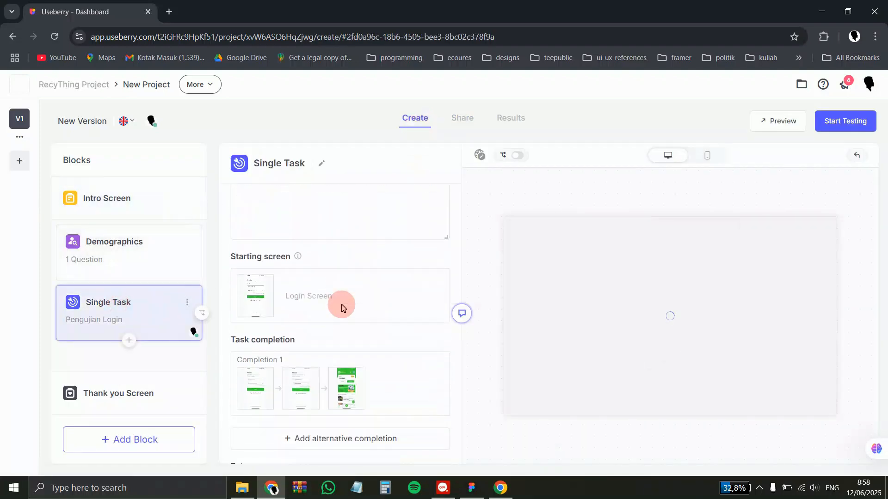
scroll(290, 312, "up", 3)
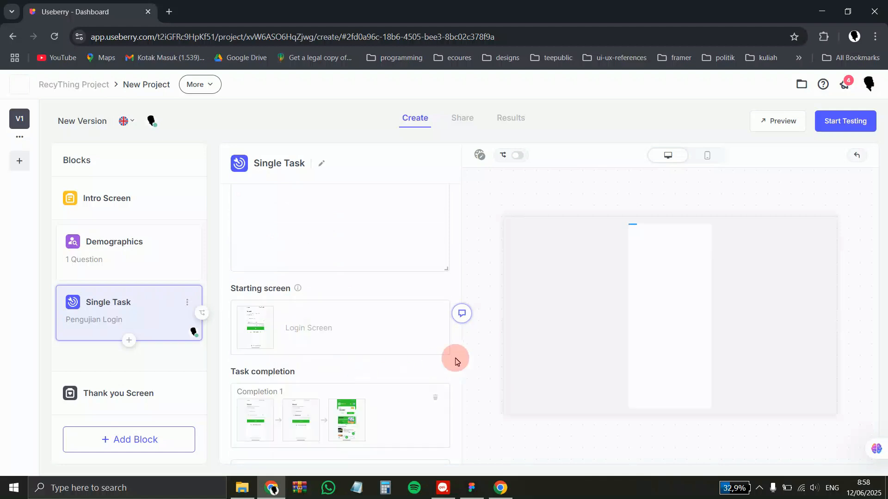
scroll(453, 359, "down", 3)
scroll(428, 358, "up", 7)
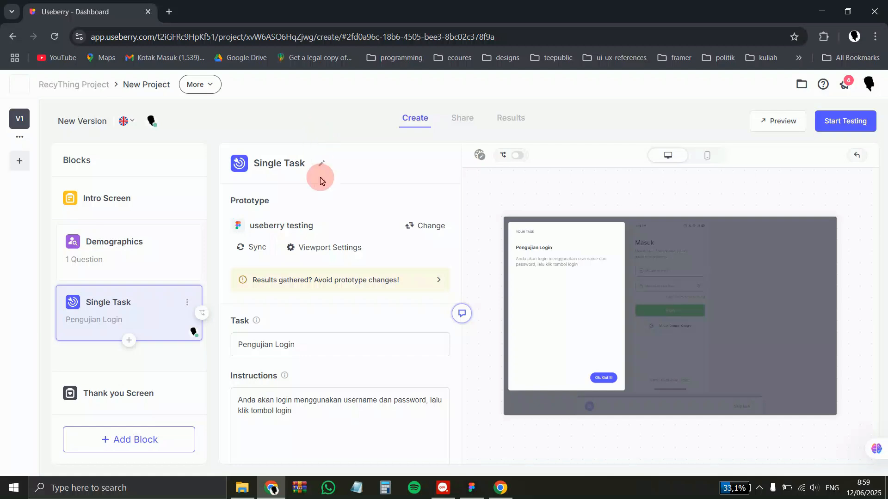
Rename the study's first version as "Role Pelanggan".
scroll(328, 262, "down", 4)
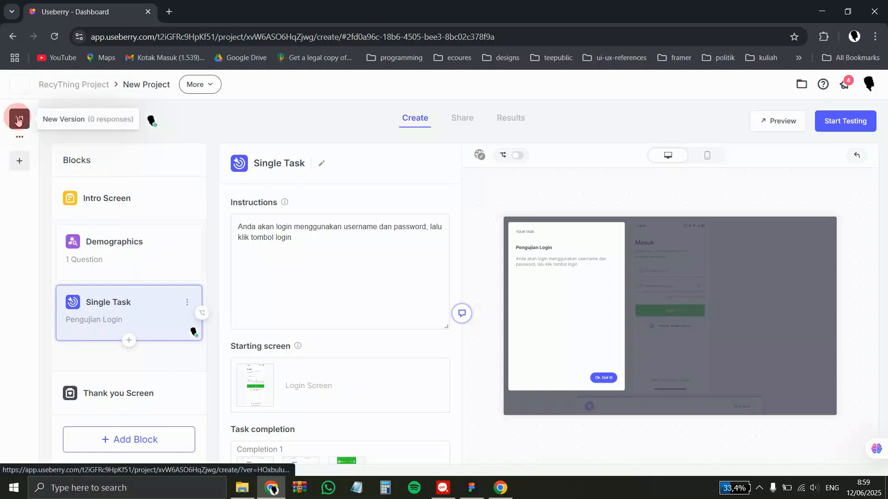
left_click(19, 137)
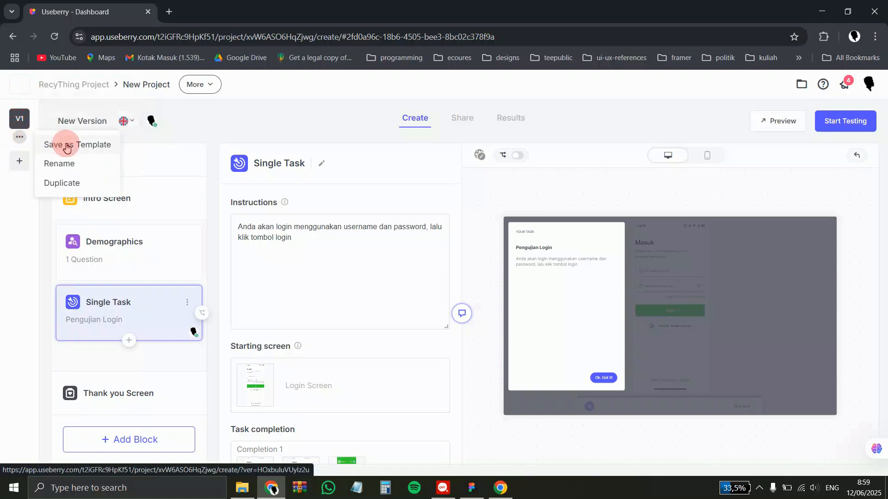
left_click(60, 165)
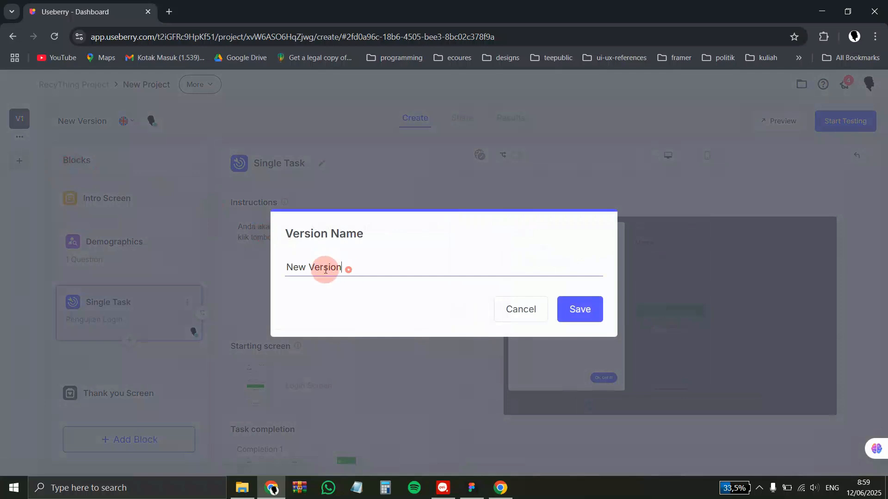
triple_click(349, 267)
type("Role Pelanggan")
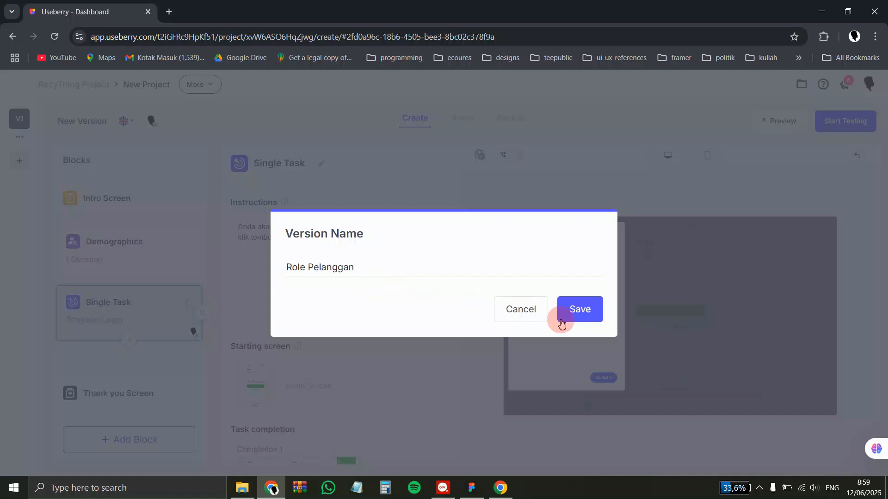
left_click(589, 310)
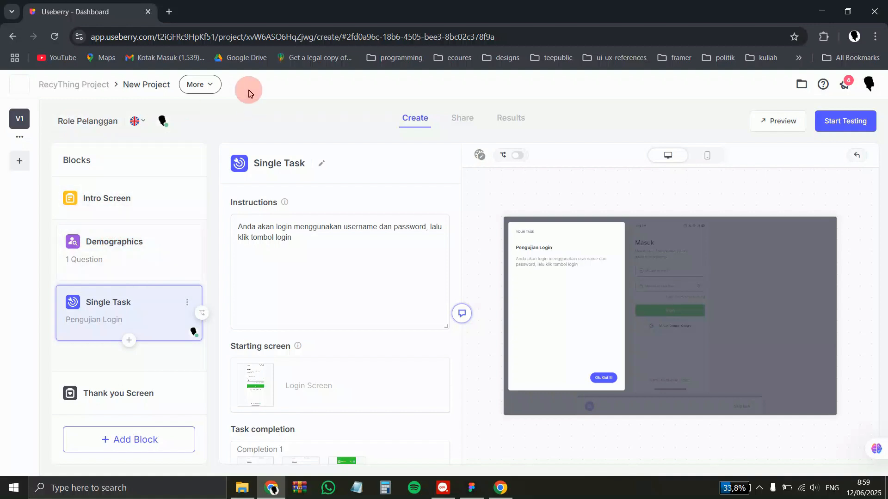
left_click(18, 165)
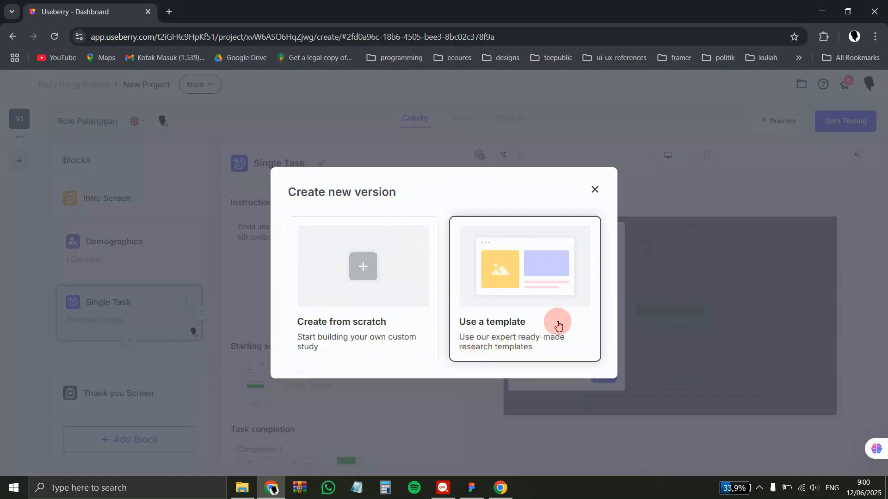
left_click(594, 192)
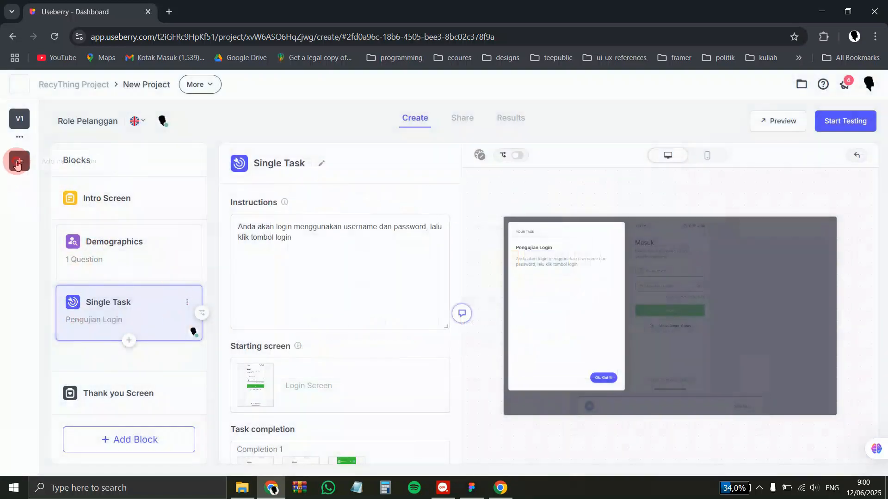
left_click(18, 162)
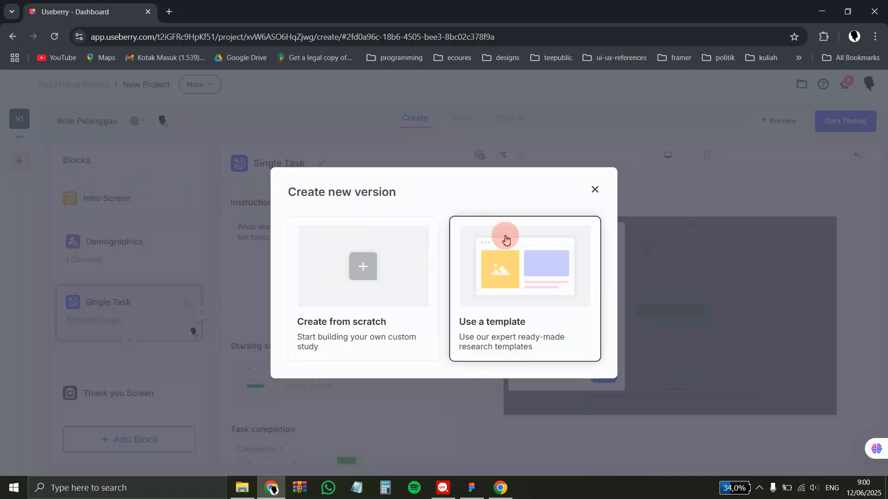
left_click(594, 189)
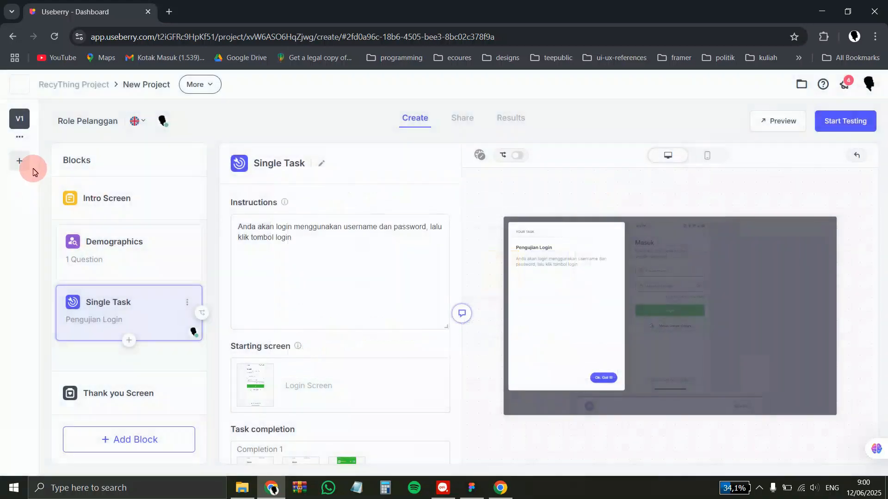
Duplicate the "Role Pelanggan" version of the study and confirm the duplication.
left_click(19, 137)
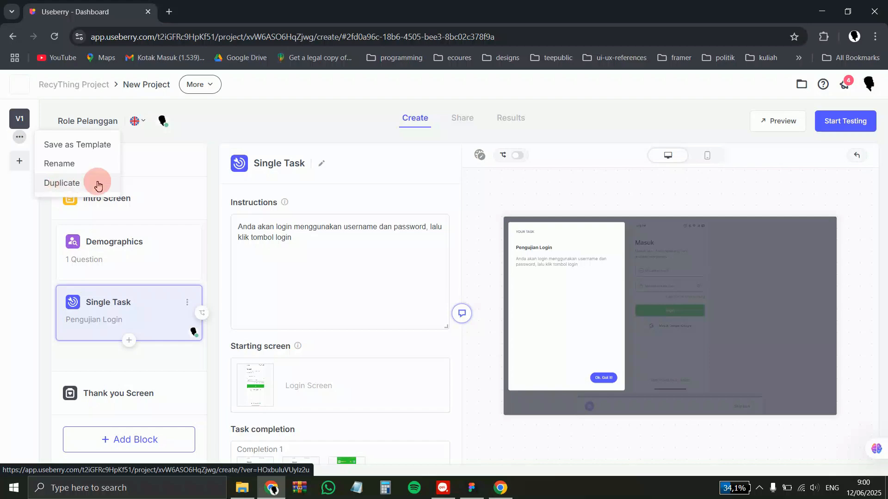
left_click(62, 185)
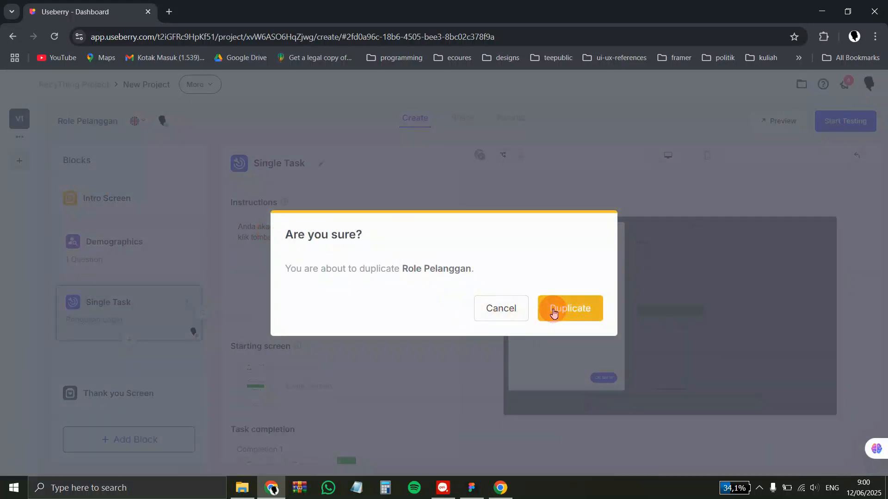
left_click(553, 313)
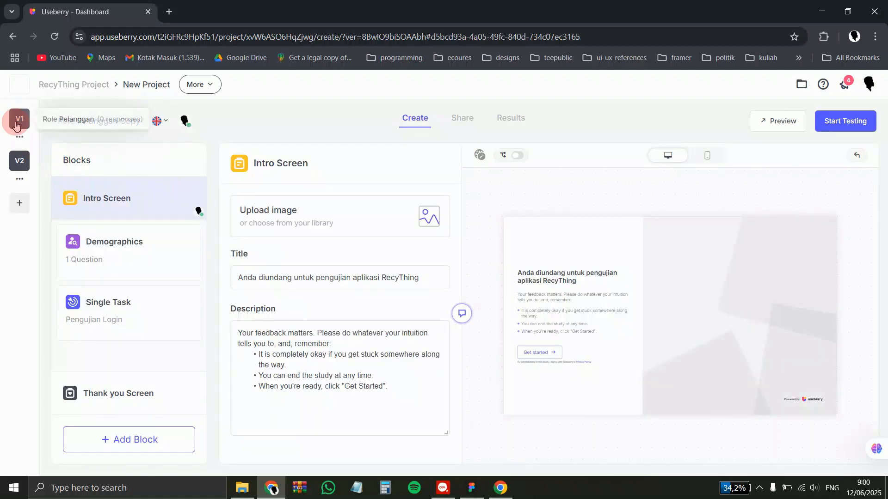
Rename the duplicated second version as "Role Admin".
left_click(19, 179)
left_click(59, 205)
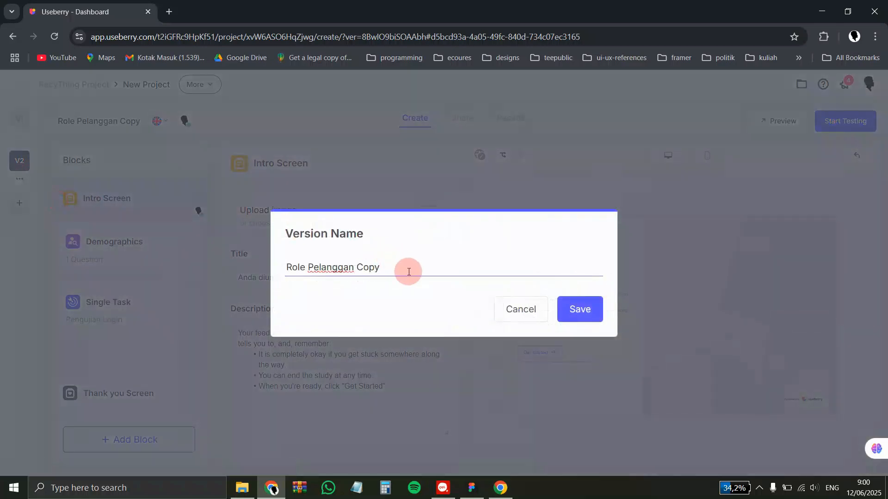
left_click_drag(407, 272, 307, 269)
key("BackSpace")
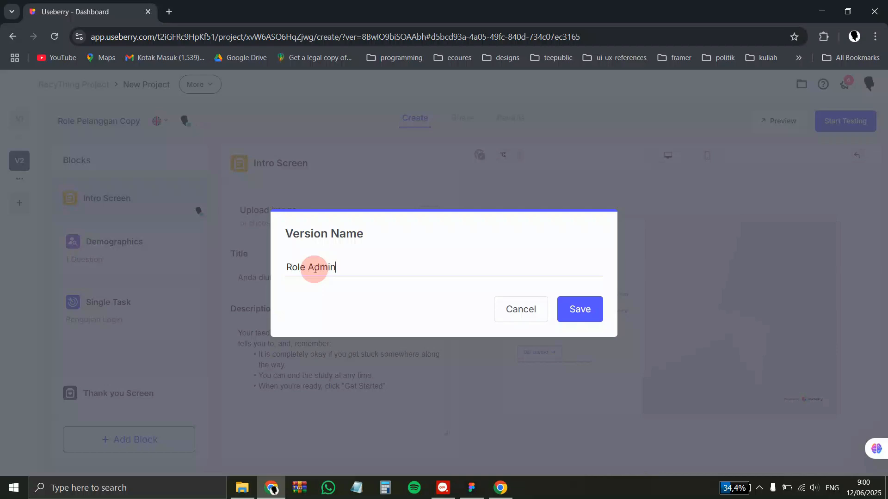
left_click(580, 310)
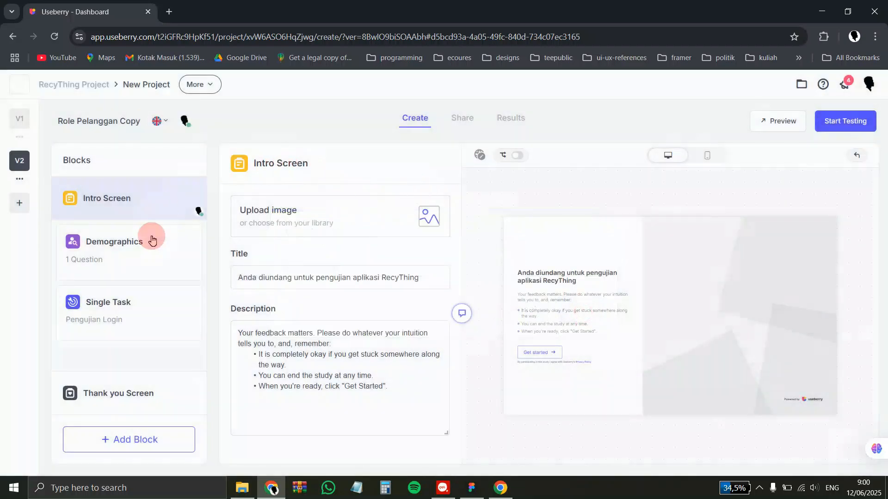
Change the Single Task block's task title to "Pengujian Login Admin" in the "Role Admin" version.
left_click(146, 308)
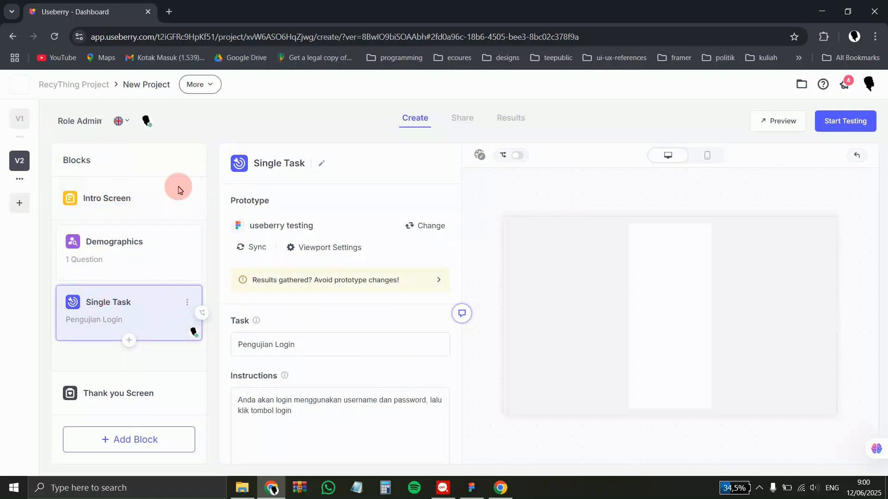
scroll(295, 345, "down", 3)
scroll(340, 326, "down", 2)
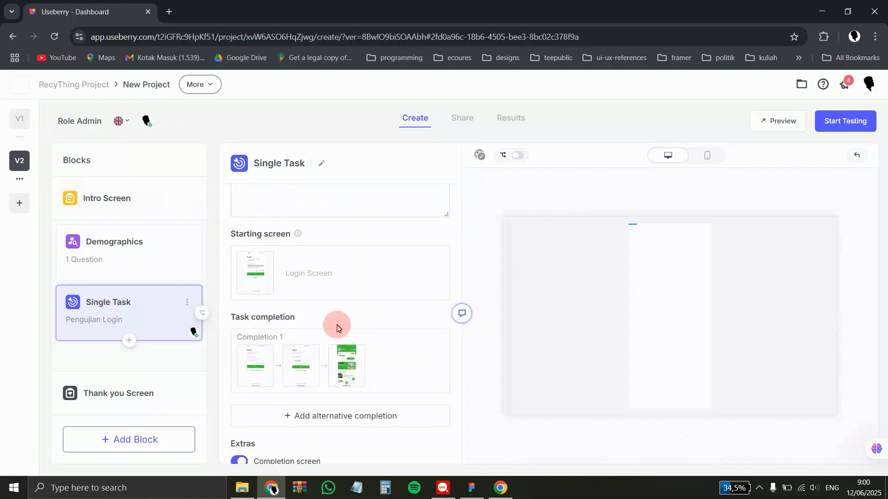
scroll(337, 327, "up", 4)
scroll(326, 293, "up", 2)
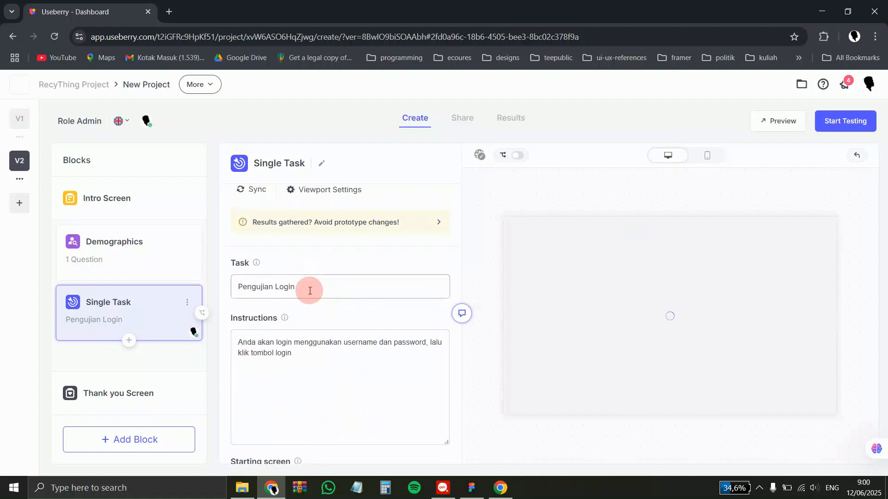
left_click(308, 290)
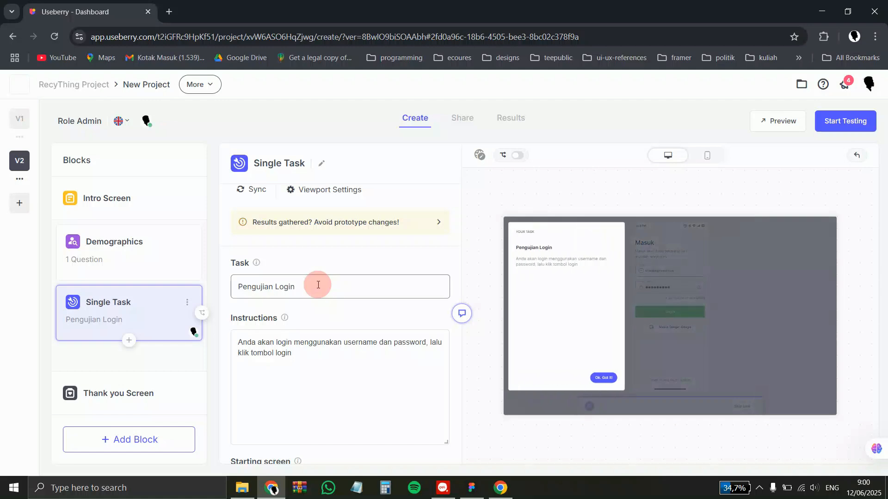
left_click(318, 285)
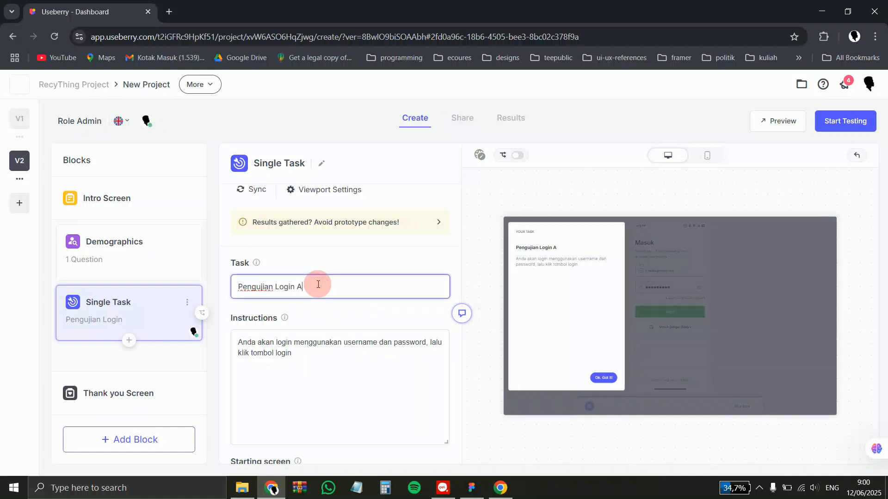
left_click(285, 124)
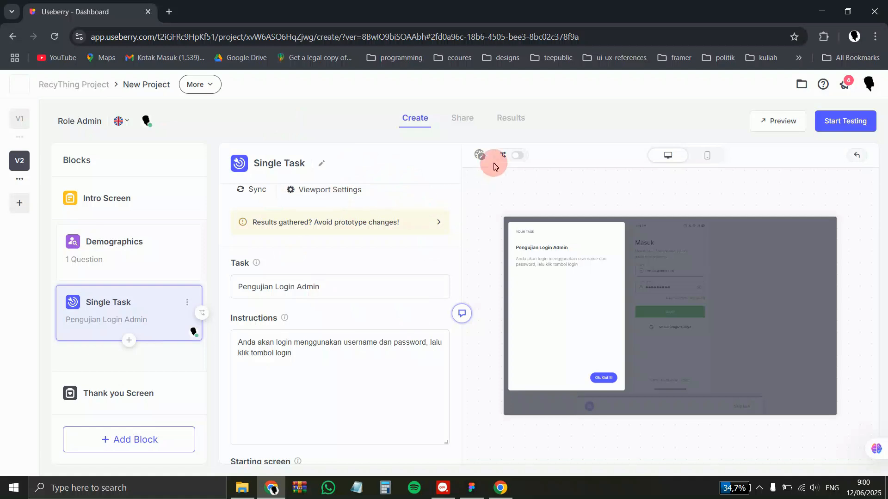
Check the sharing page of the "Role Admin" version and open the results of the "Role Pelanggan" version.
left_click(461, 121)
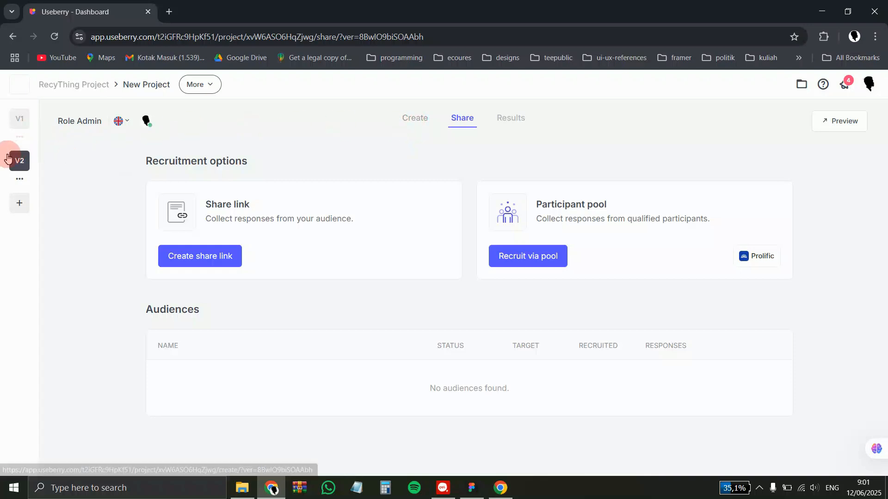
left_click(408, 124)
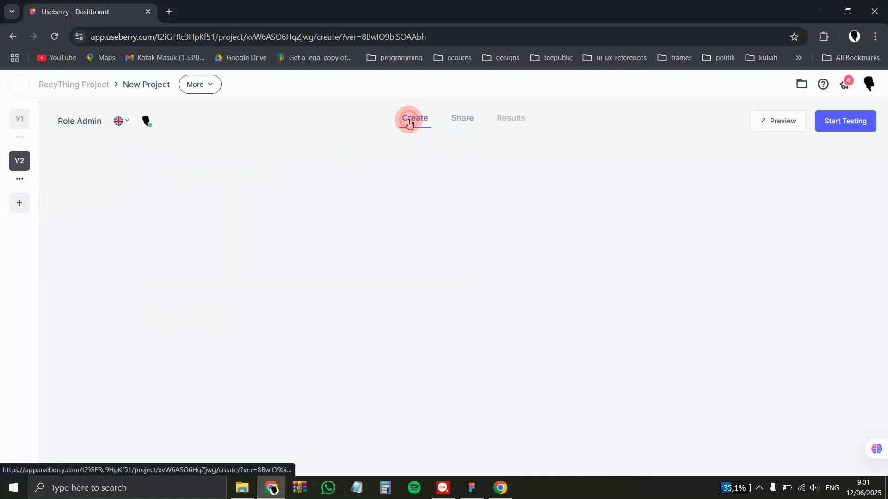
left_click(17, 119)
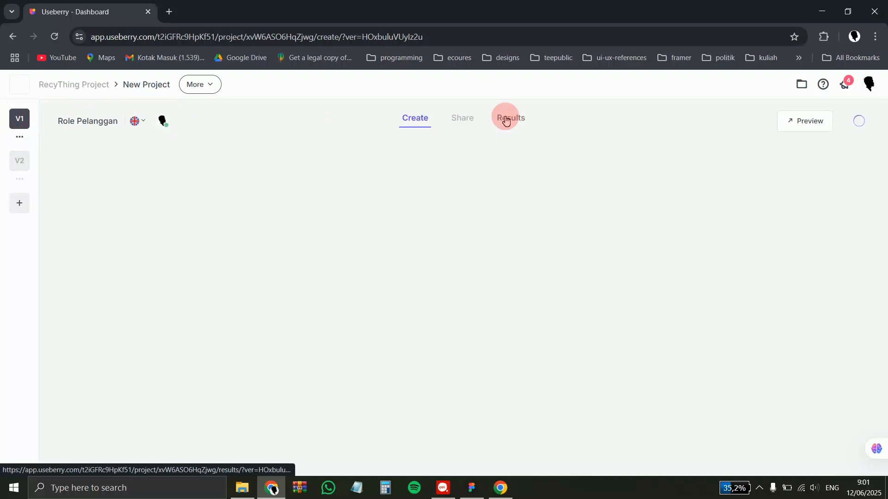
left_click(506, 119)
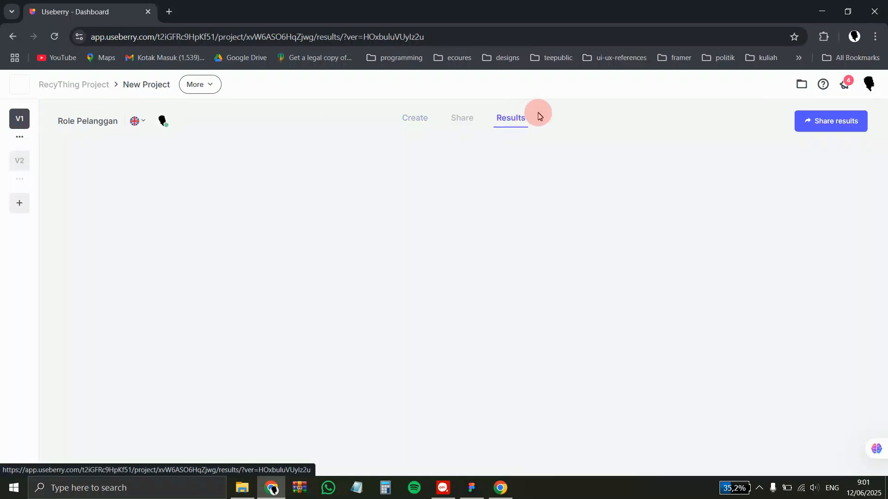